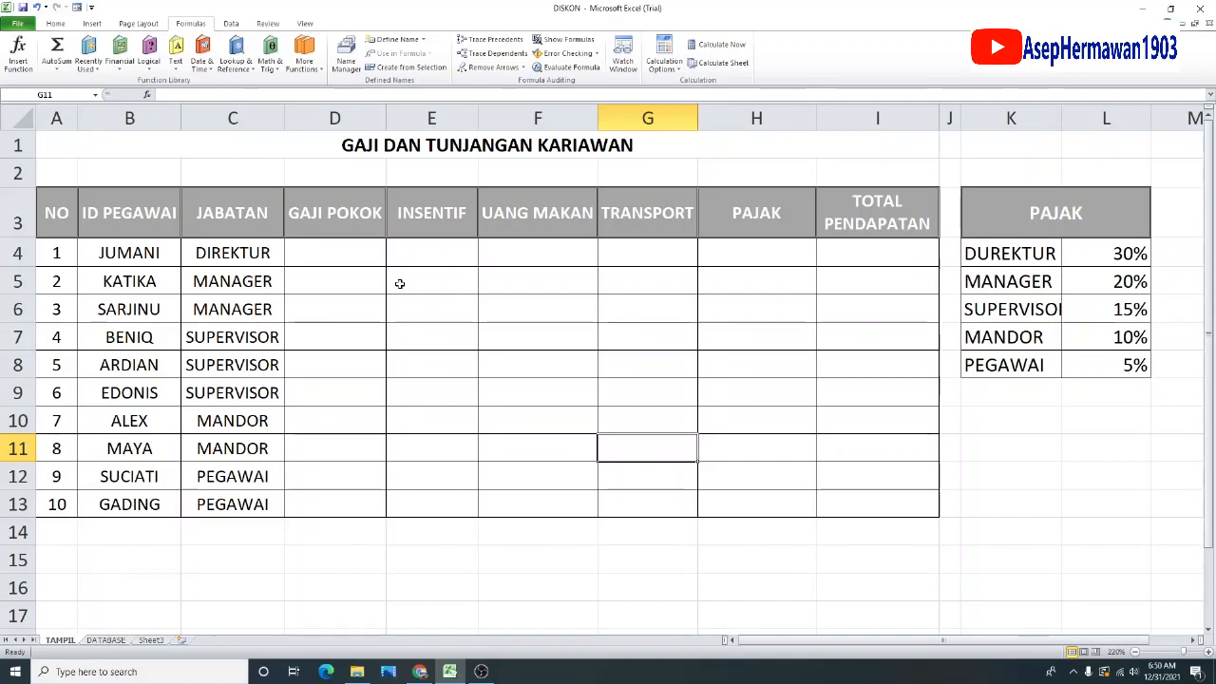
Examine the salary table on the TAMPIL sheet, including its allowance, PAJAK and TOTAL PENDAPATAN columns.
drag(75, 203, 864, 491)
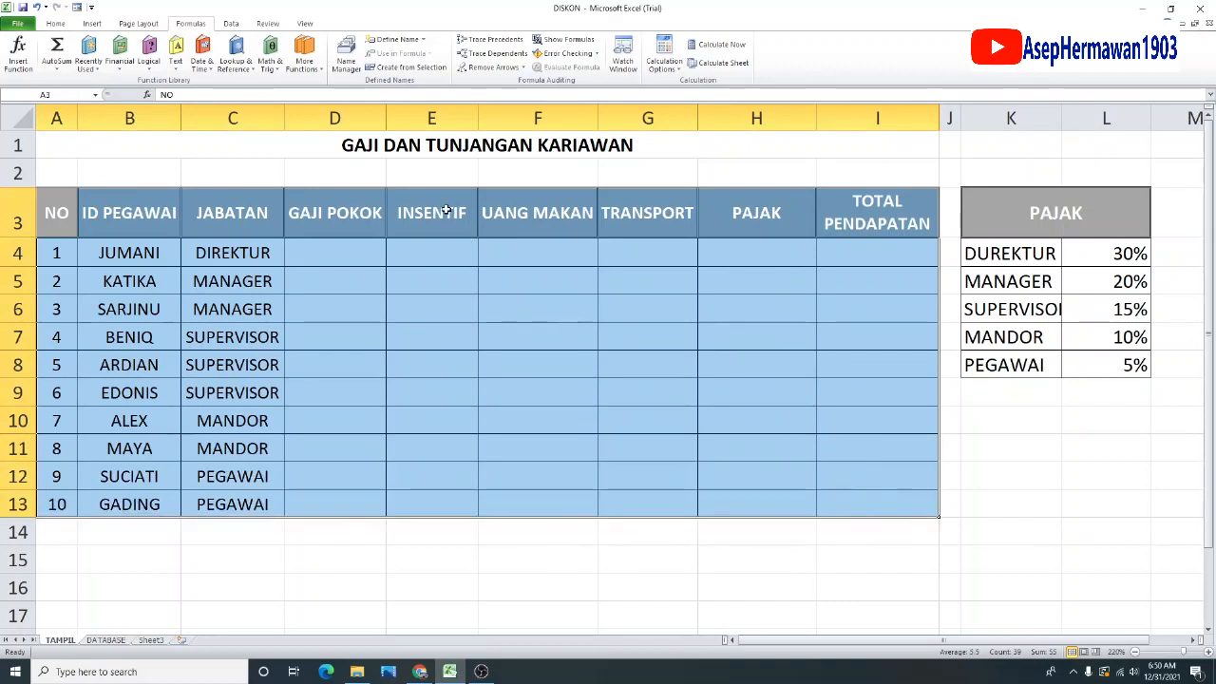
click(469, 328)
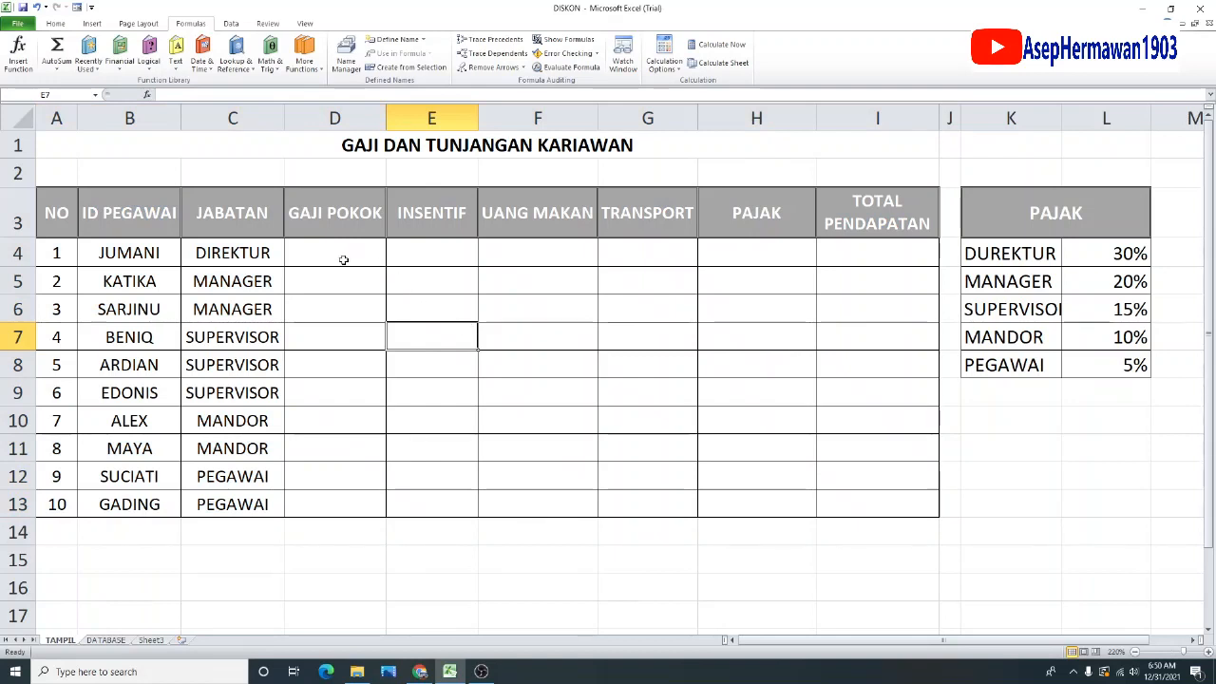
drag(343, 259, 659, 513)
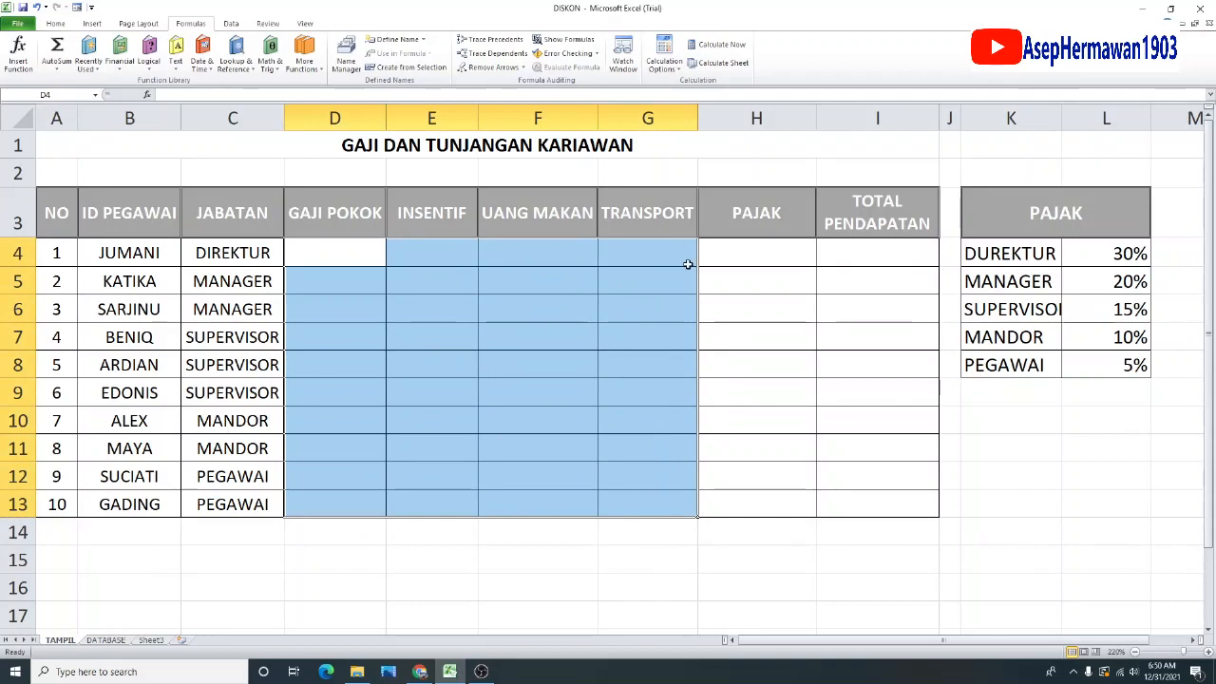
drag(744, 214, 770, 513)
drag(881, 224, 888, 507)
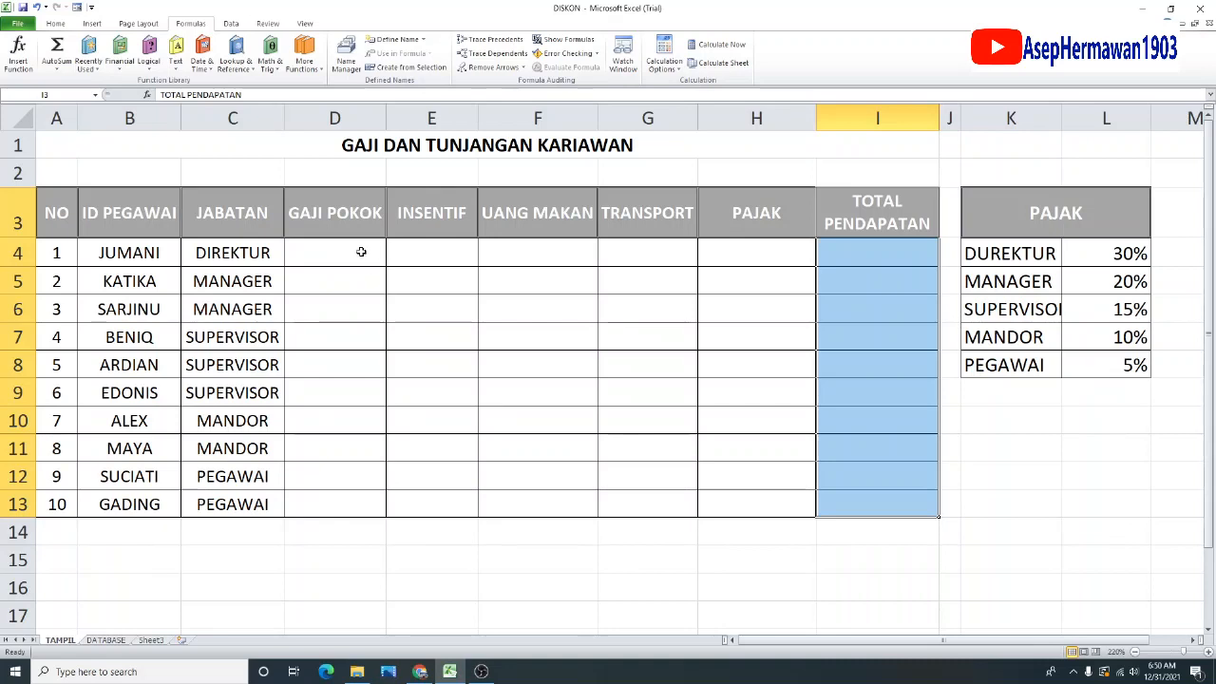
drag(361, 252, 630, 494)
click(173, 587)
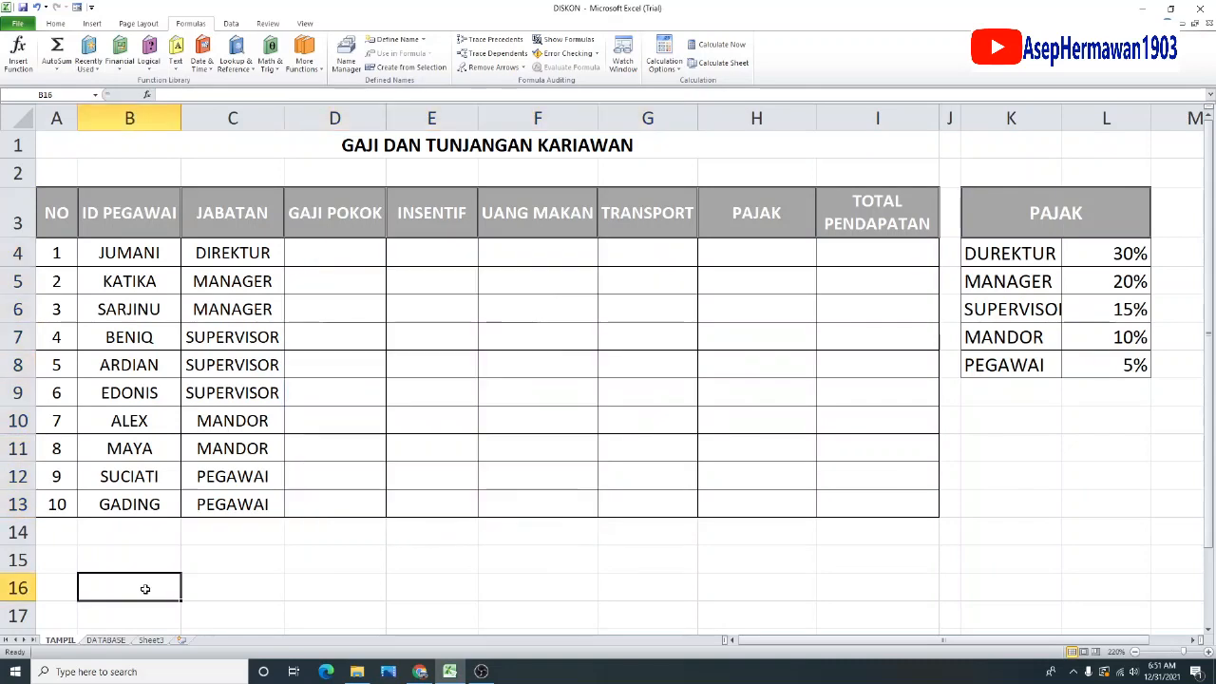
On the DATABASE sheet, review the position headings from DIREKTUR to PEGAWAI.
click(107, 641)
click(342, 381)
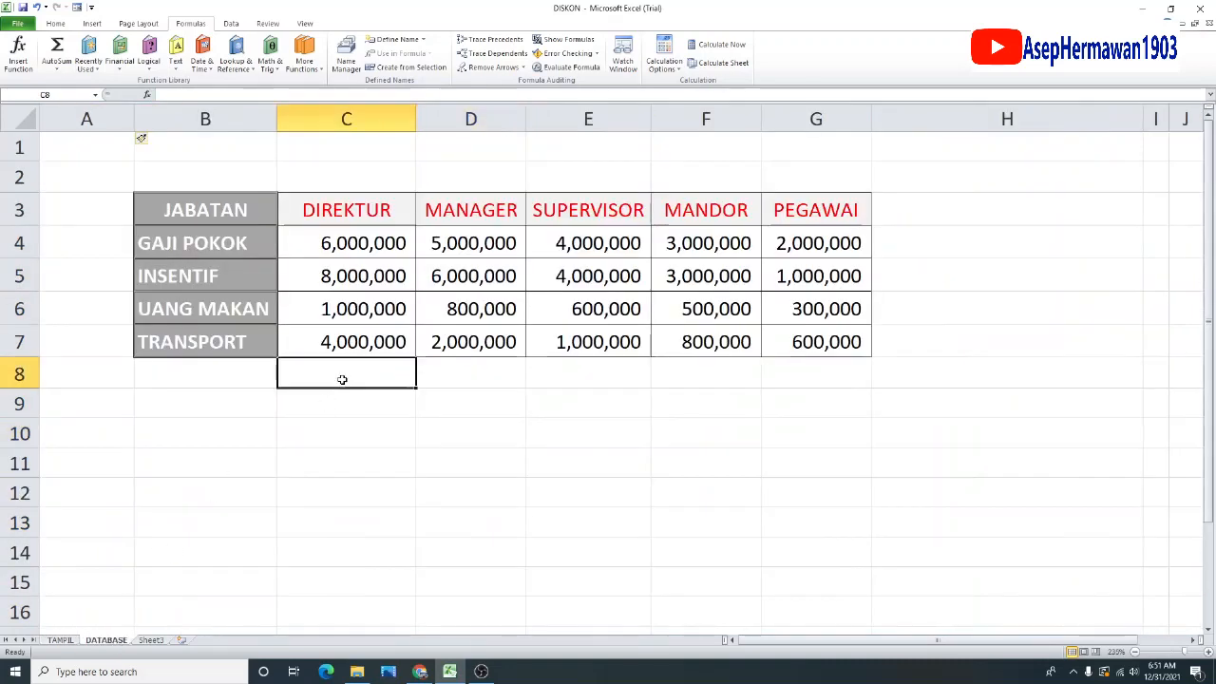
click(364, 212)
click(482, 207)
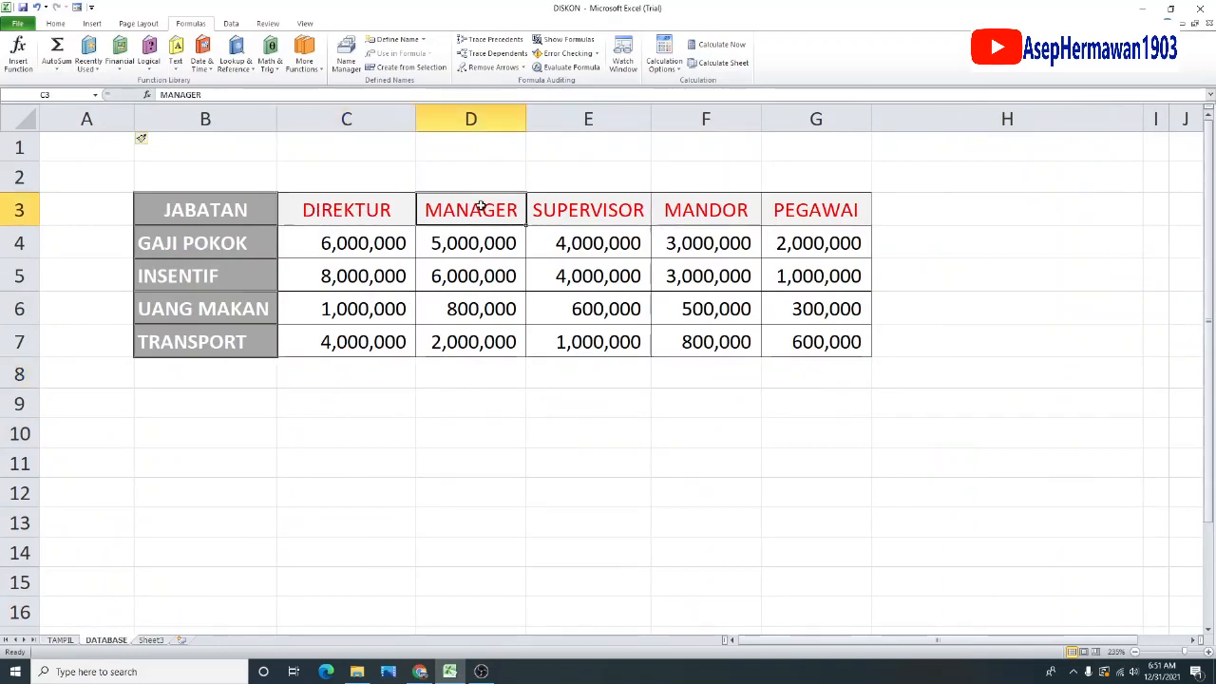
click(625, 211)
click(701, 211)
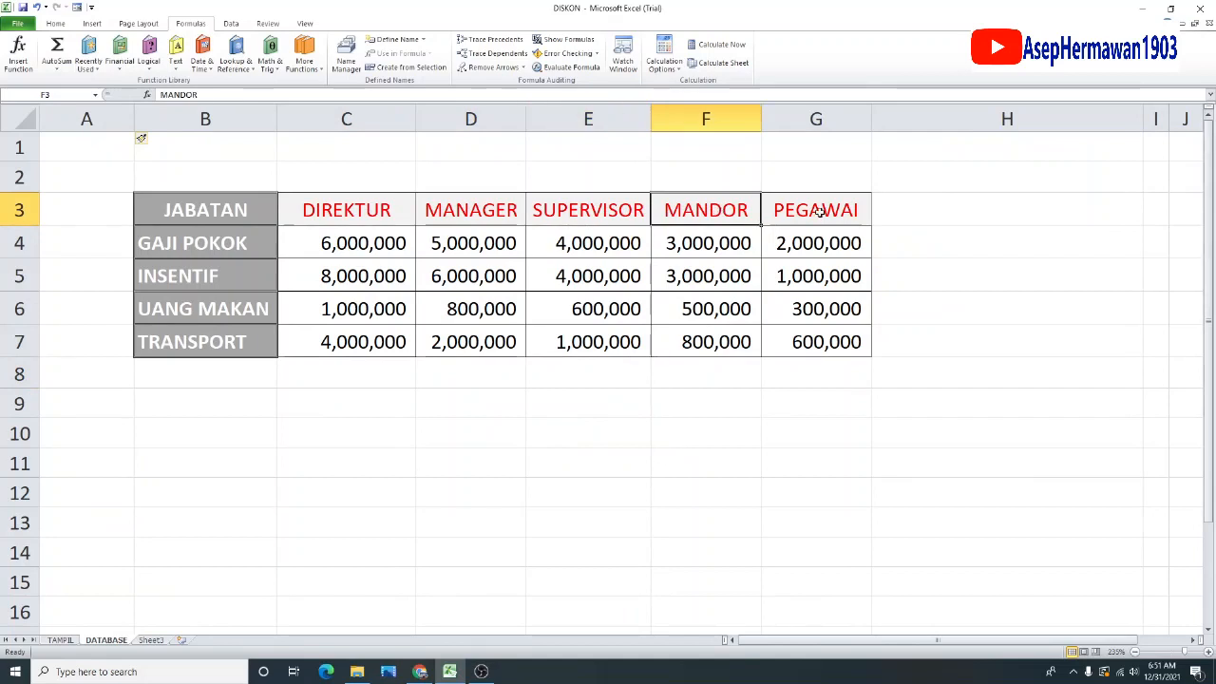
click(823, 210)
Review the GAJI POKOK, INSENTIF, UANG MAKAN and TRANSPORT amounts for each position in the reference table.
click(219, 234)
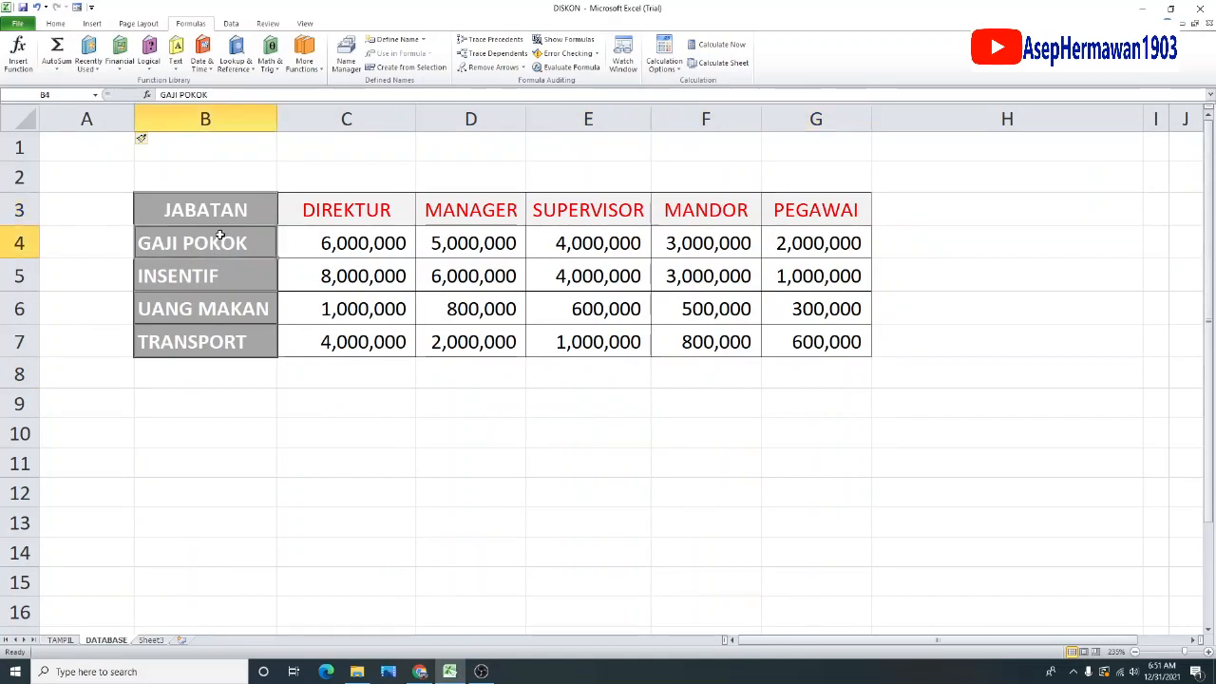
click(314, 238)
click(446, 240)
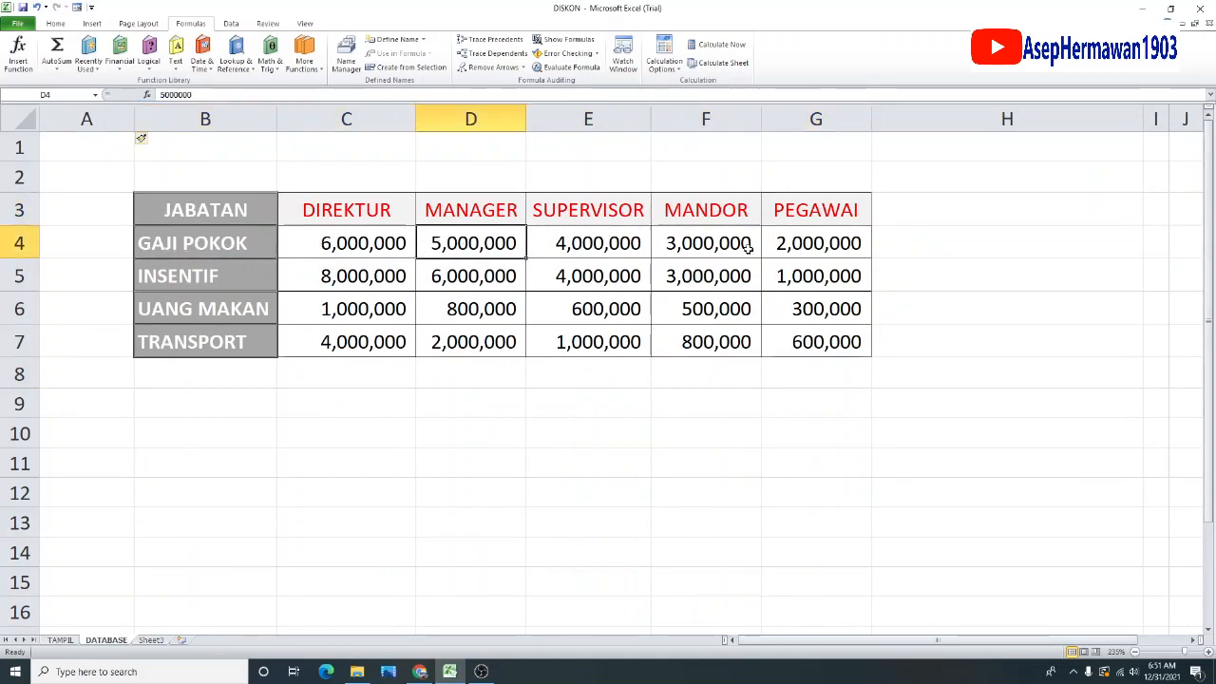
drag(332, 255, 817, 244)
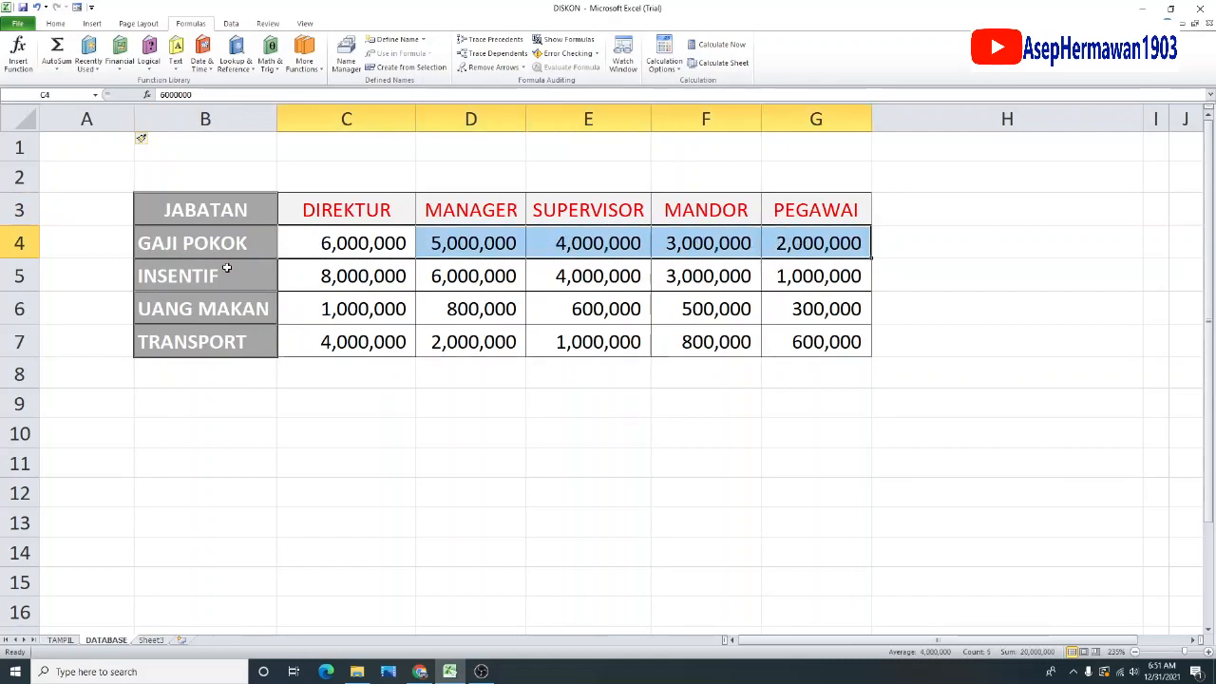
drag(303, 276, 809, 275)
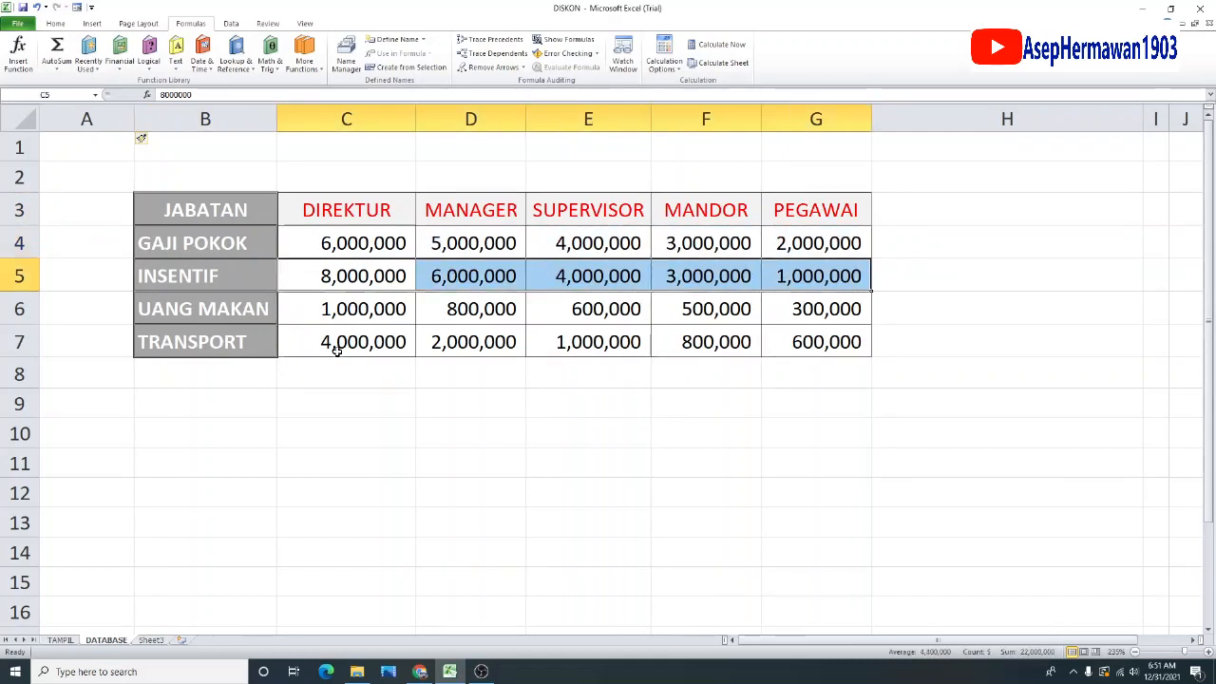
click(350, 309)
drag(350, 309, 768, 310)
drag(328, 346, 771, 345)
click(596, 397)
click(347, 242)
drag(348, 242, 798, 338)
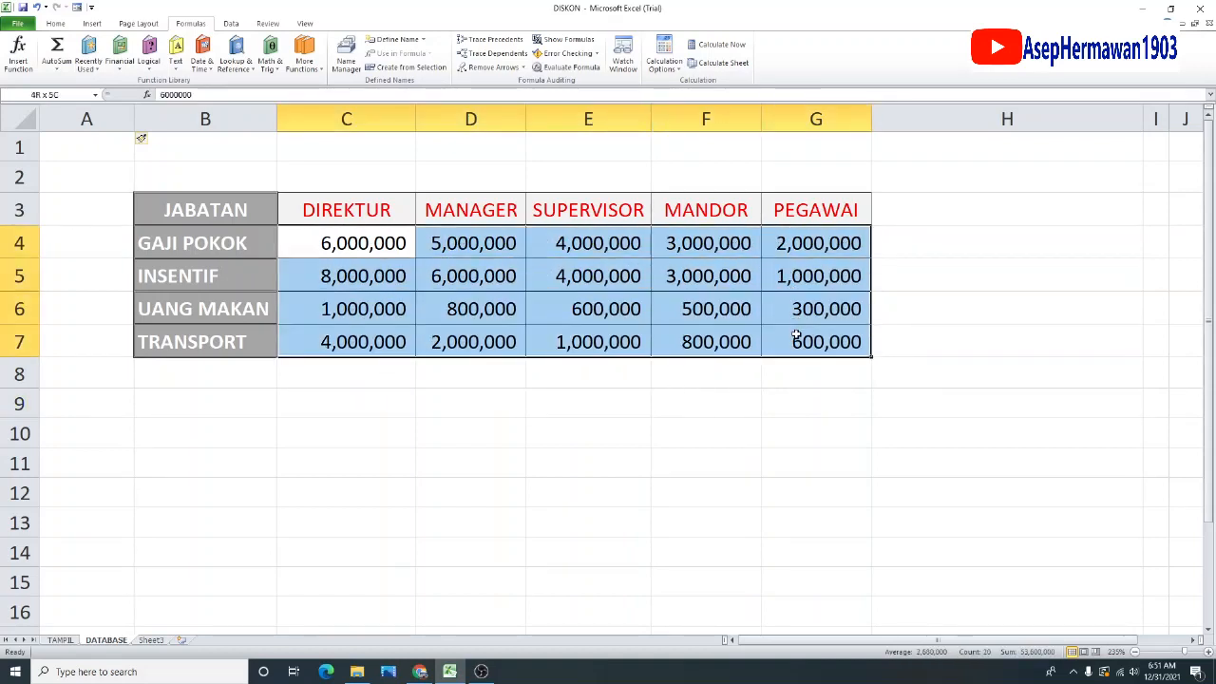
click(449, 501)
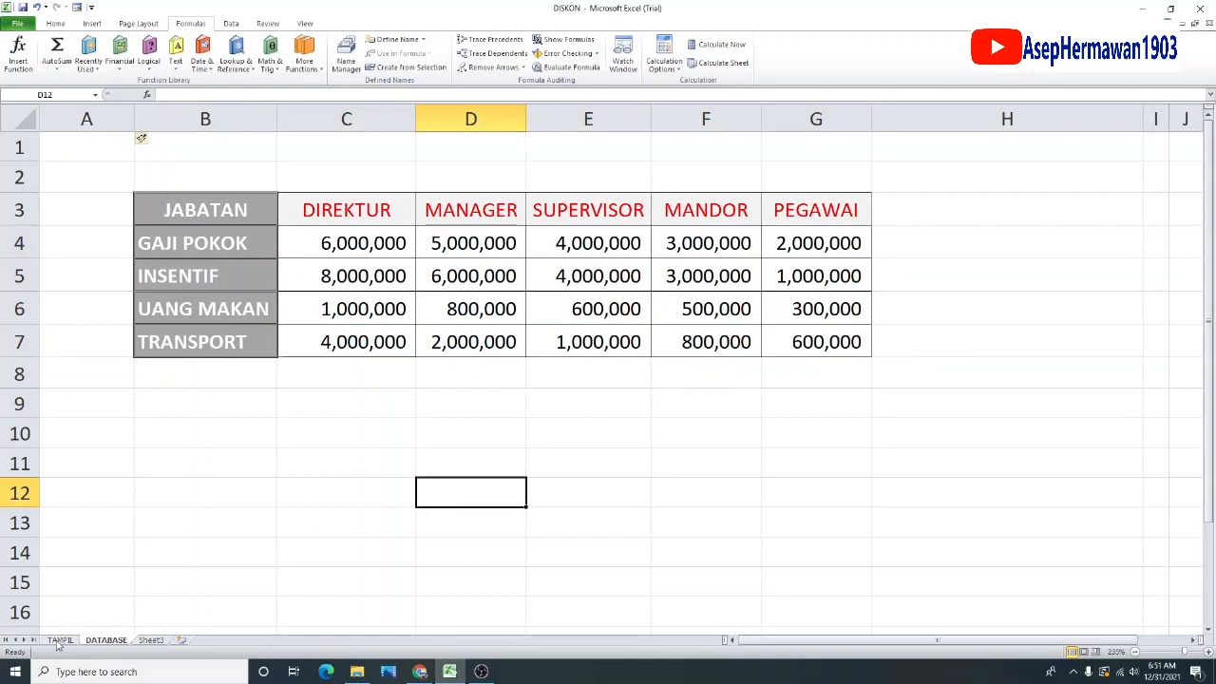
Compare the empty GAJI POKOK to TRANSPORT columns on the TAMPIL sheet with the DATABASE reference table.
click(59, 640)
drag(342, 249, 657, 497)
click(475, 262)
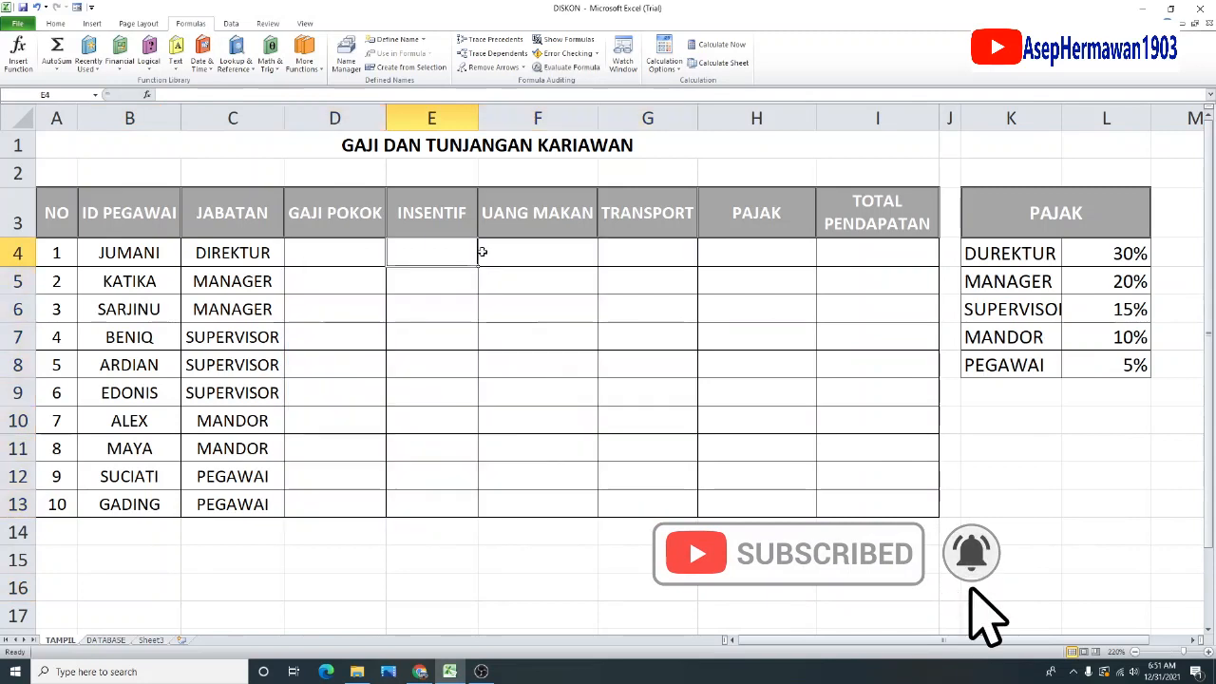
click(110, 642)
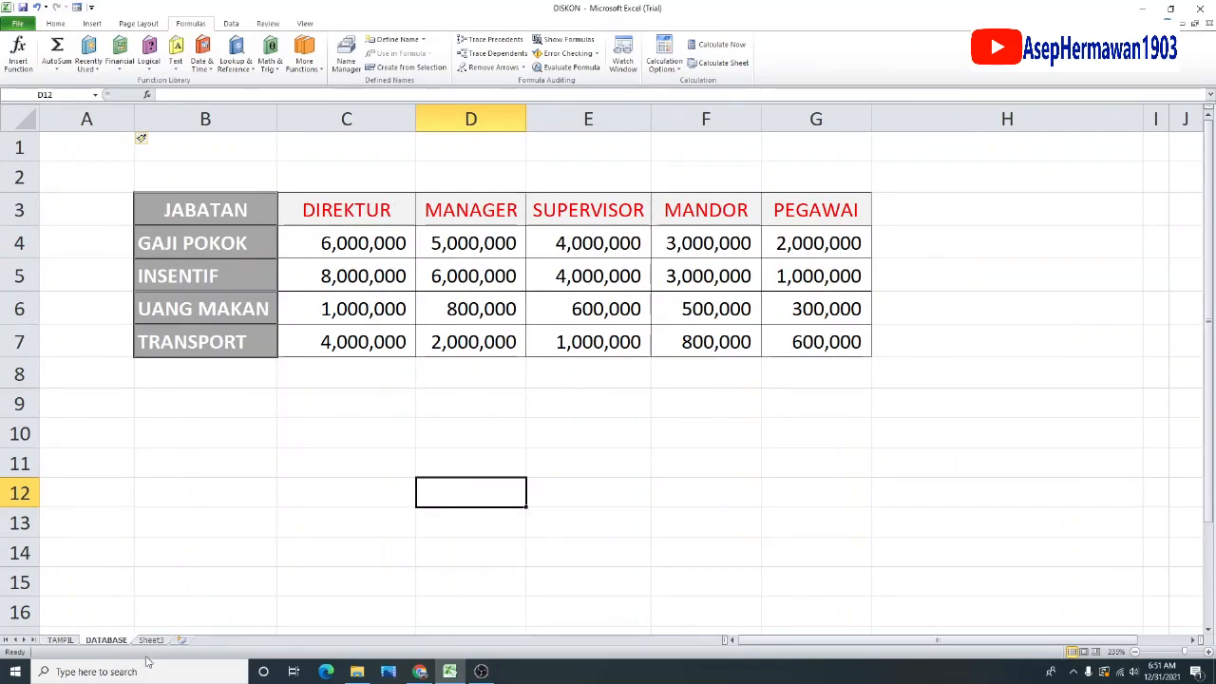
click(64, 641)
On the DATABASE sheet, define the name DATABASEGAJI for the range C3:G7, covering the position headings and their amounts.
click(107, 642)
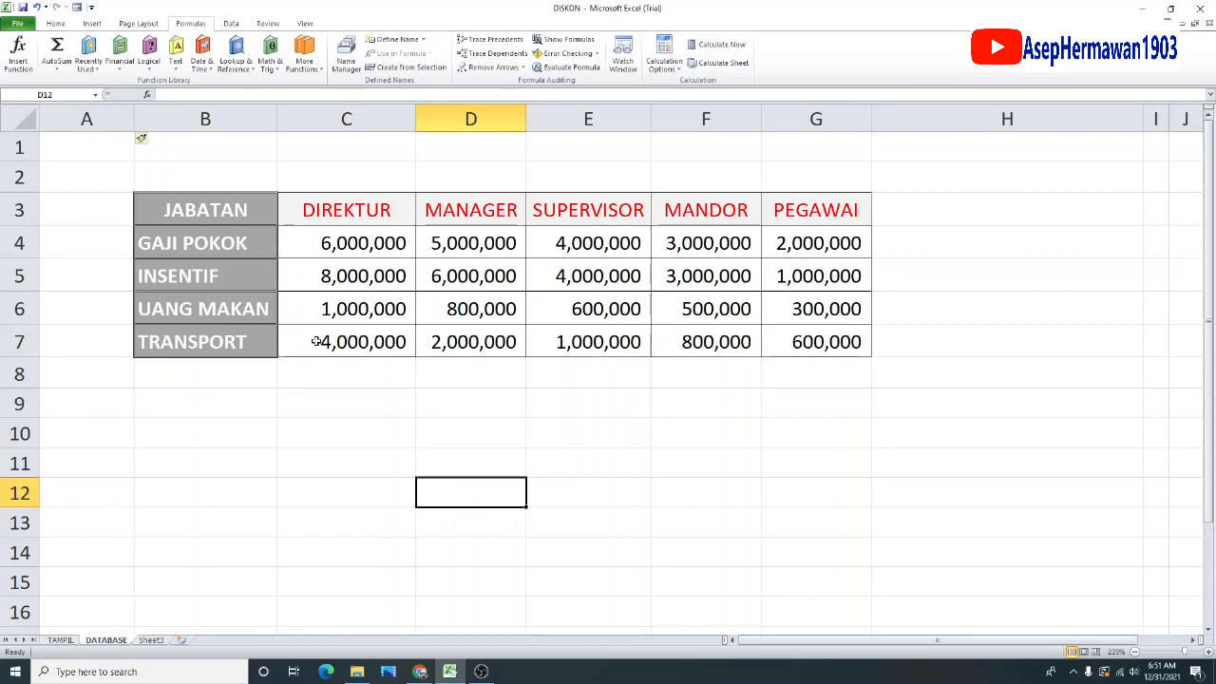
click(323, 210)
drag(320, 205, 812, 340)
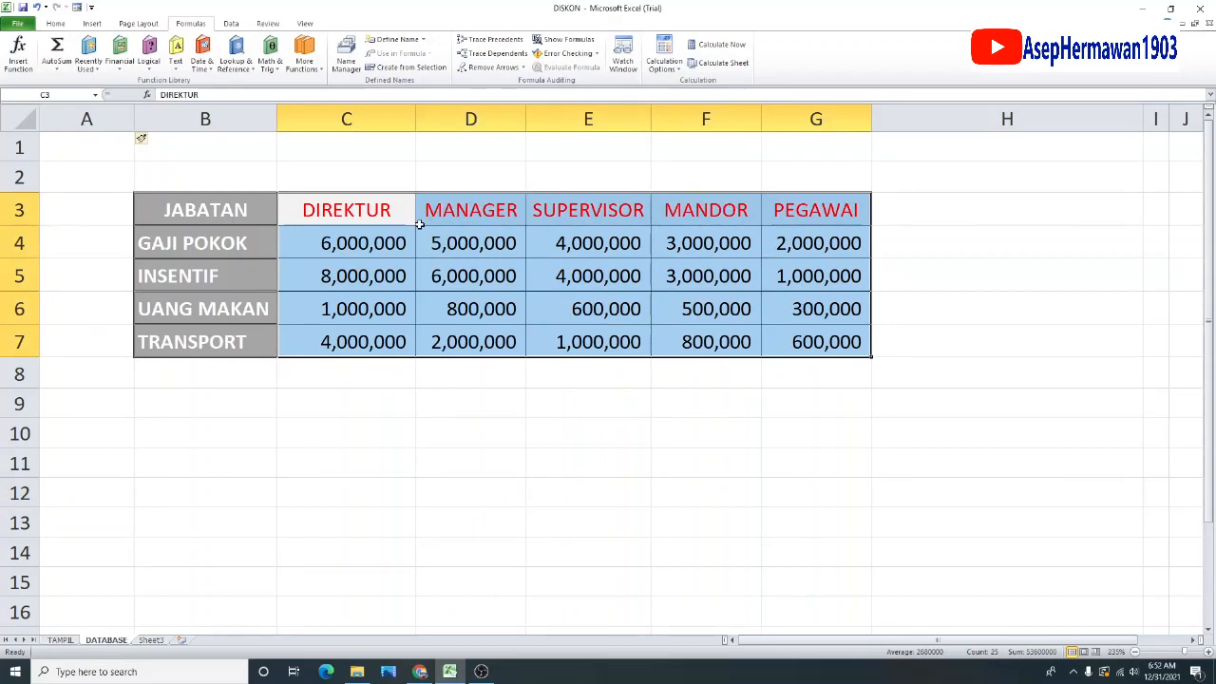
right_click(464, 243)
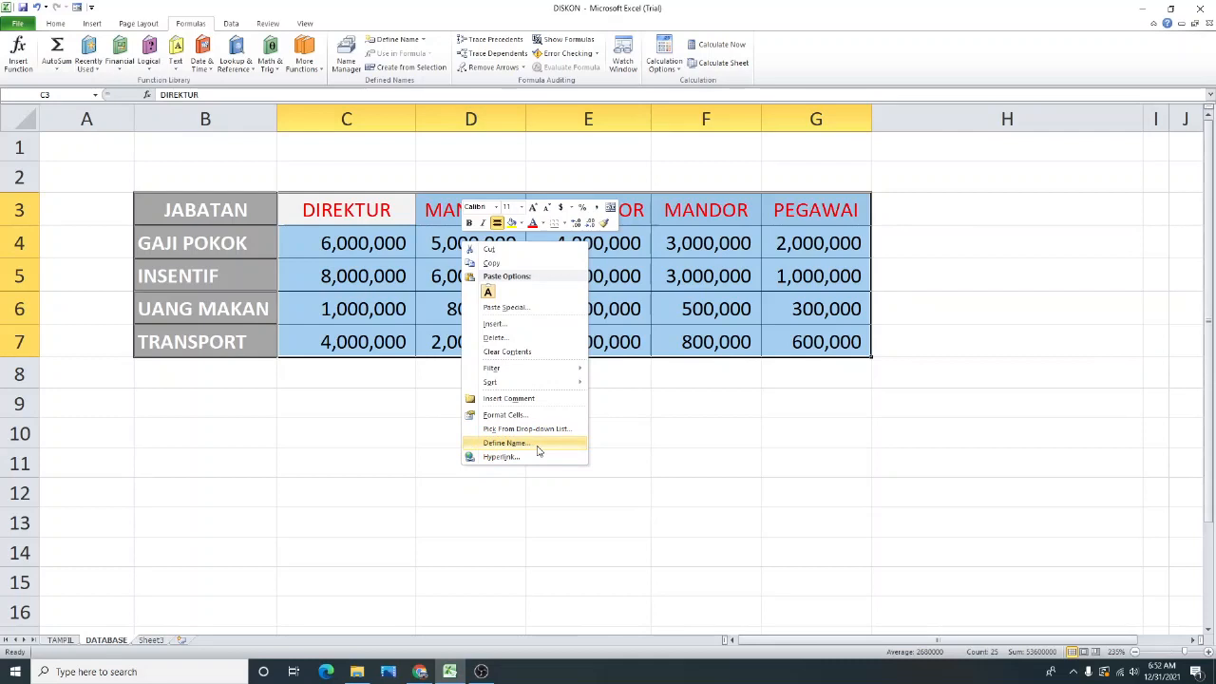
click(508, 443)
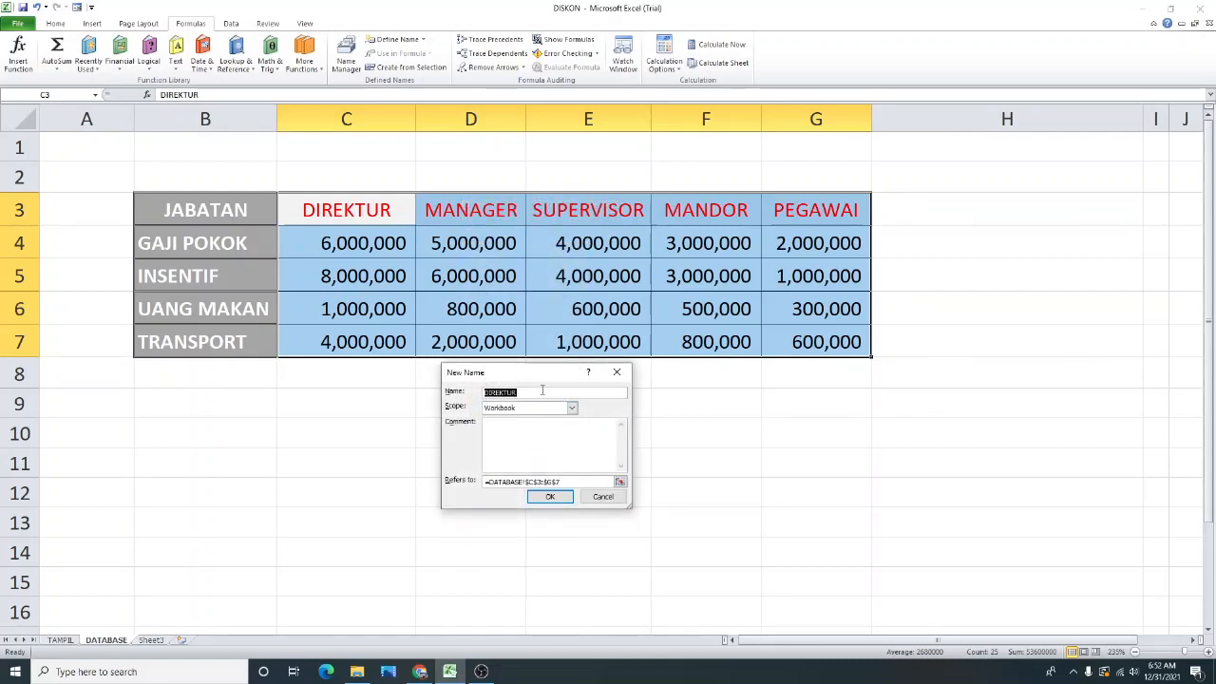
text(DATABASEGAJI)
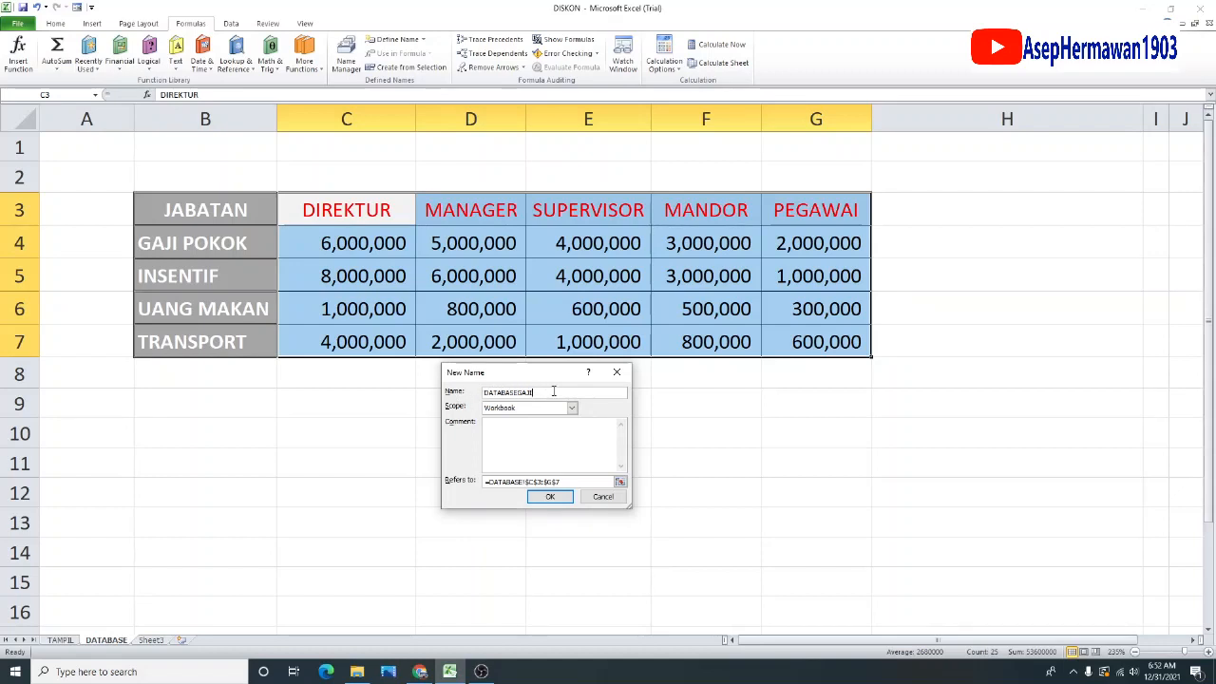
click(550, 497)
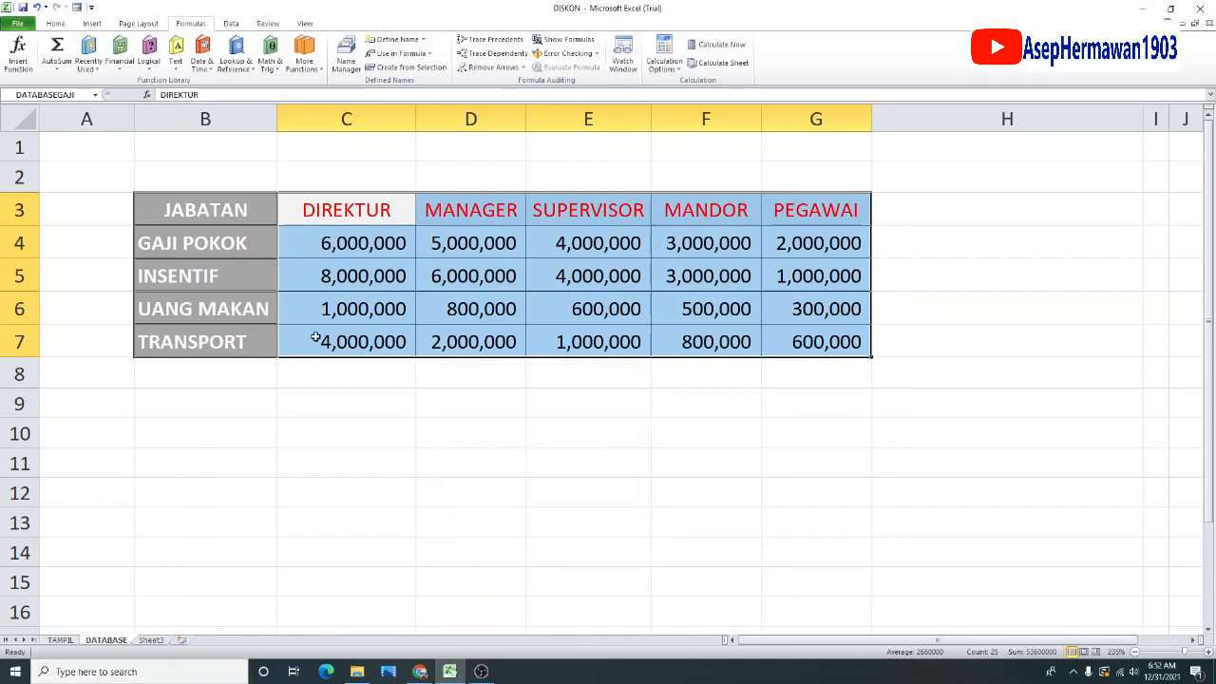
On the TAMPIL sheet, start an HLOOKUP formula in GAJI POKOK cell D4 with C4 as the lookup value.
click(60, 641)
click(107, 641)
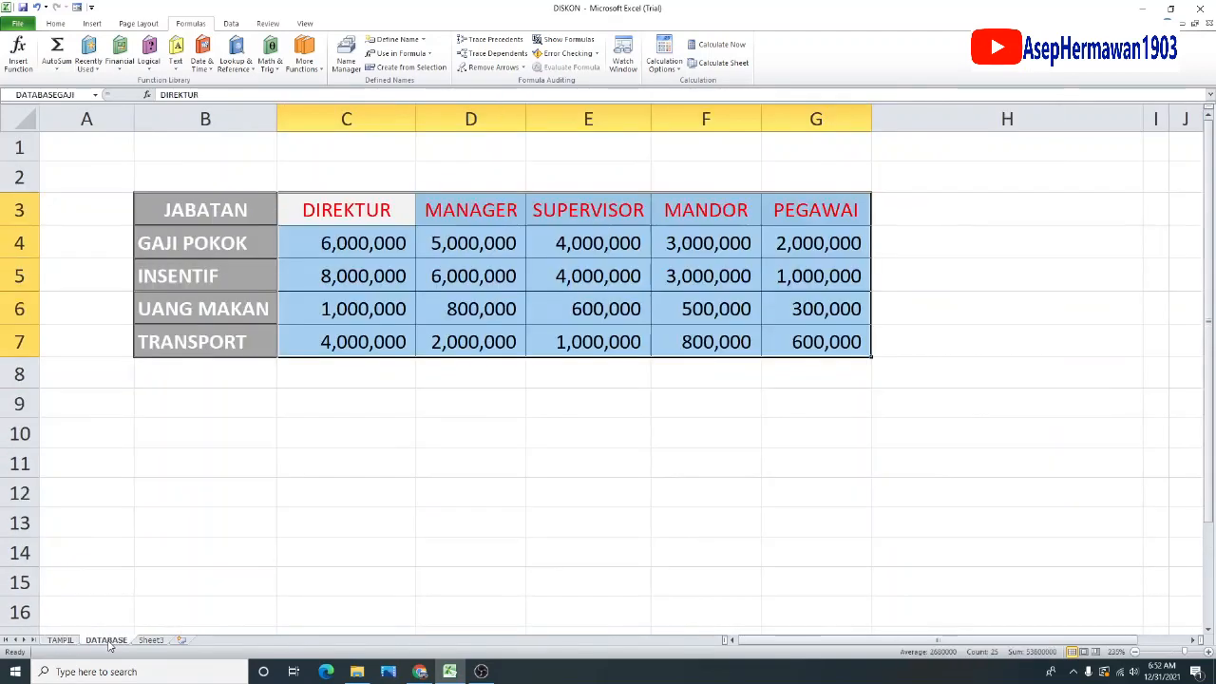
click(60, 641)
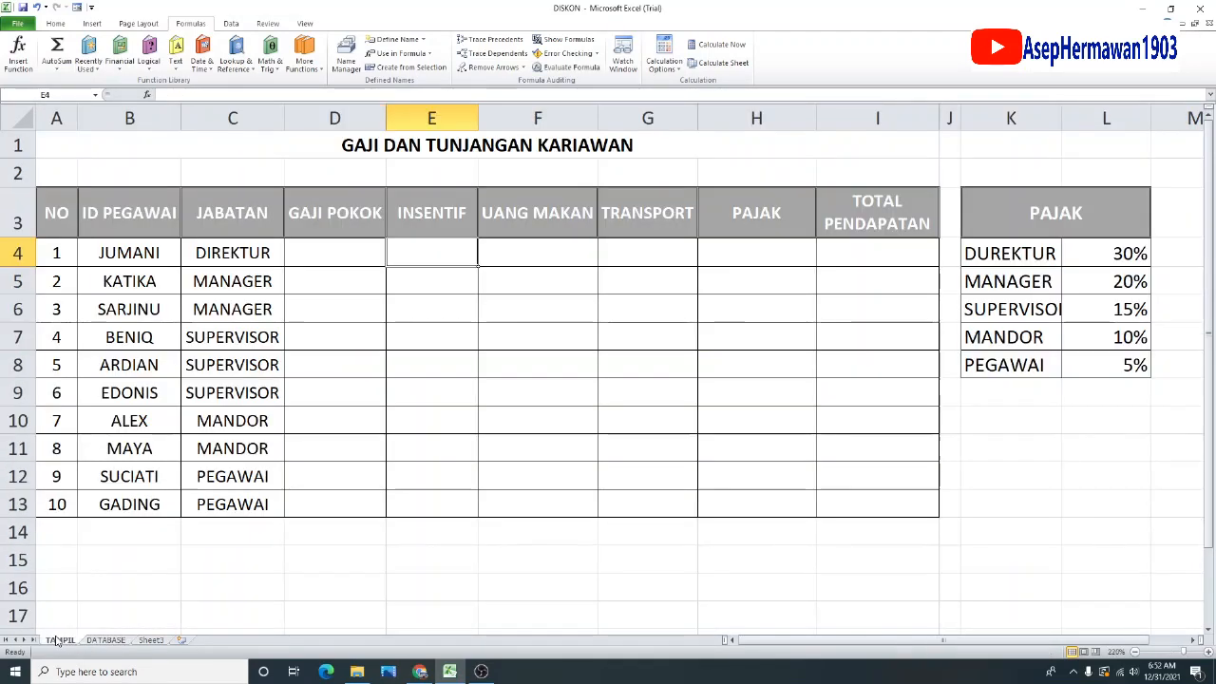
click(707, 312)
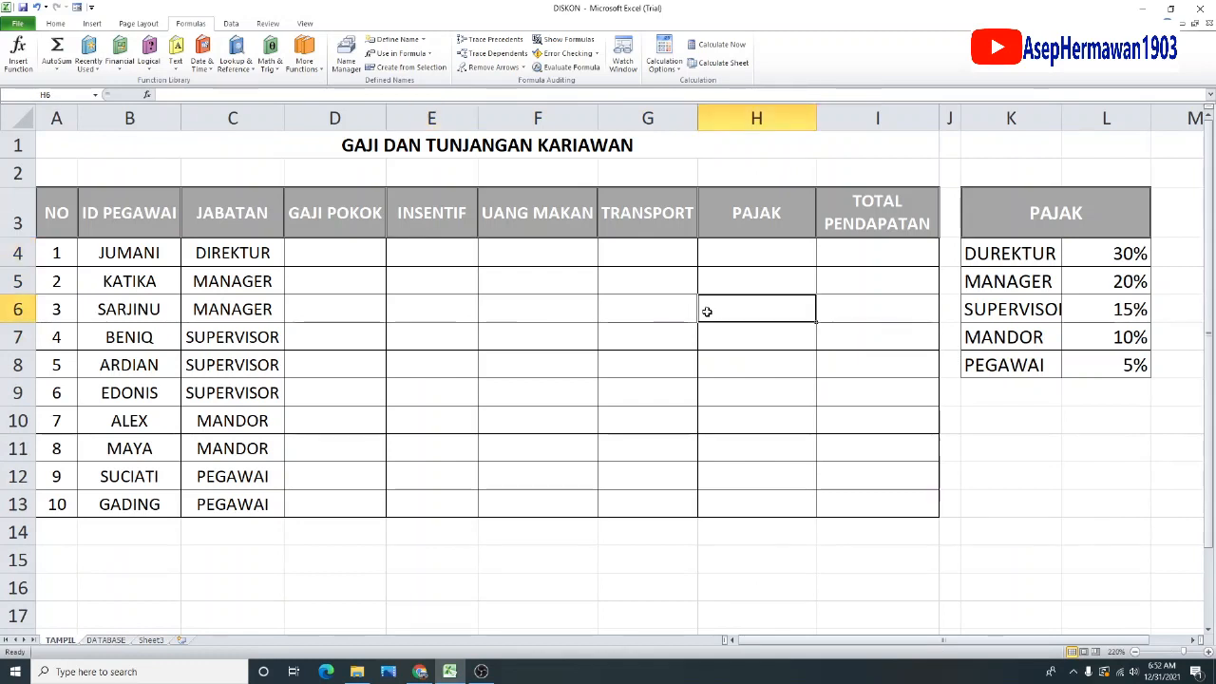
click(333, 251)
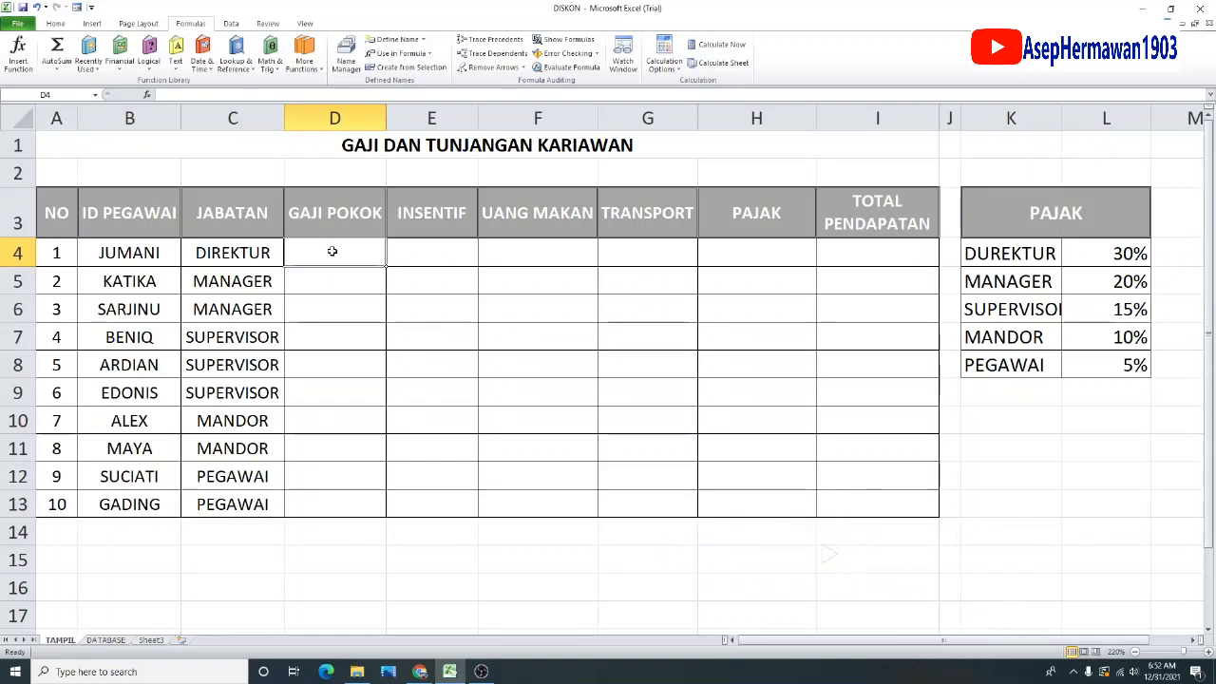
text(=)
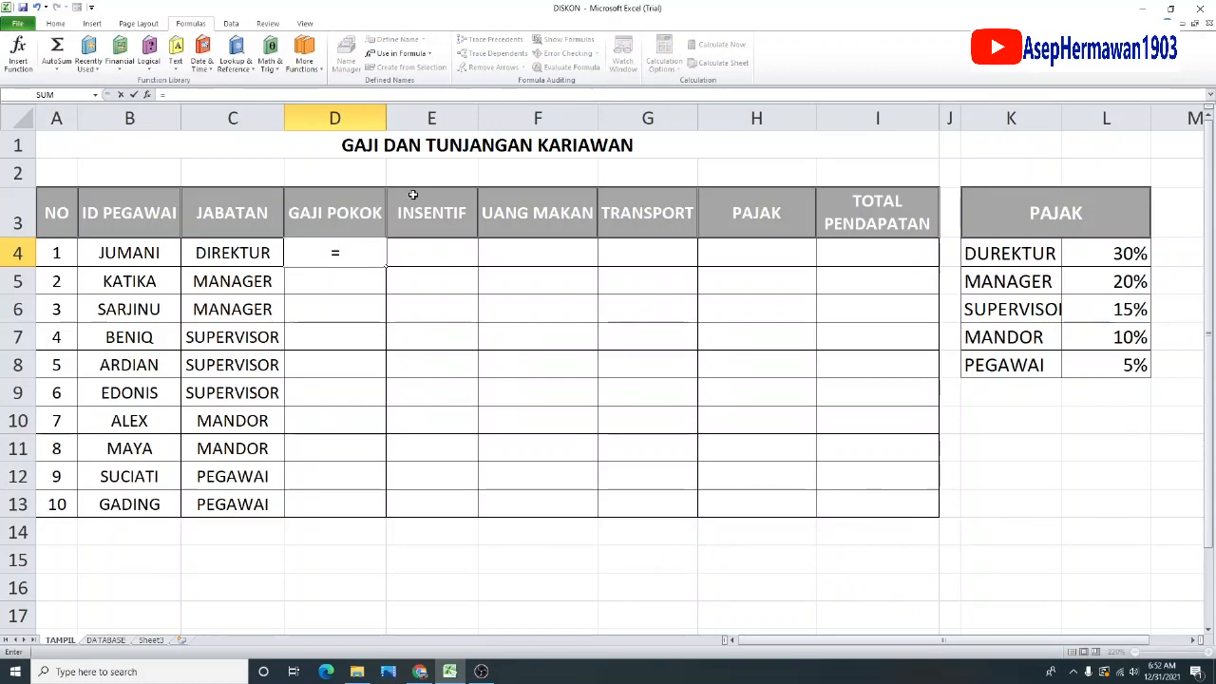
text(HLO)
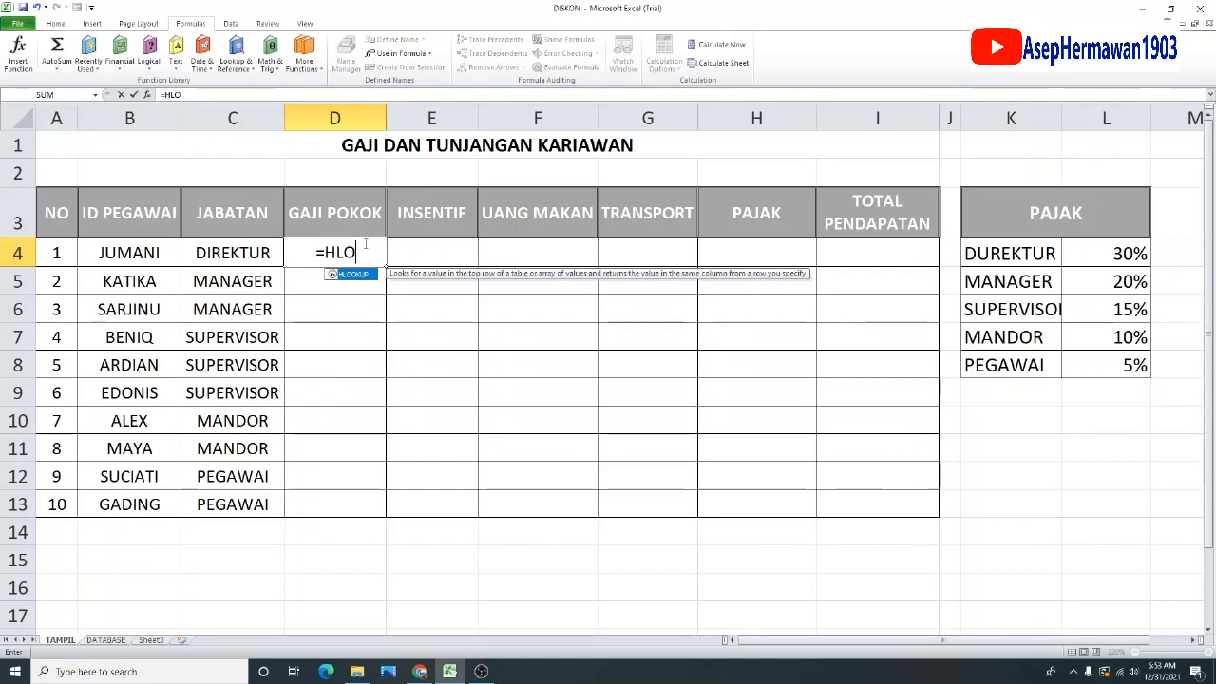
double_click(353, 274)
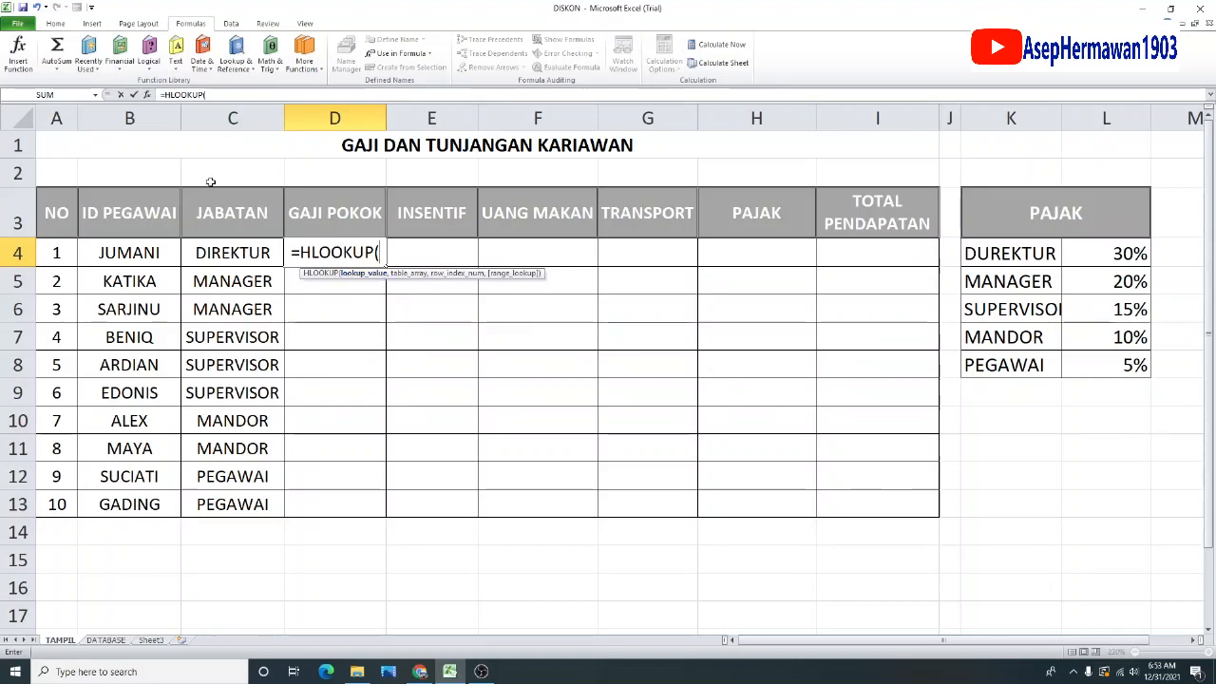
click(241, 255)
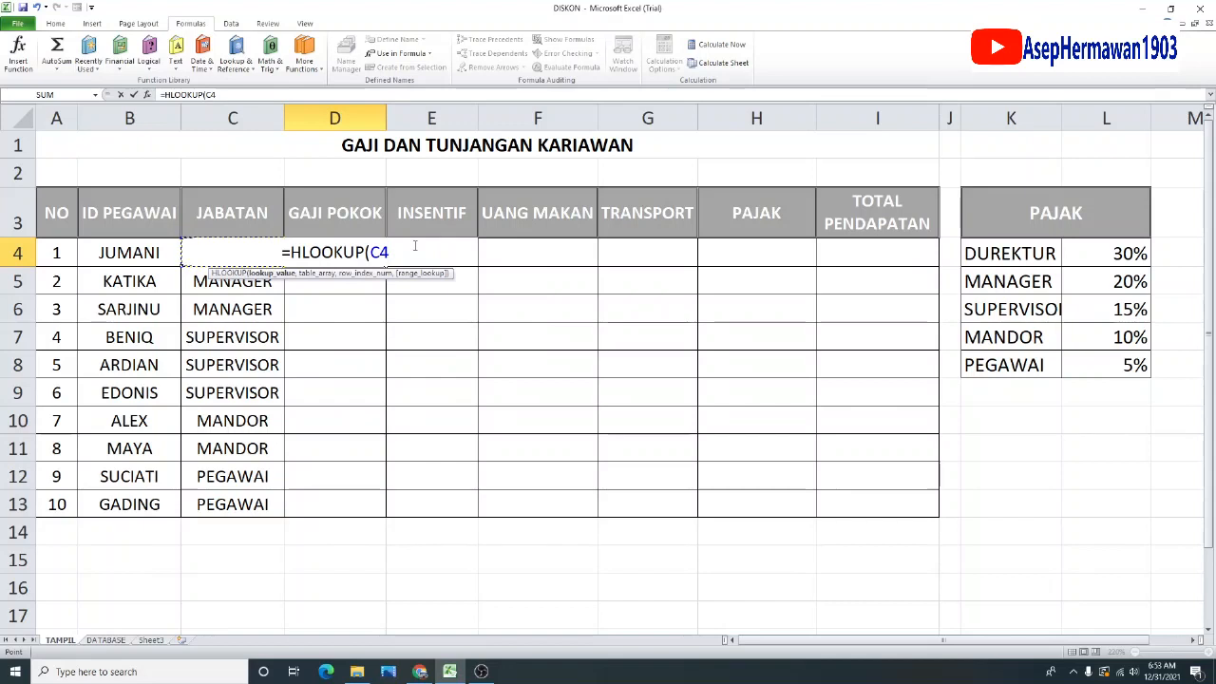
text(,)
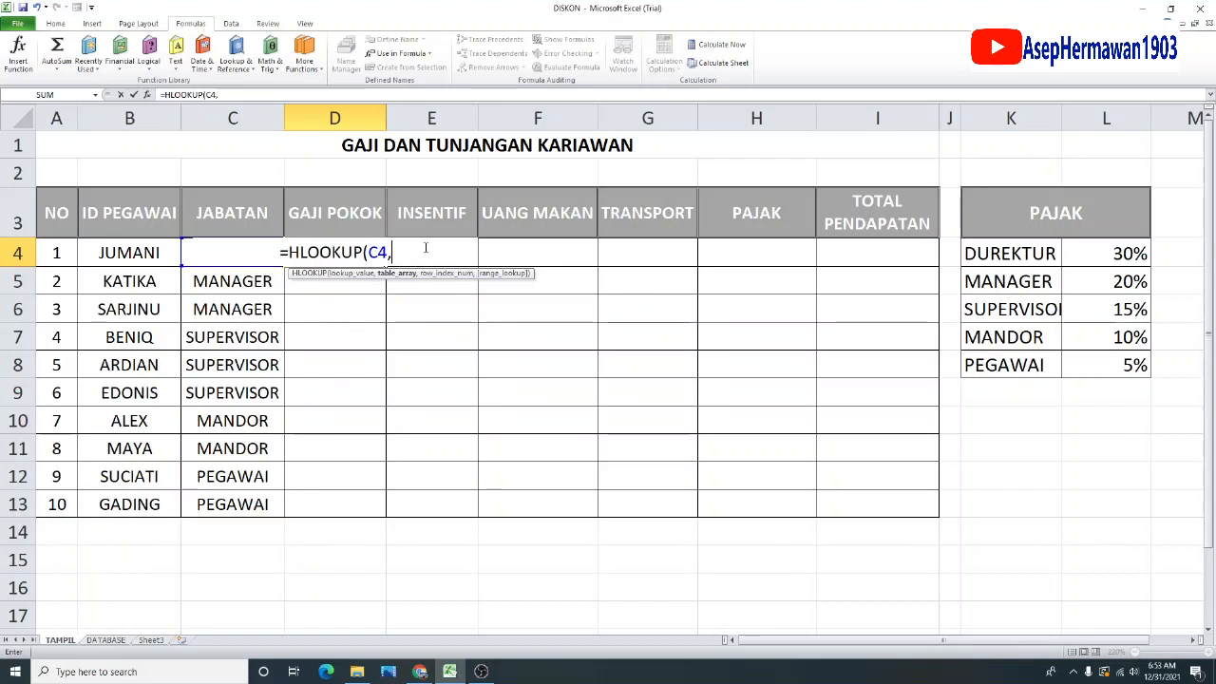
text(G)
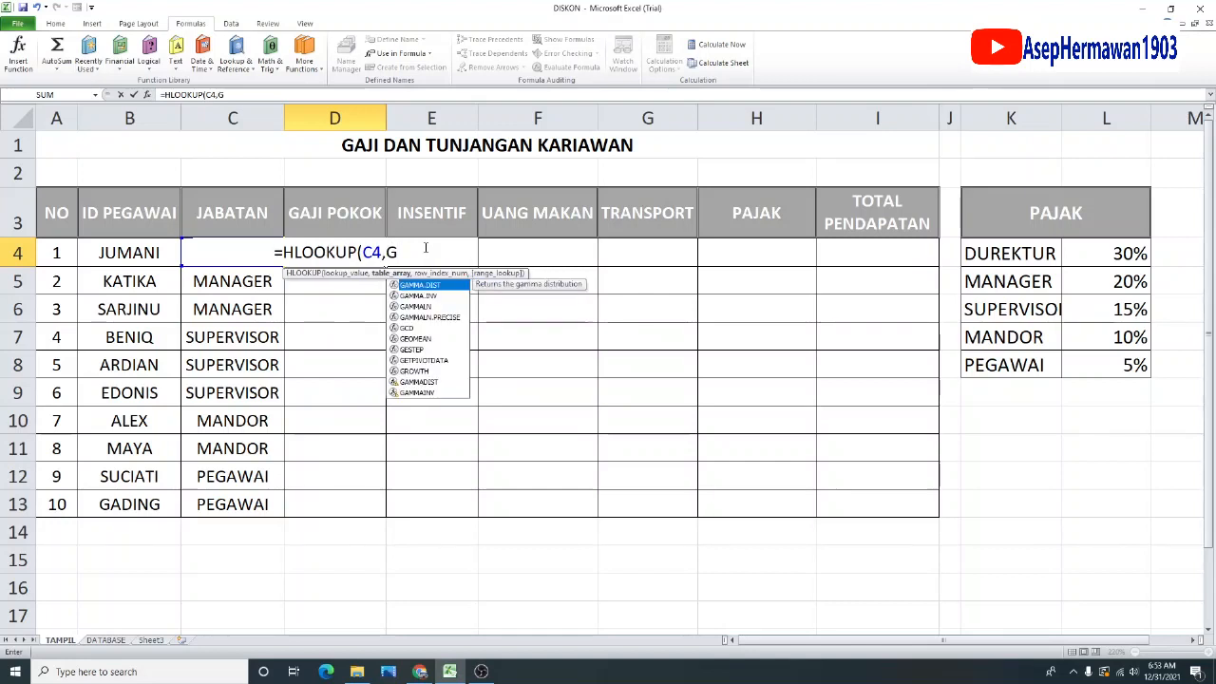
text(AJ)
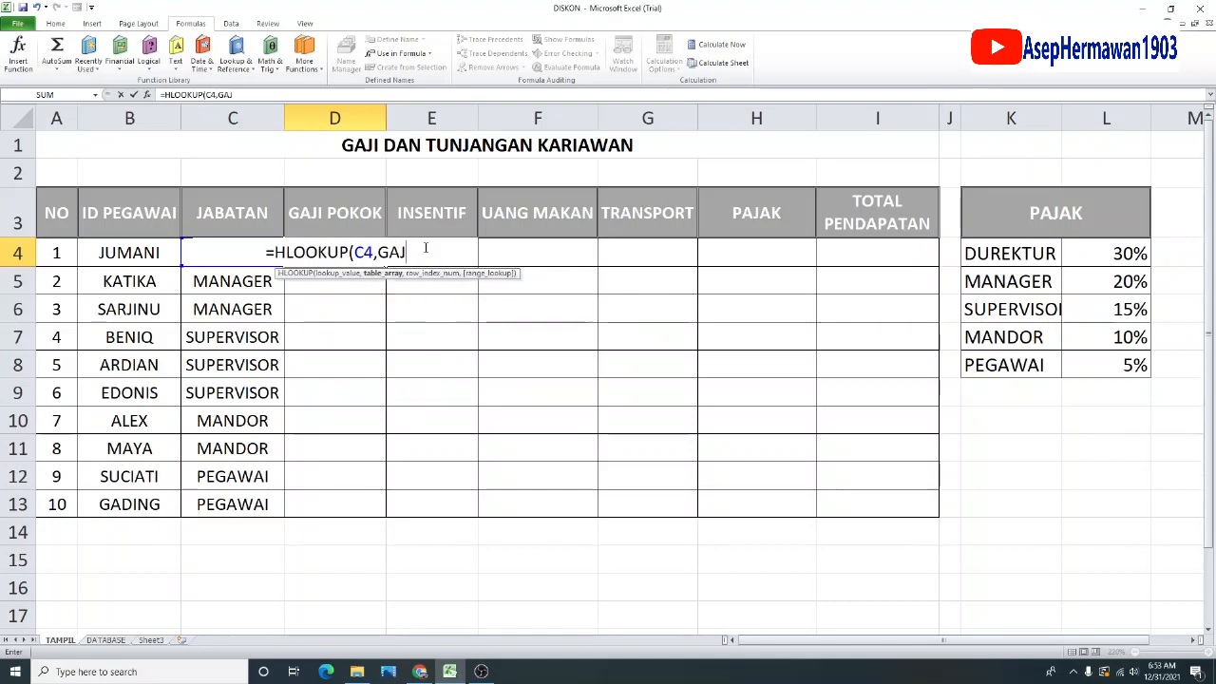
key(BackSpace)
key(BackSpace)
Complete the HLOOKUP formula in D4 with DATABASEGAJI as the table array, row index 2 and range lookup 0.
text(DATA)
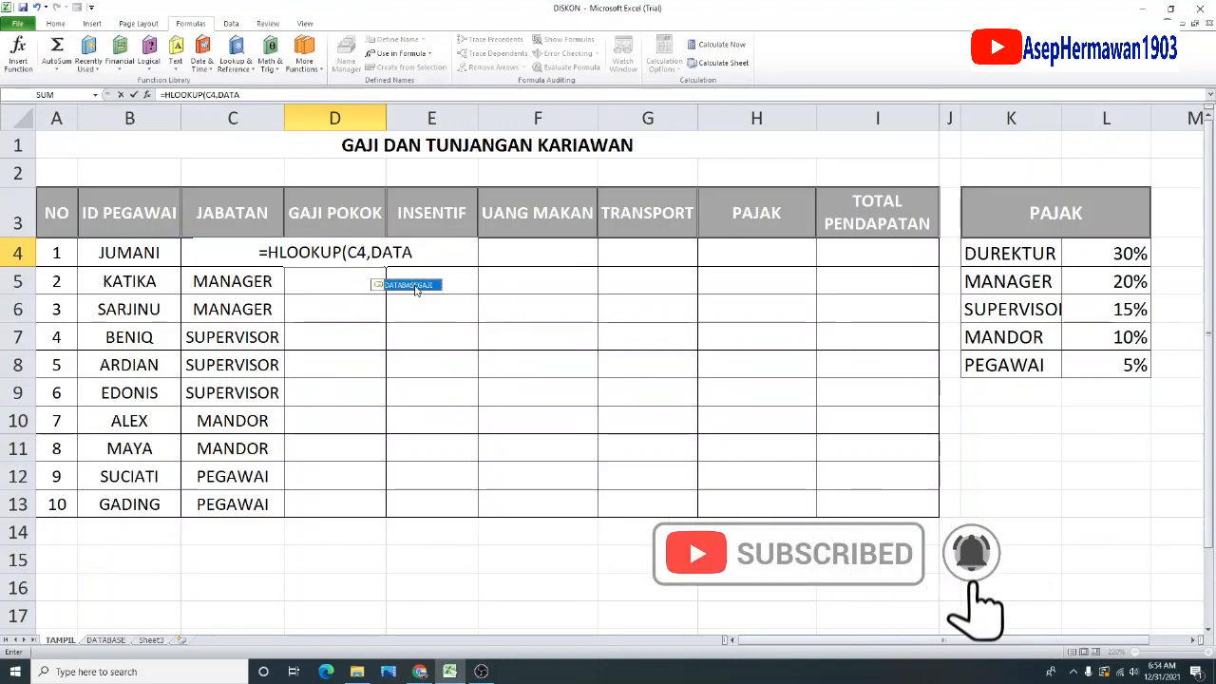
double_click(415, 286)
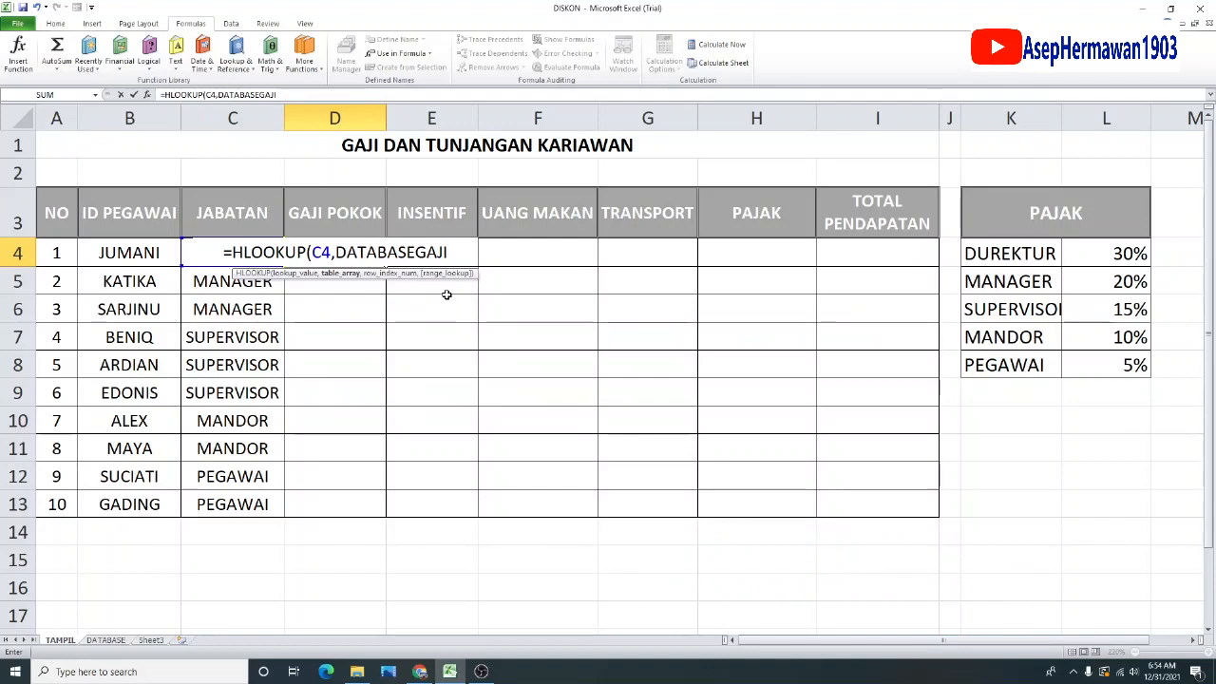
text(,)
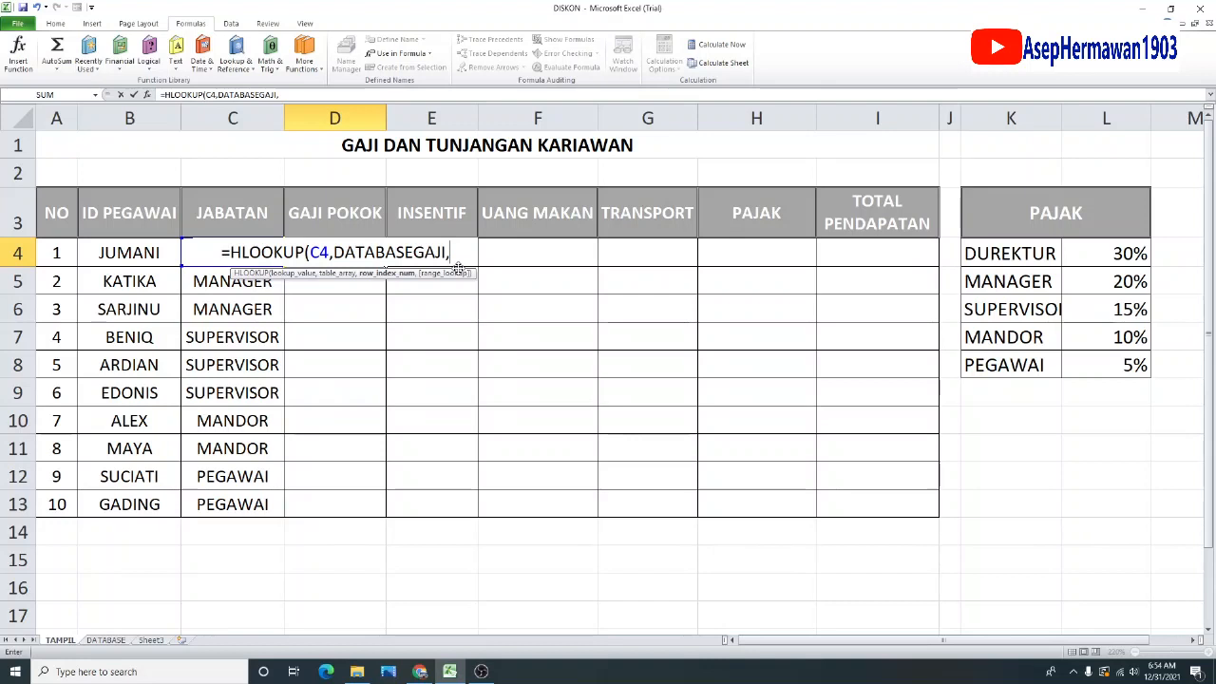
text(2)
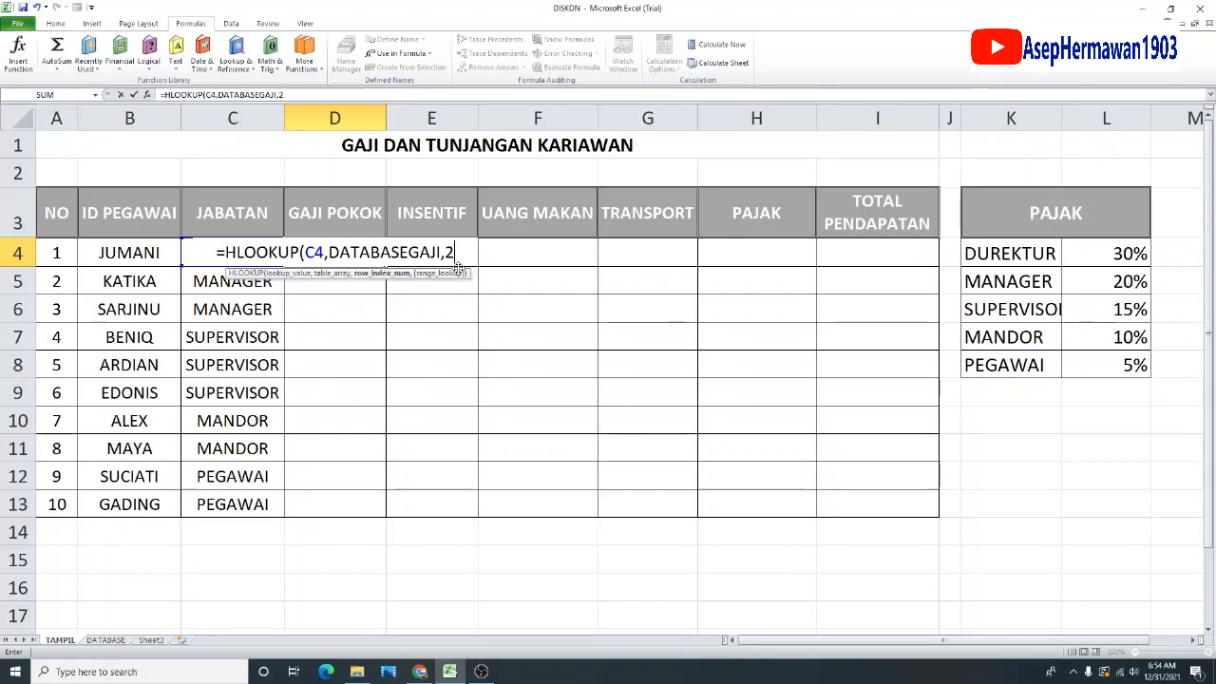
text(,)
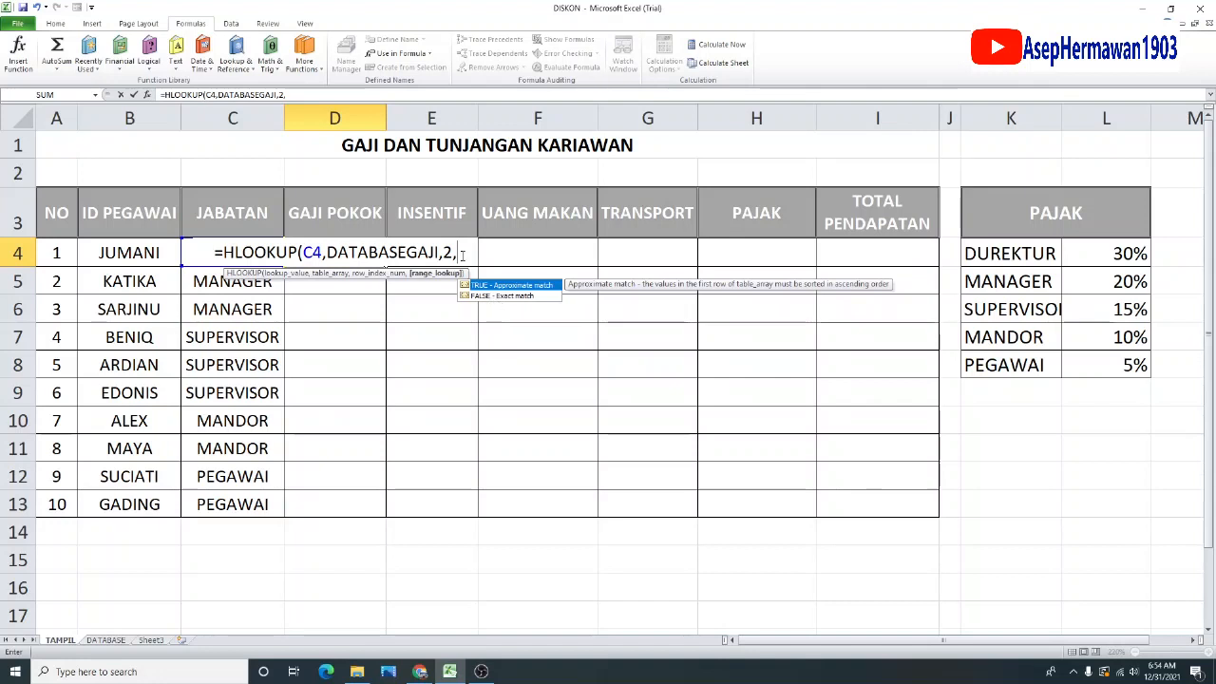
text(0))
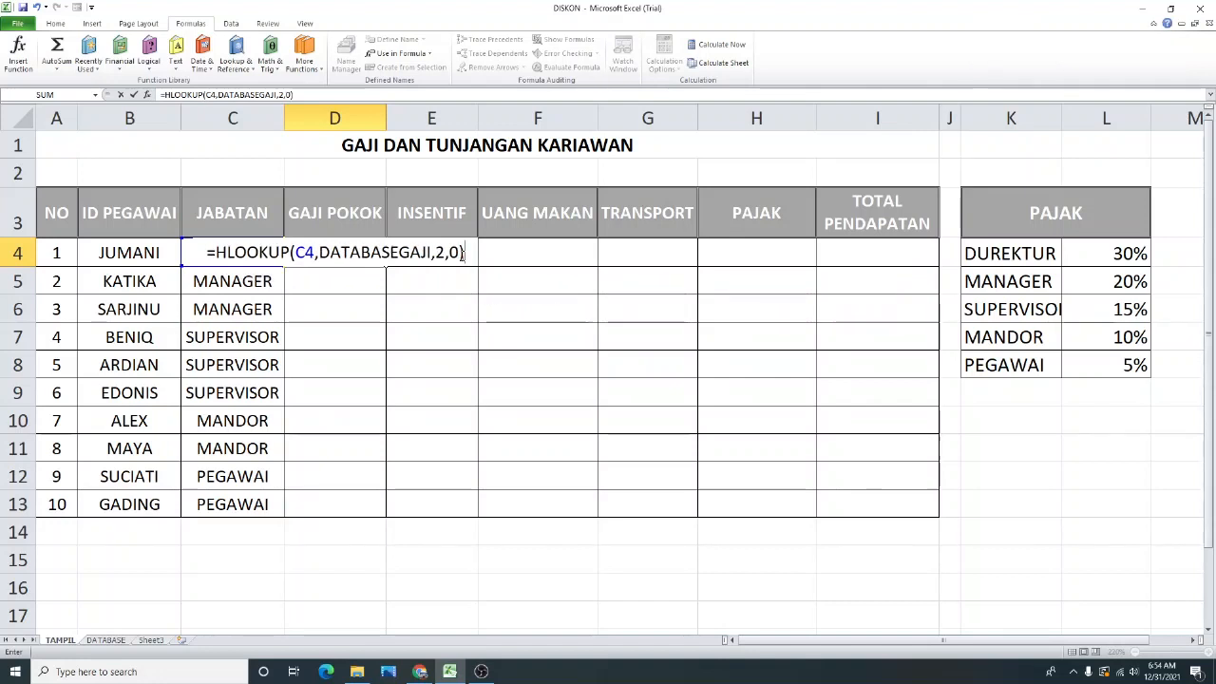
key(Return)
Compare the row index argument of D4's HLOOKUP formula with the GAJI POKOK to TRANSPORT rows on the DATABASE sheet.
click(354, 252)
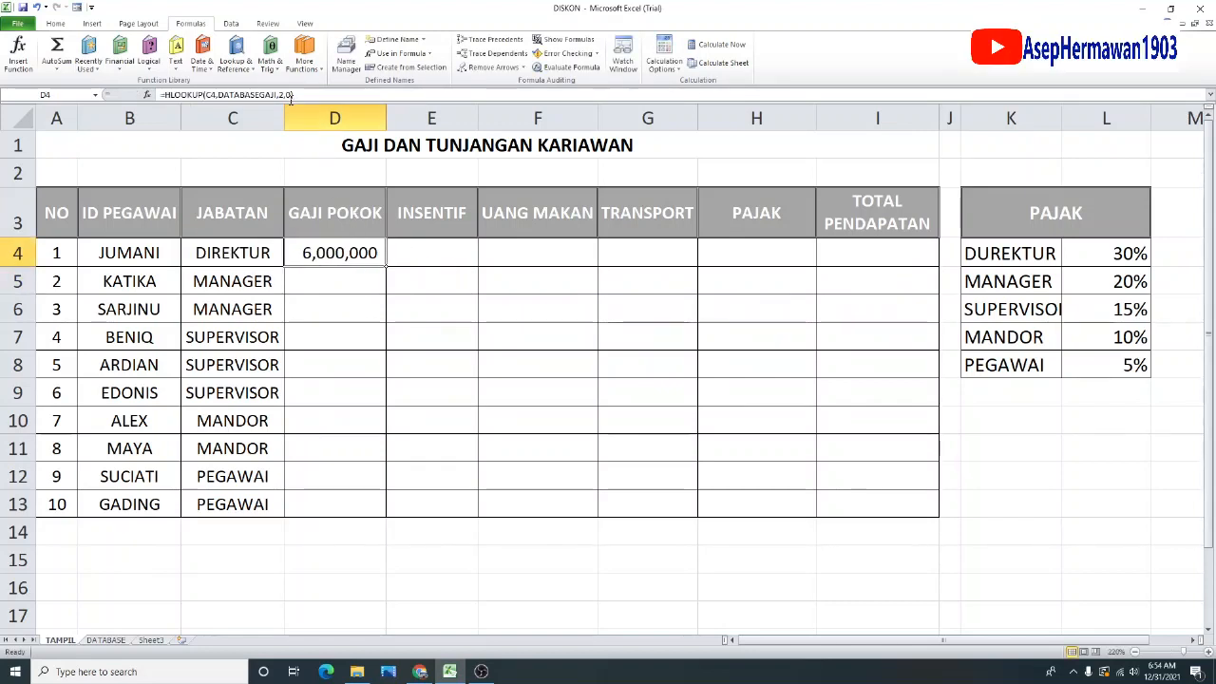
double_click(367, 251)
double_click(440, 252)
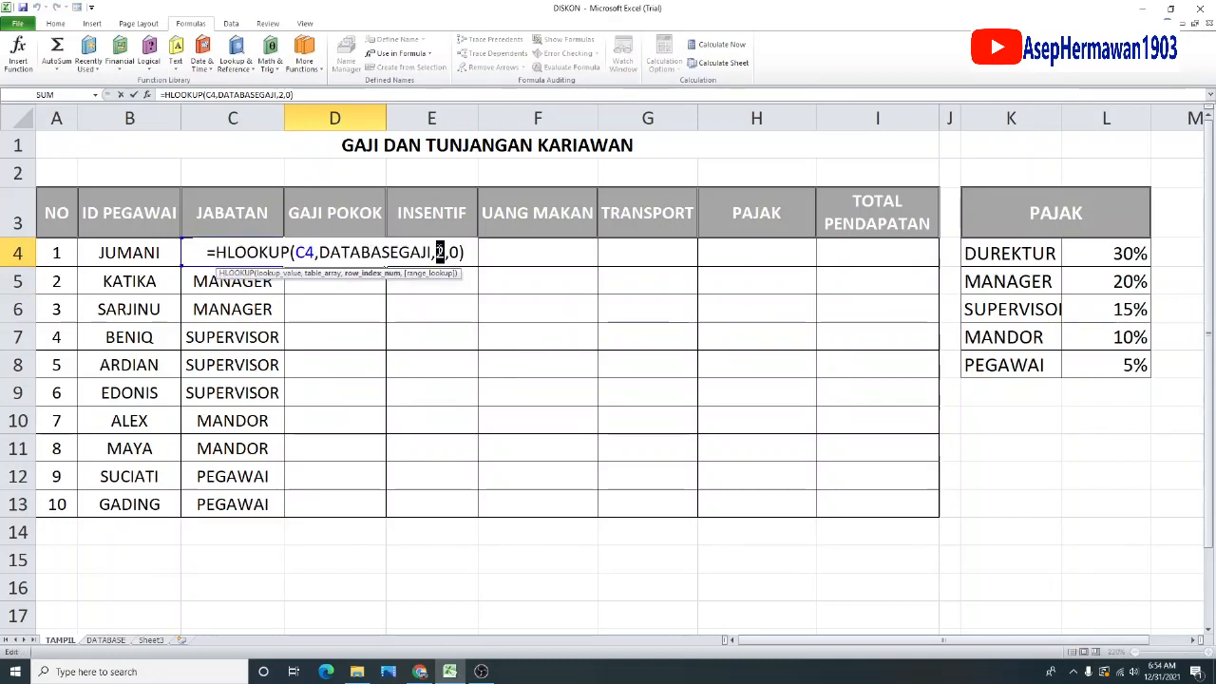
key(Return)
click(105, 641)
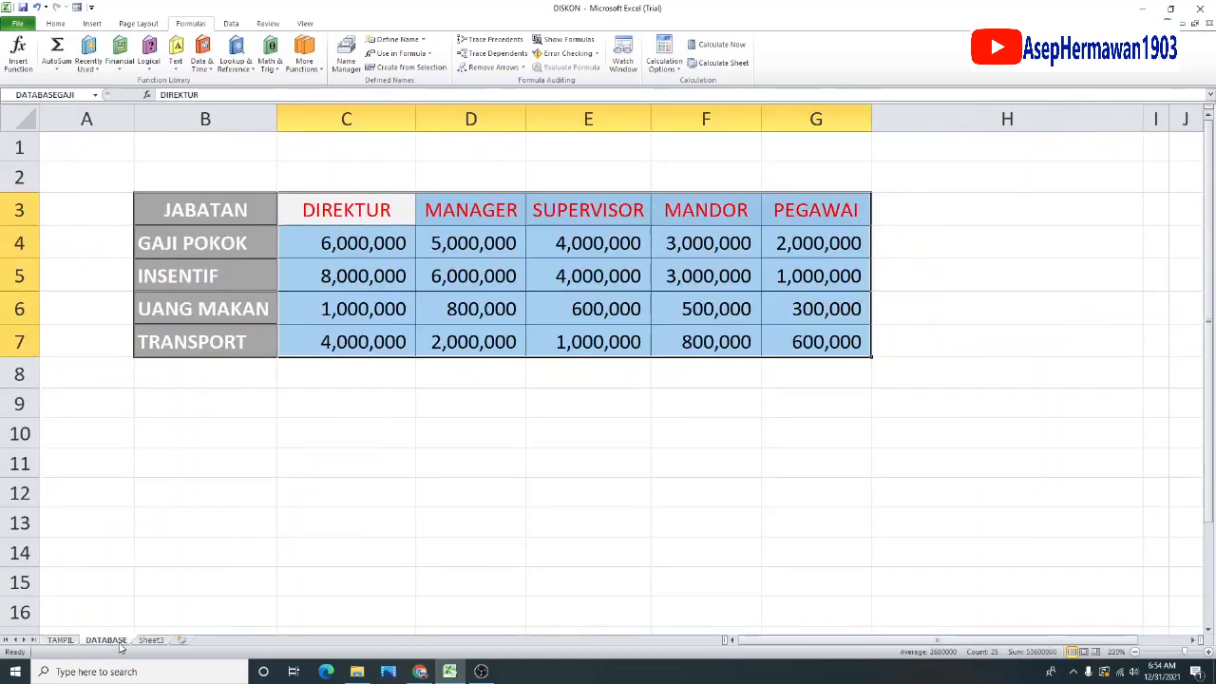
click(360, 236)
click(177, 239)
drag(176, 239, 860, 239)
drag(238, 273, 803, 275)
drag(222, 309, 782, 305)
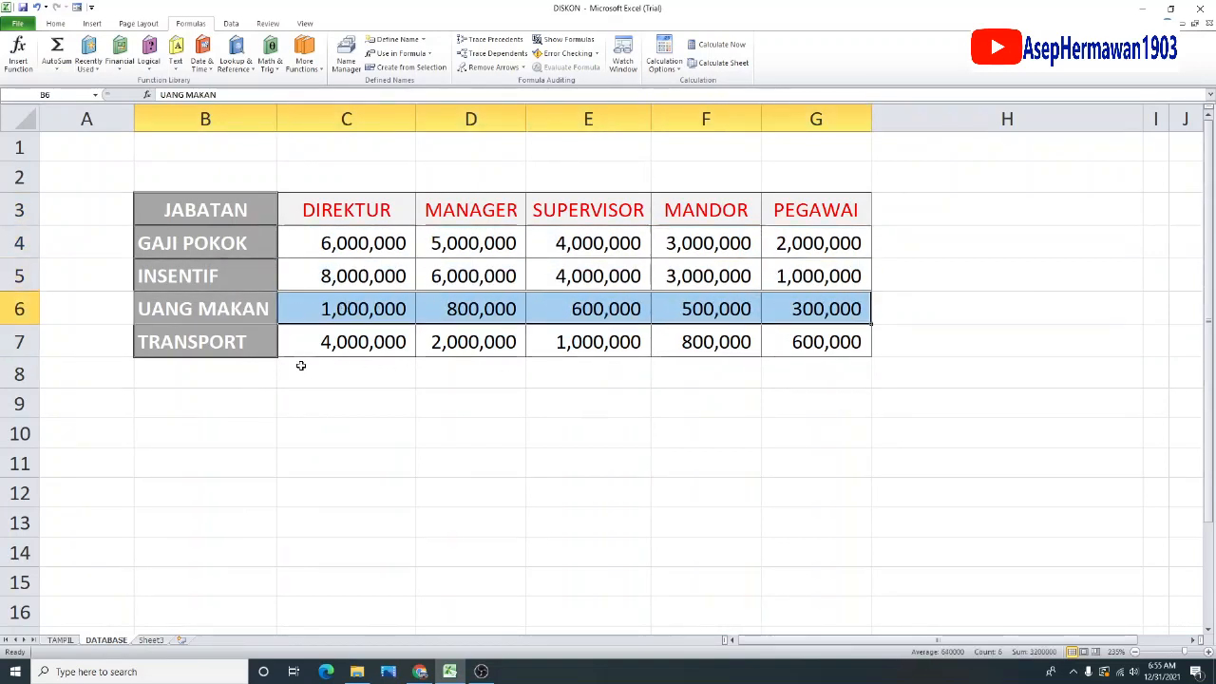
drag(221, 344, 806, 342)
click(406, 443)
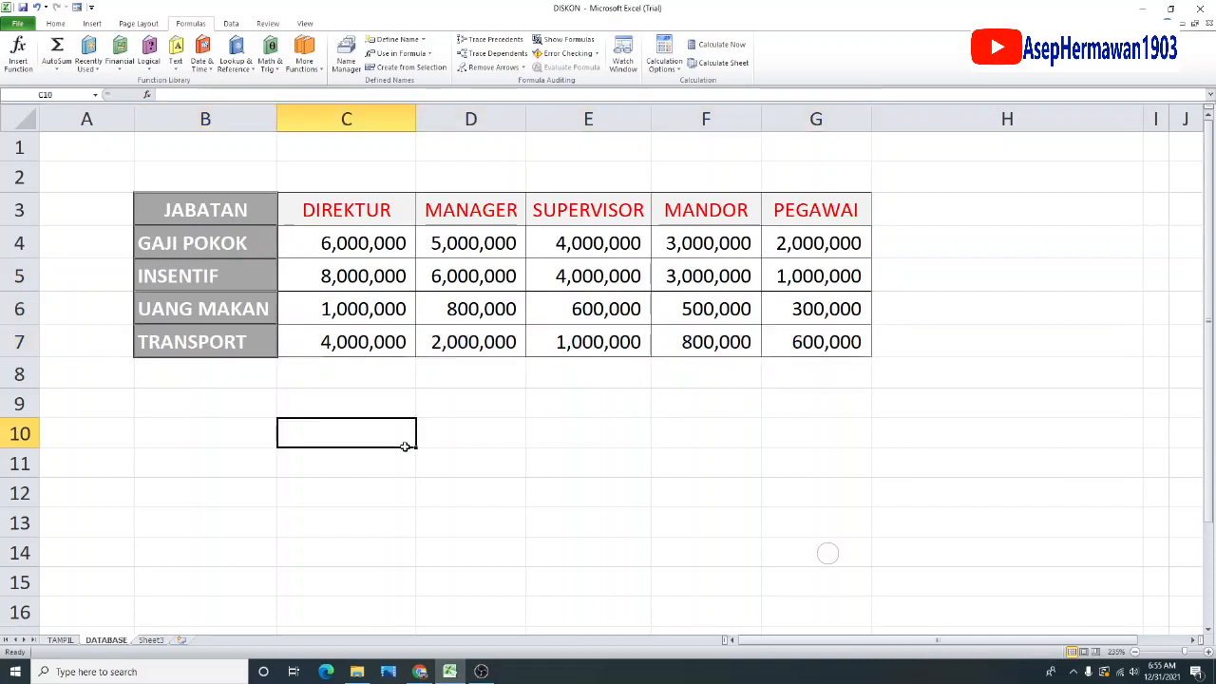
On the TAMPIL sheet, fill the GAJI POKOK formula from D4 down to D13.
click(60, 640)
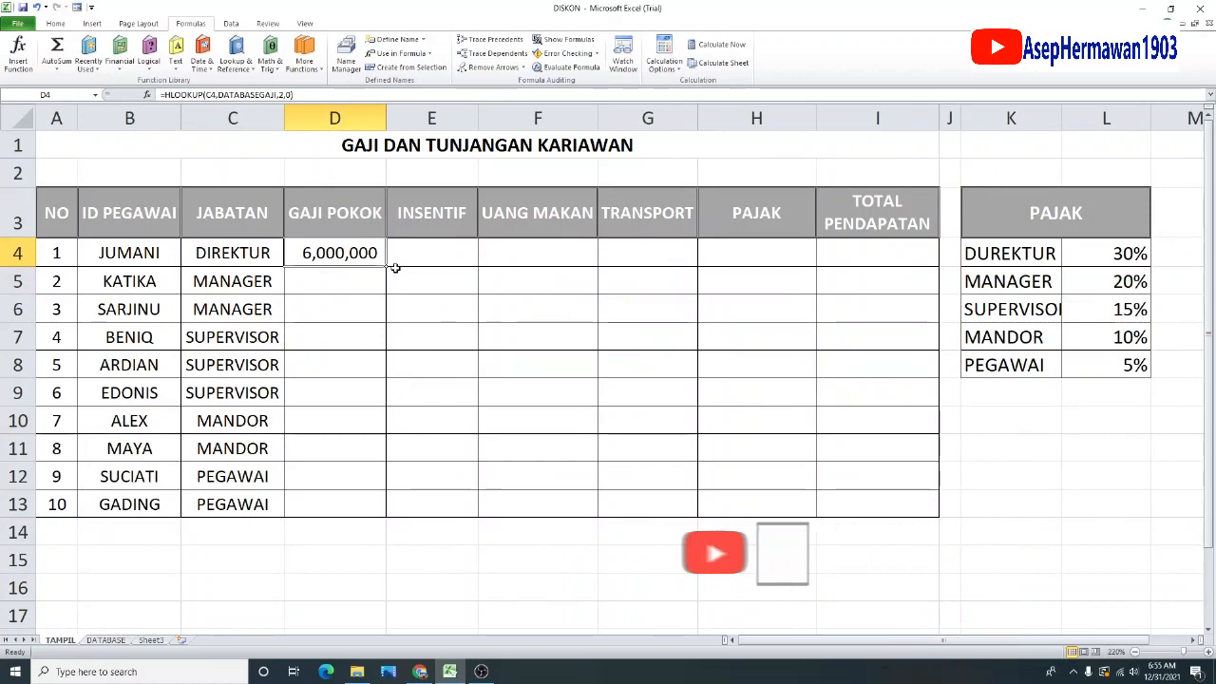
drag(387, 267, 407, 514)
click(406, 398)
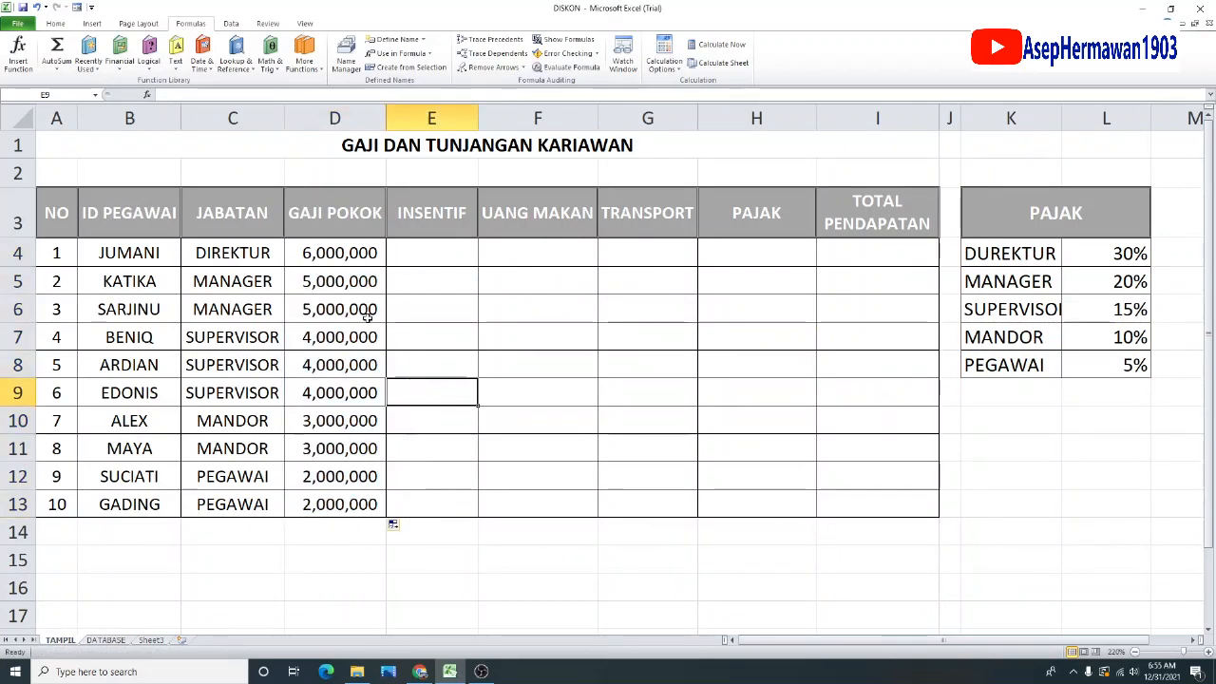
Compare the filled GAJI POKOK amounts for each position with the GAJI POKOK row on the DATABASE sheet.
click(252, 288)
click(341, 290)
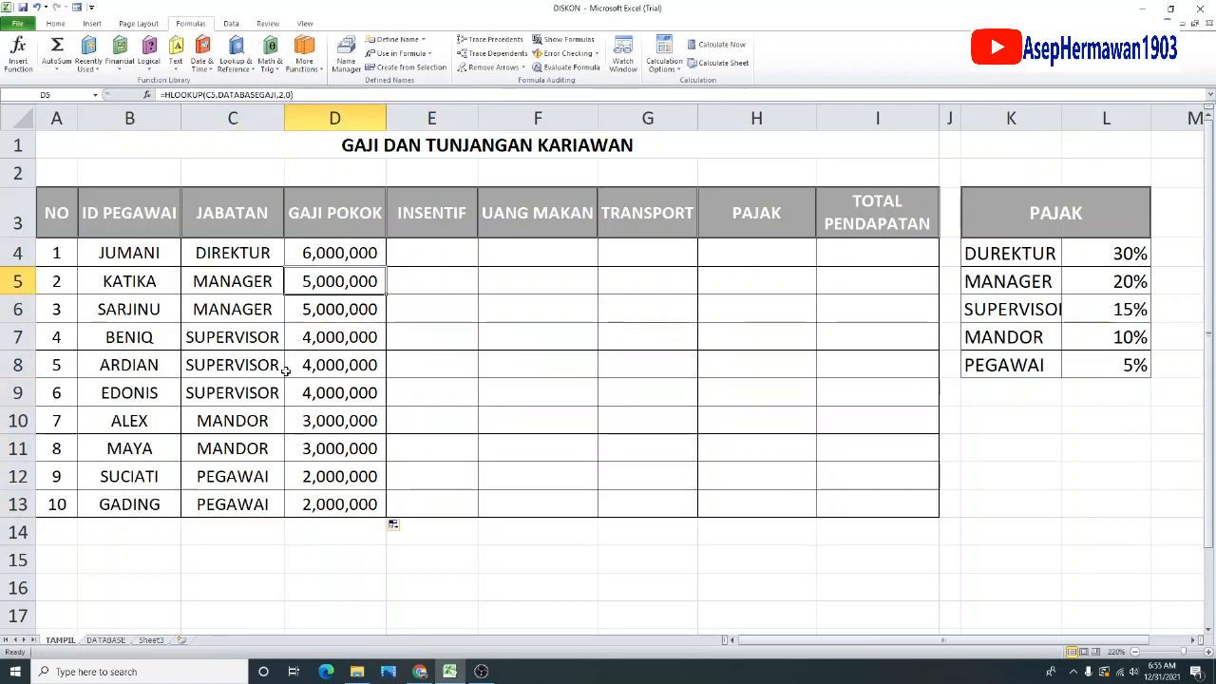
click(105, 642)
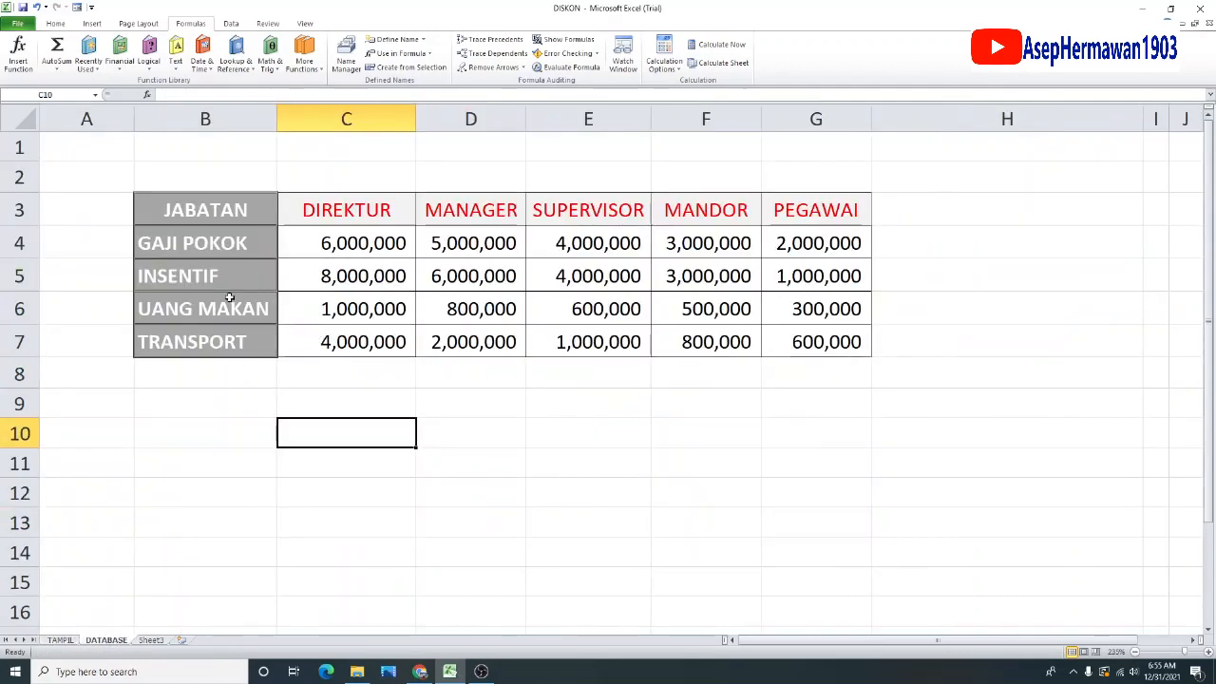
drag(500, 212, 496, 245)
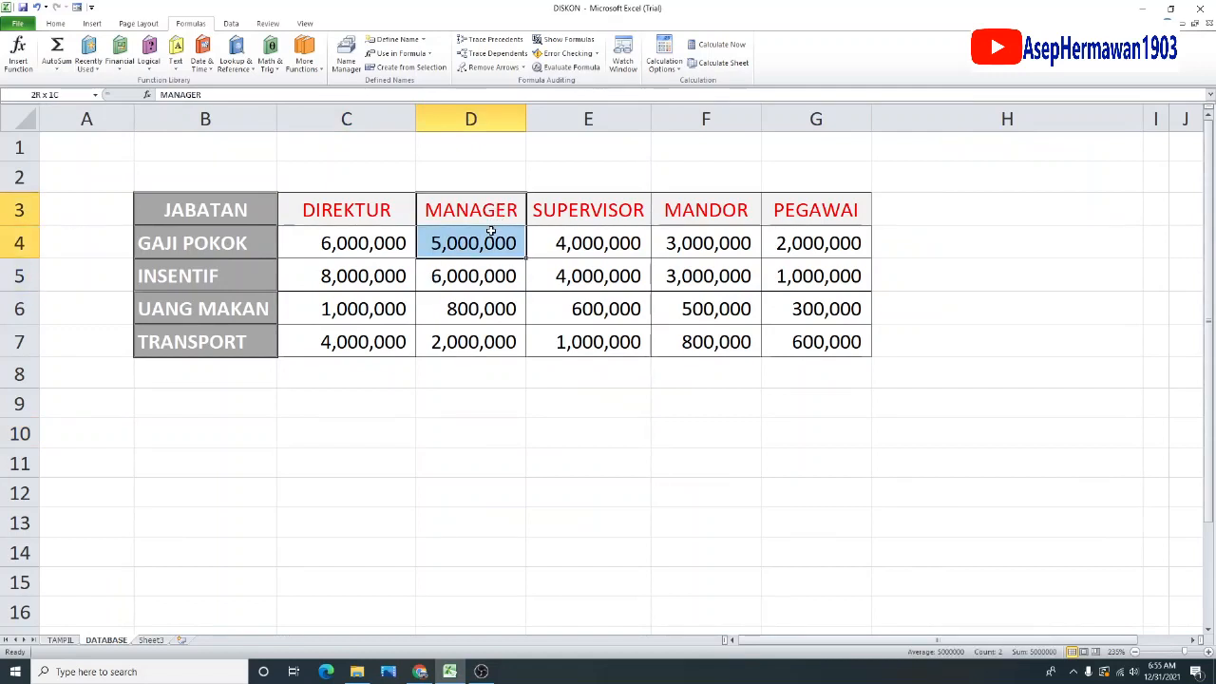
drag(601, 206, 596, 239)
drag(697, 211, 707, 238)
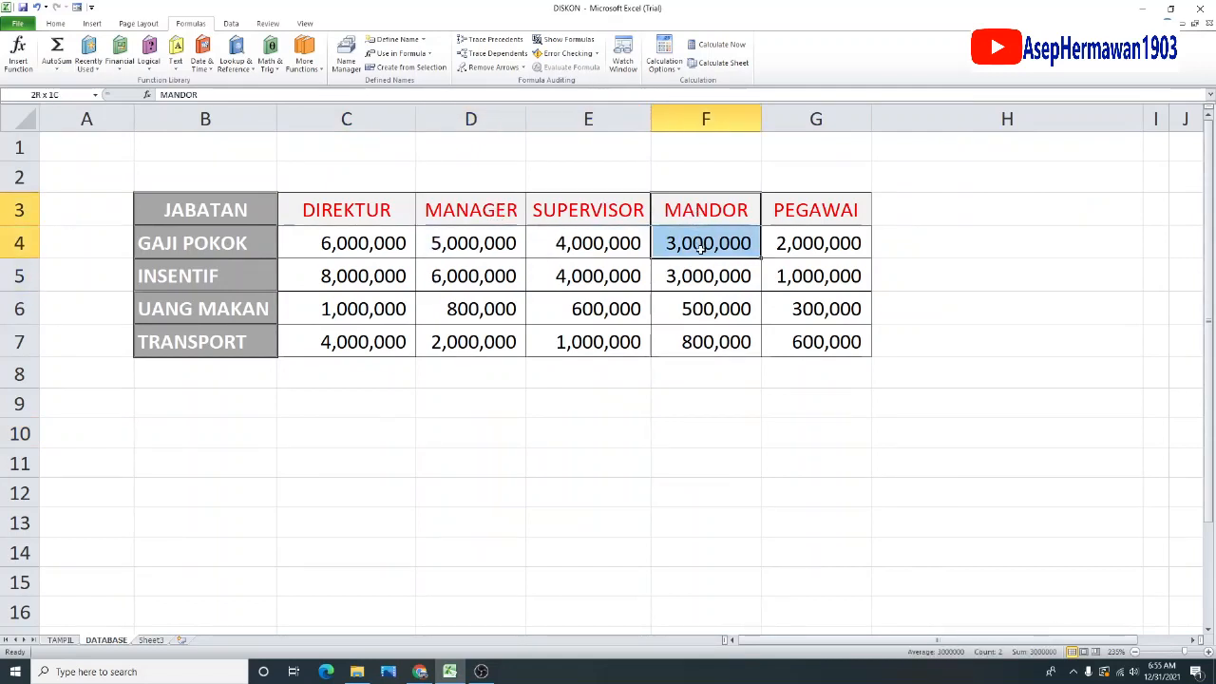
drag(814, 210, 812, 239)
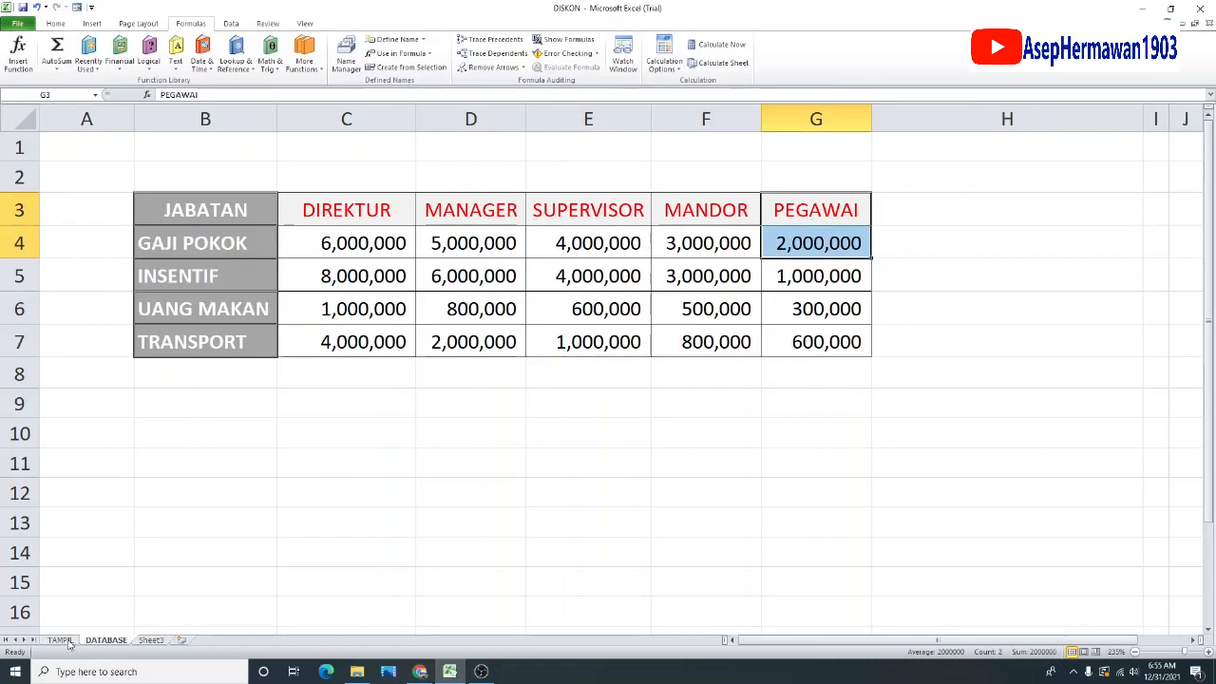
click(66, 641)
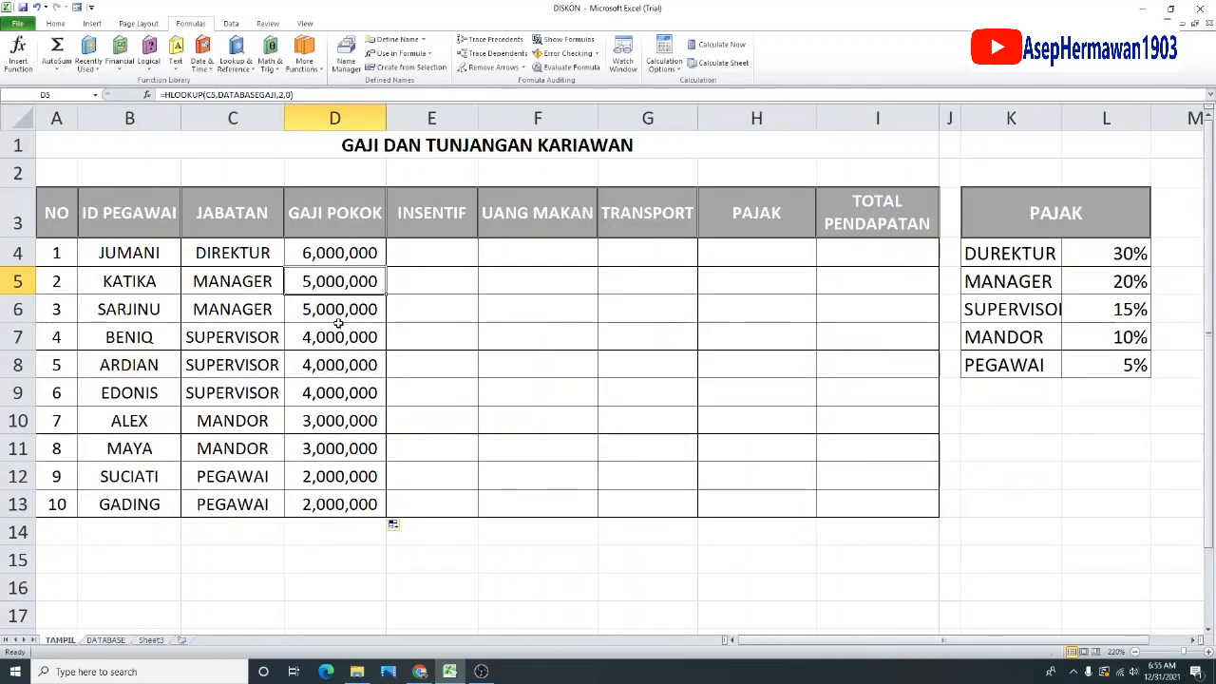
drag(246, 344, 326, 349)
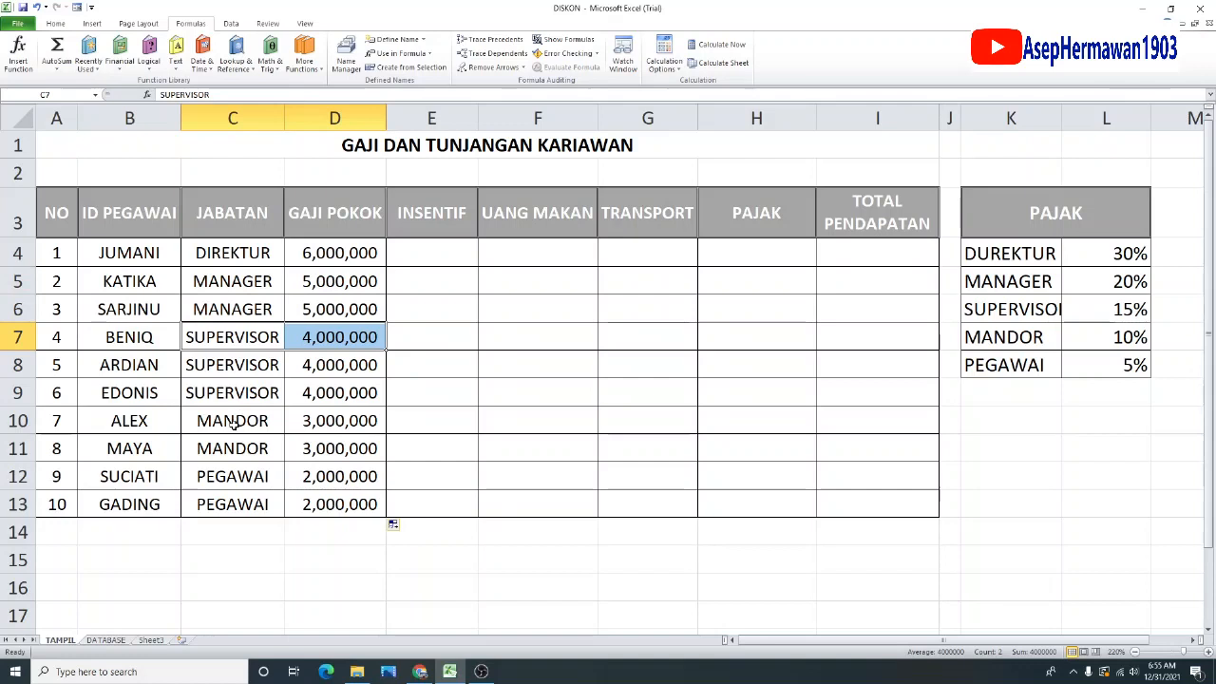
drag(234, 426, 334, 421)
drag(239, 477, 334, 478)
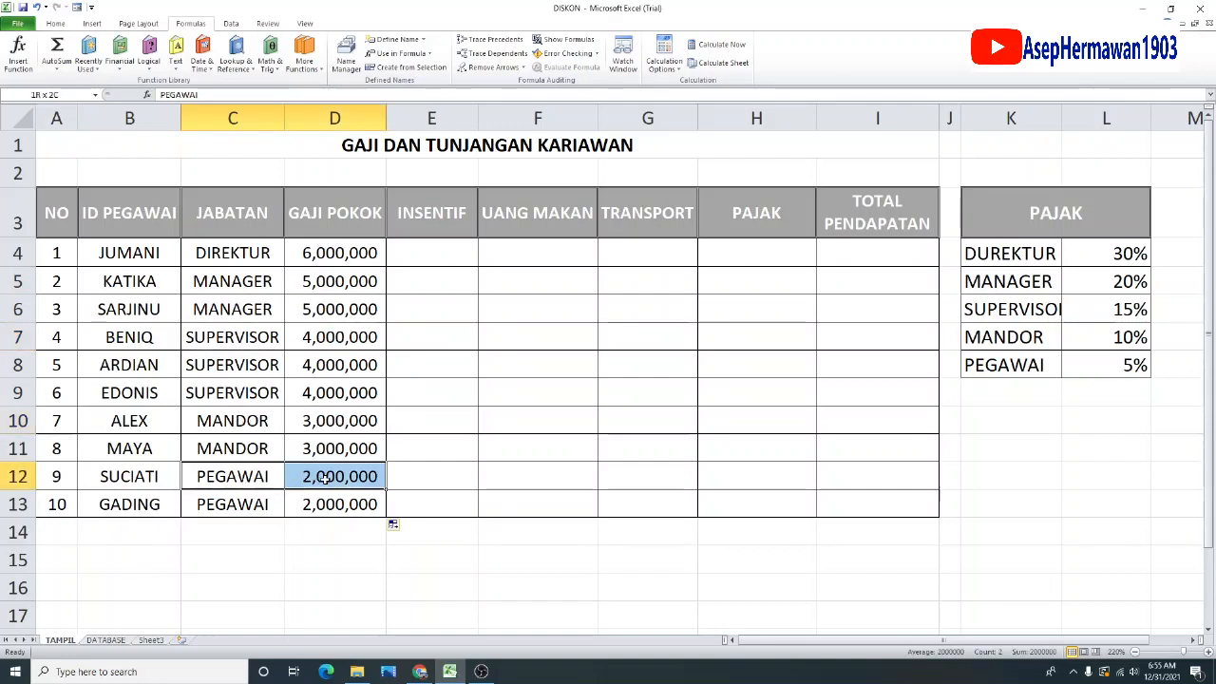
click(450, 320)
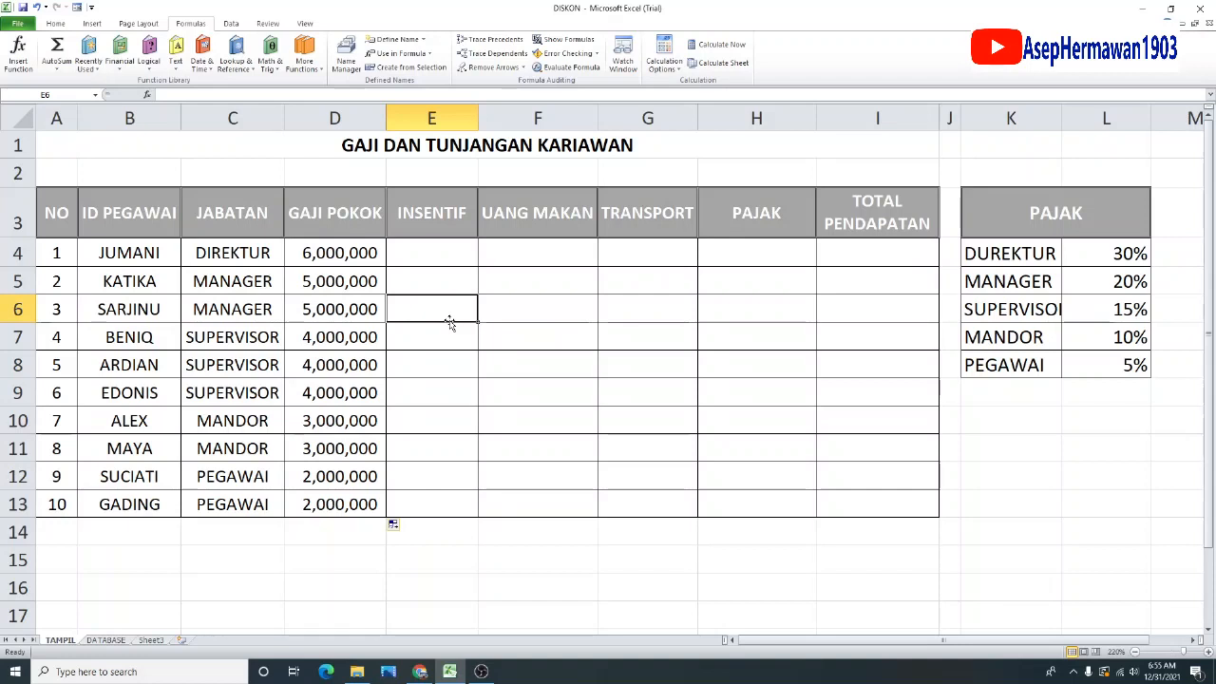
Enter =HLOOKUP(C4,DATABASEGAJI,3,0) in INSENTIF cell E4 and widen column E to fit the amount.
click(438, 251)
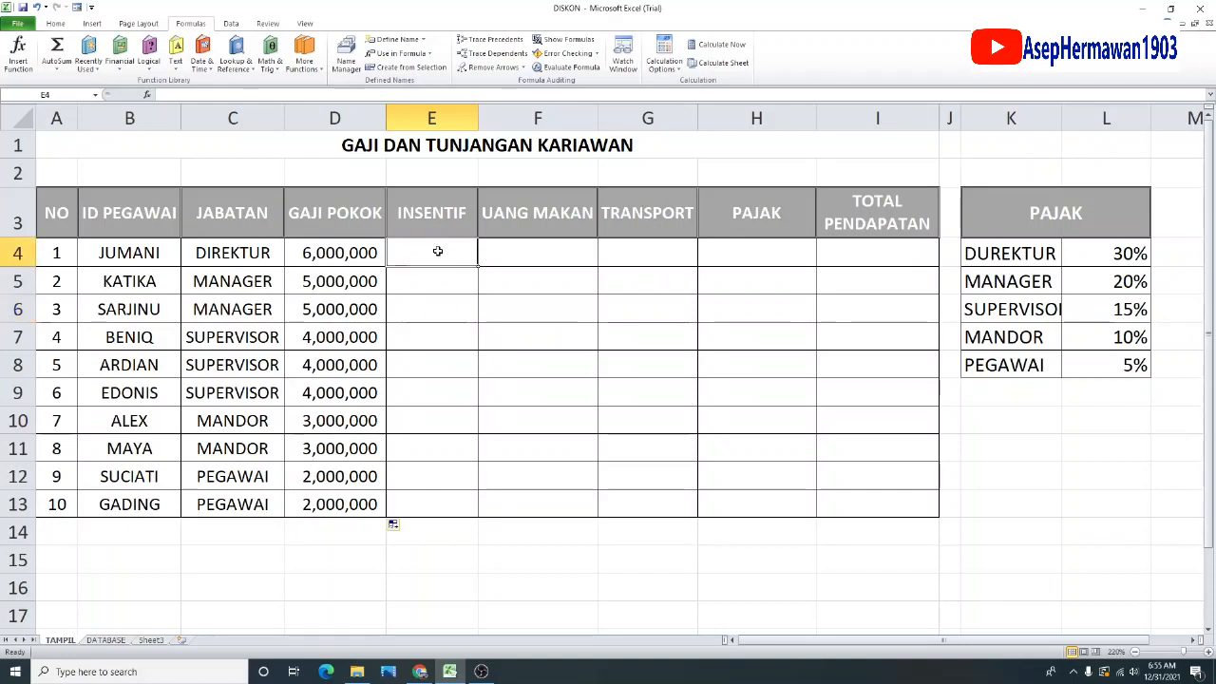
text(=HLO)
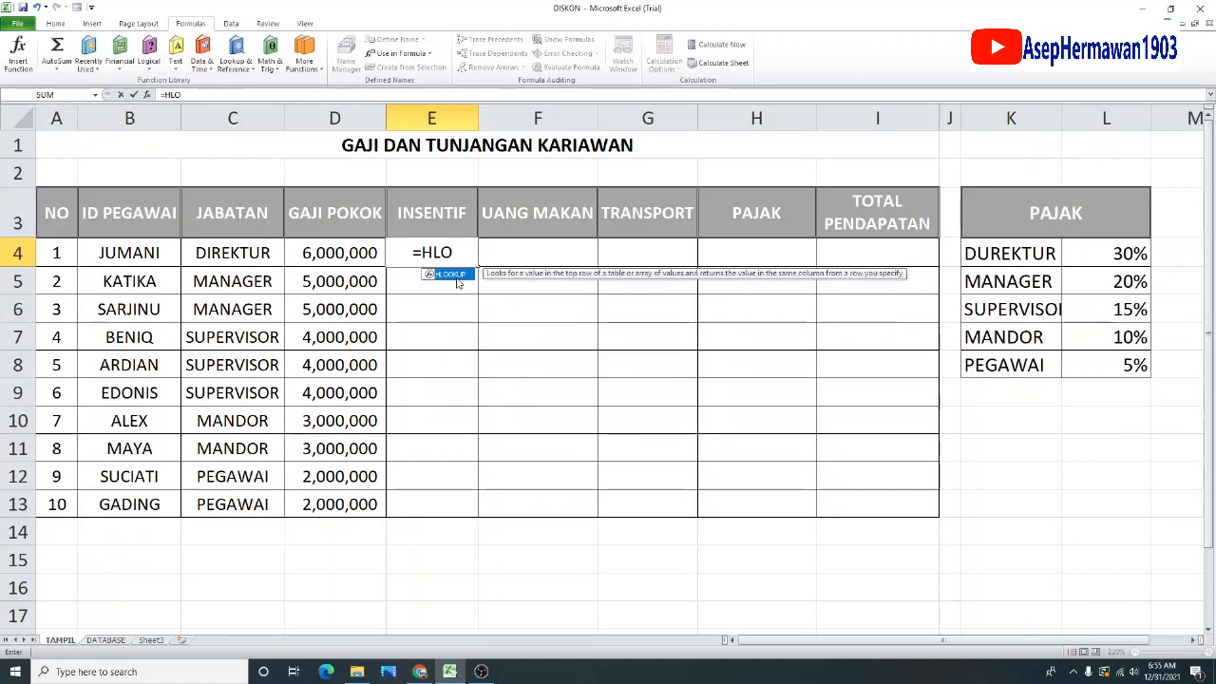
double_click(450, 274)
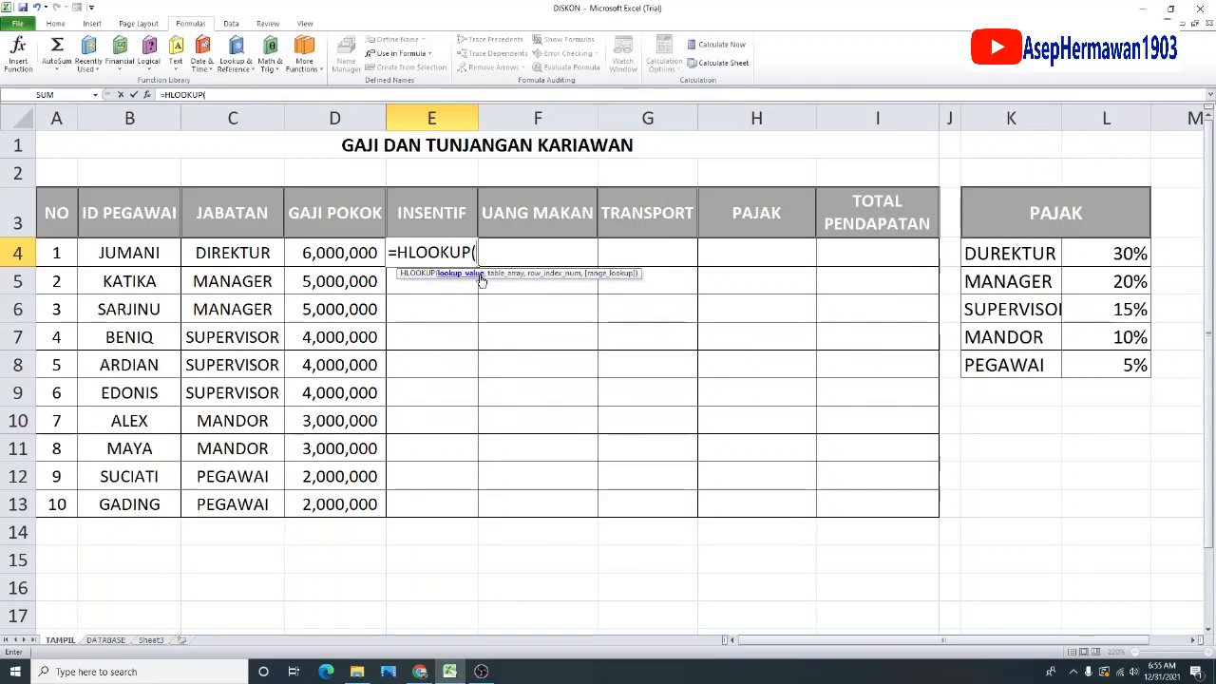
click(260, 252)
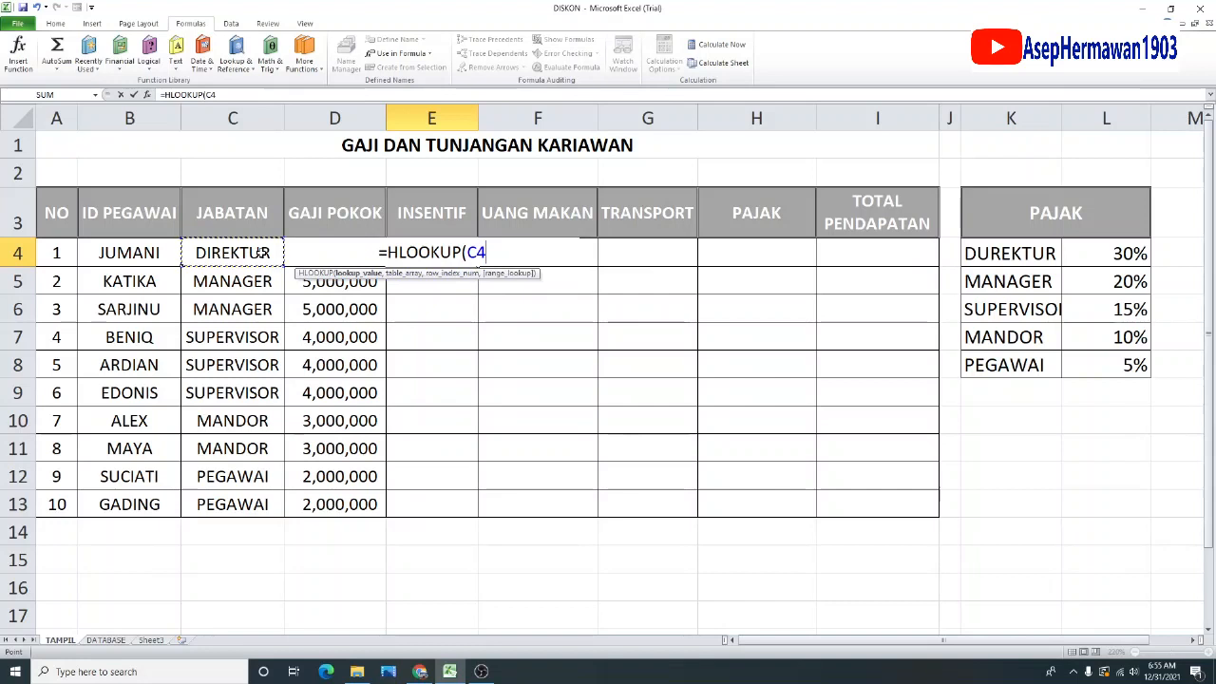
text(,)
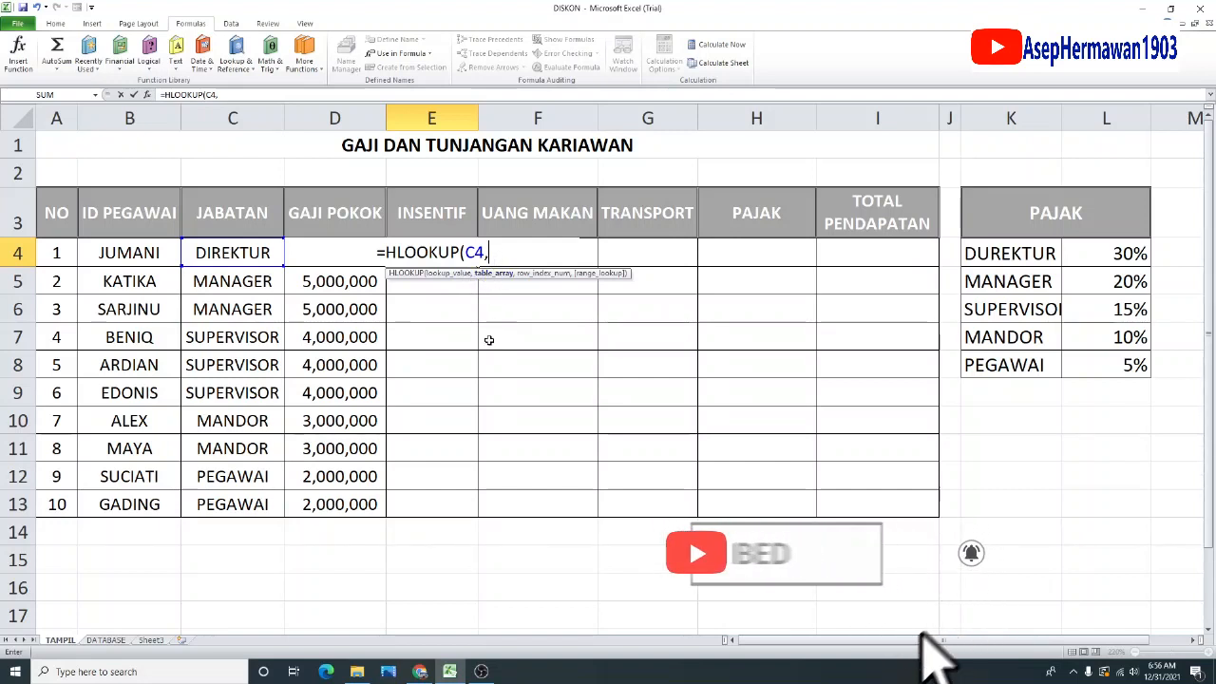
text(DAT)
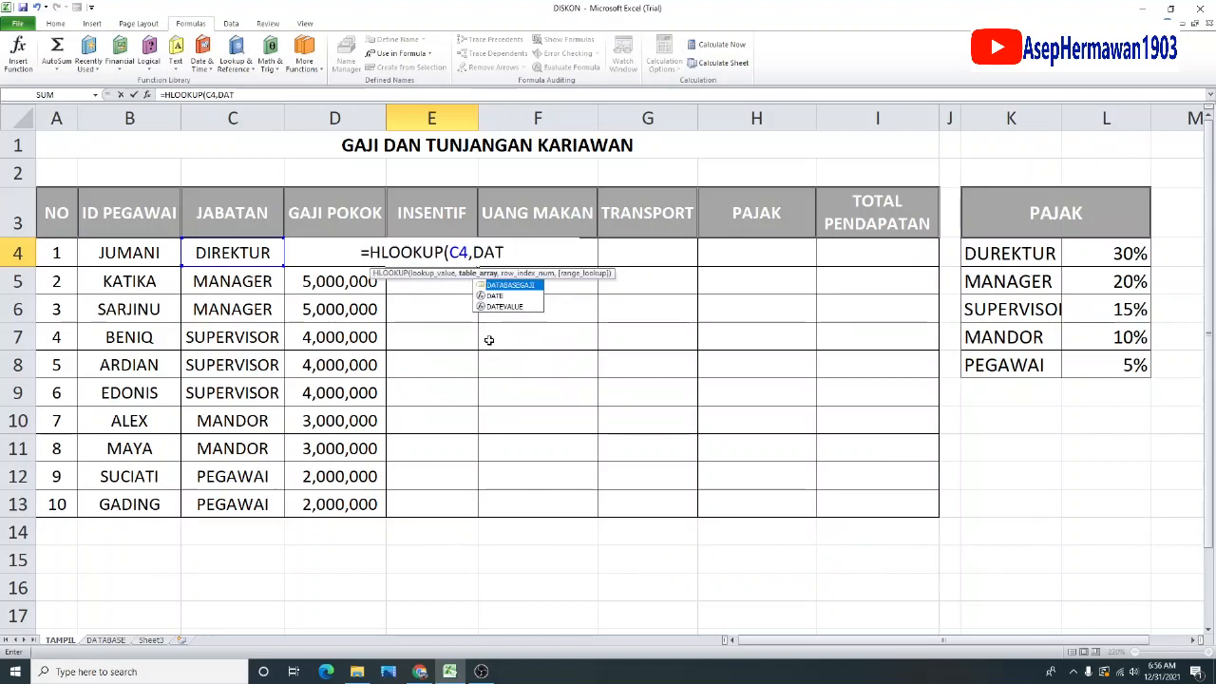
double_click(518, 287)
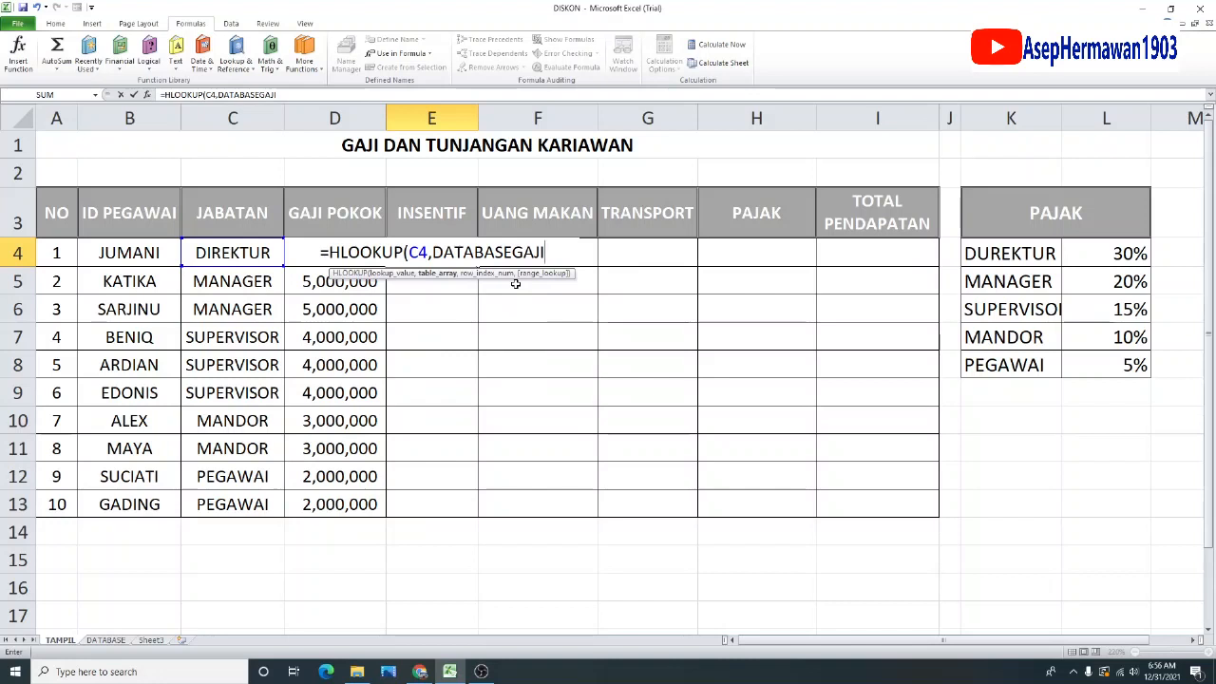
text(,)
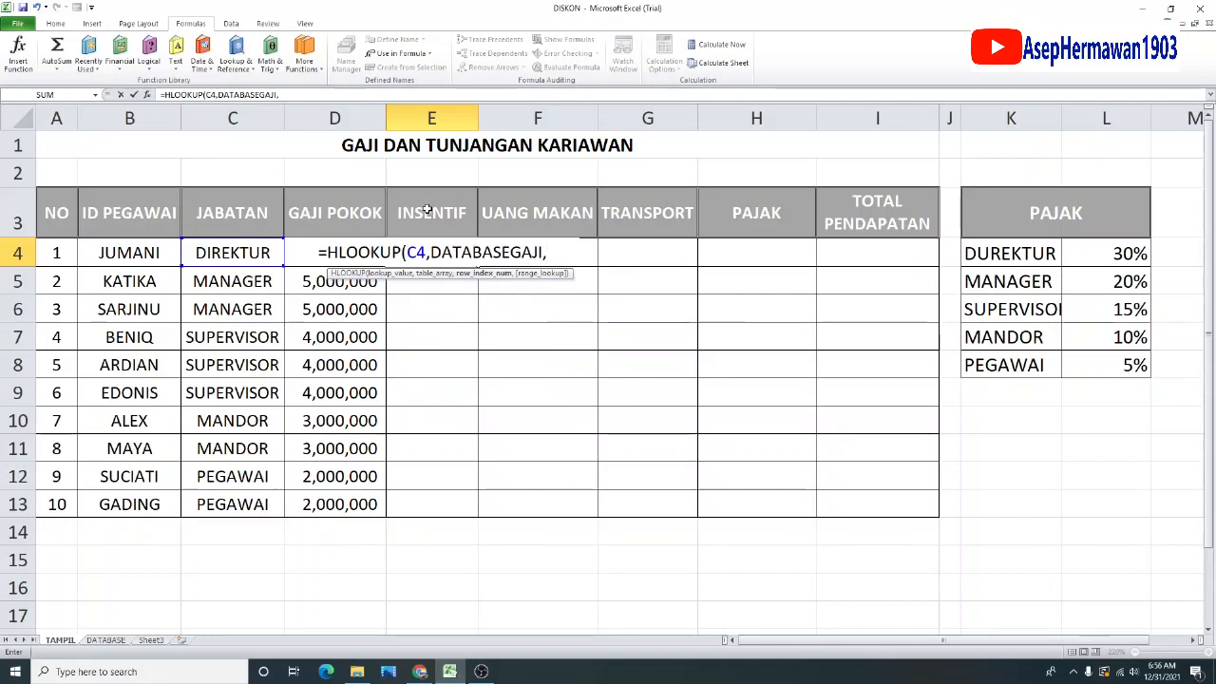
text(3,0))
key(Return)
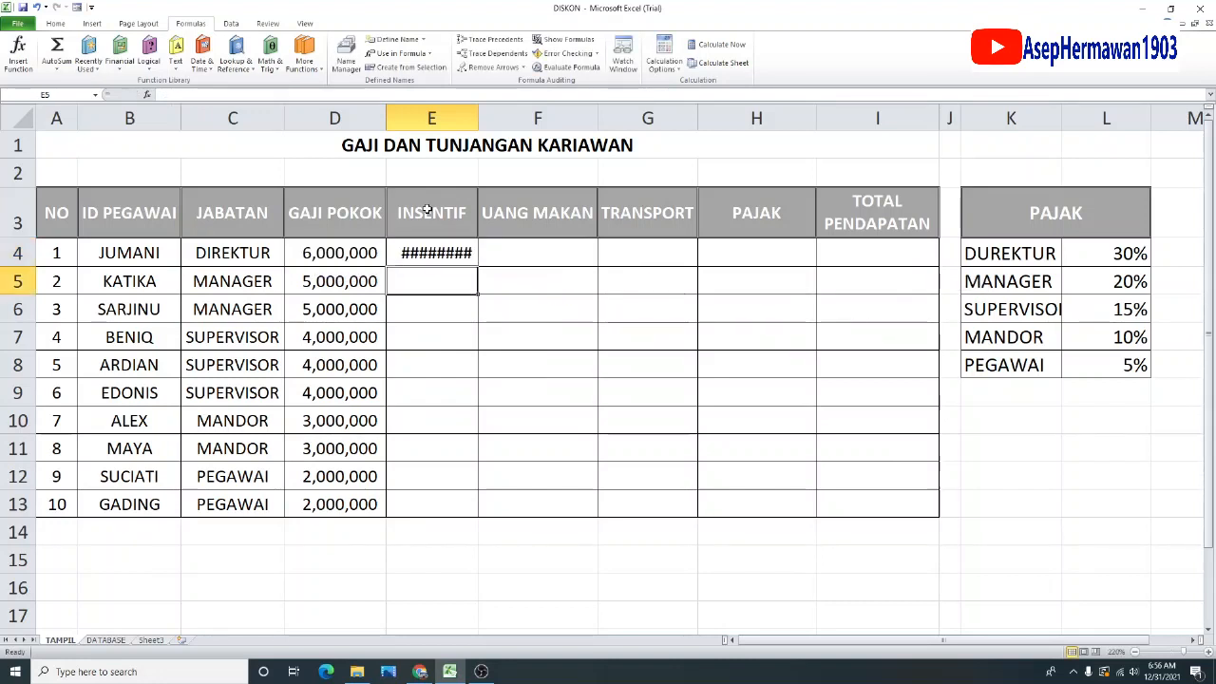
drag(480, 118, 503, 120)
click(504, 120)
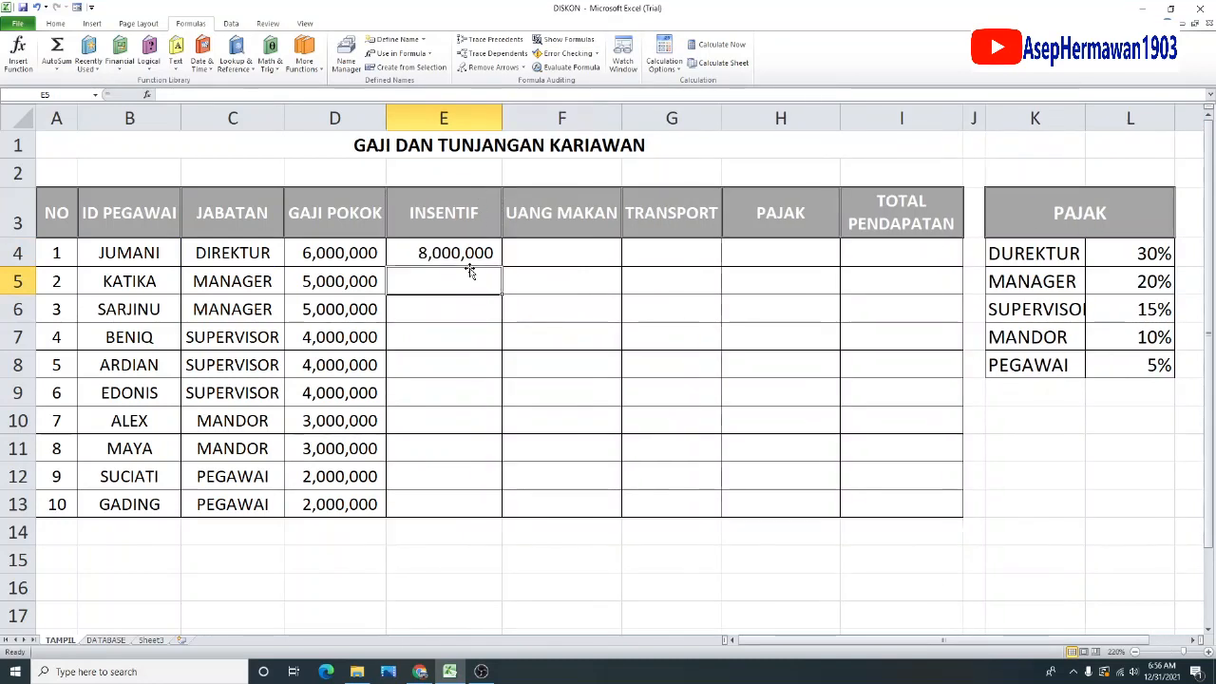
Review the INSENTIF row for all positions on the DATABASE sheet and return to the TAMPIL sheet.
click(106, 640)
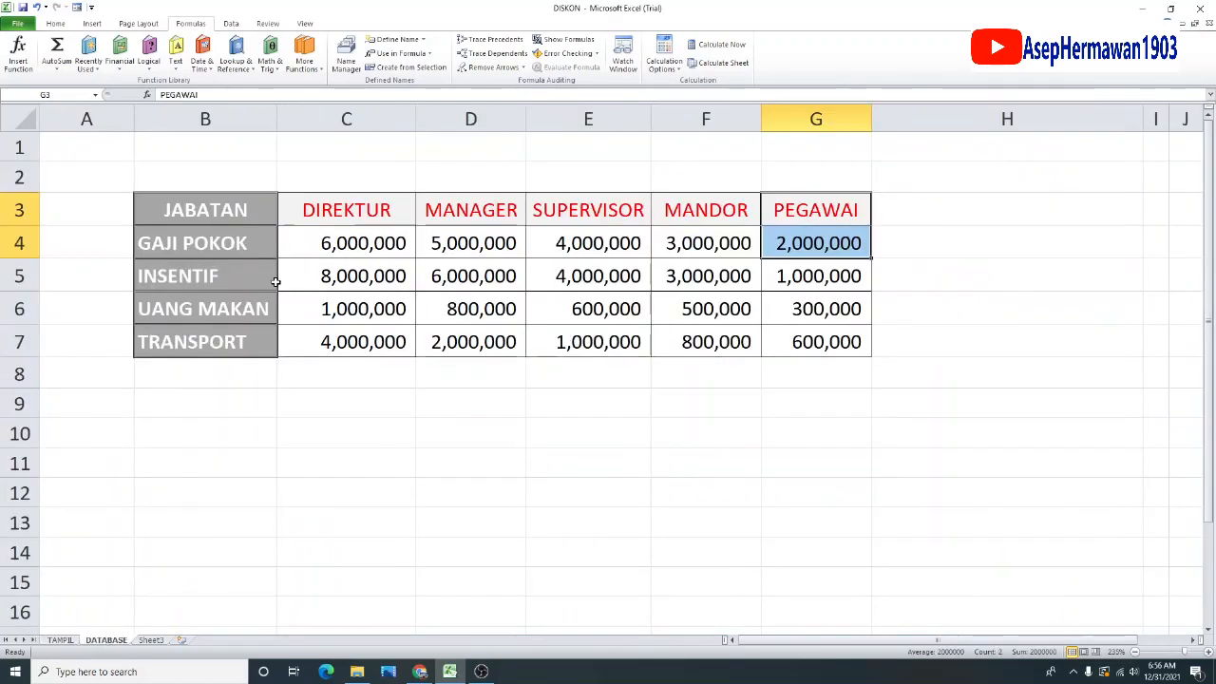
drag(193, 275, 789, 269)
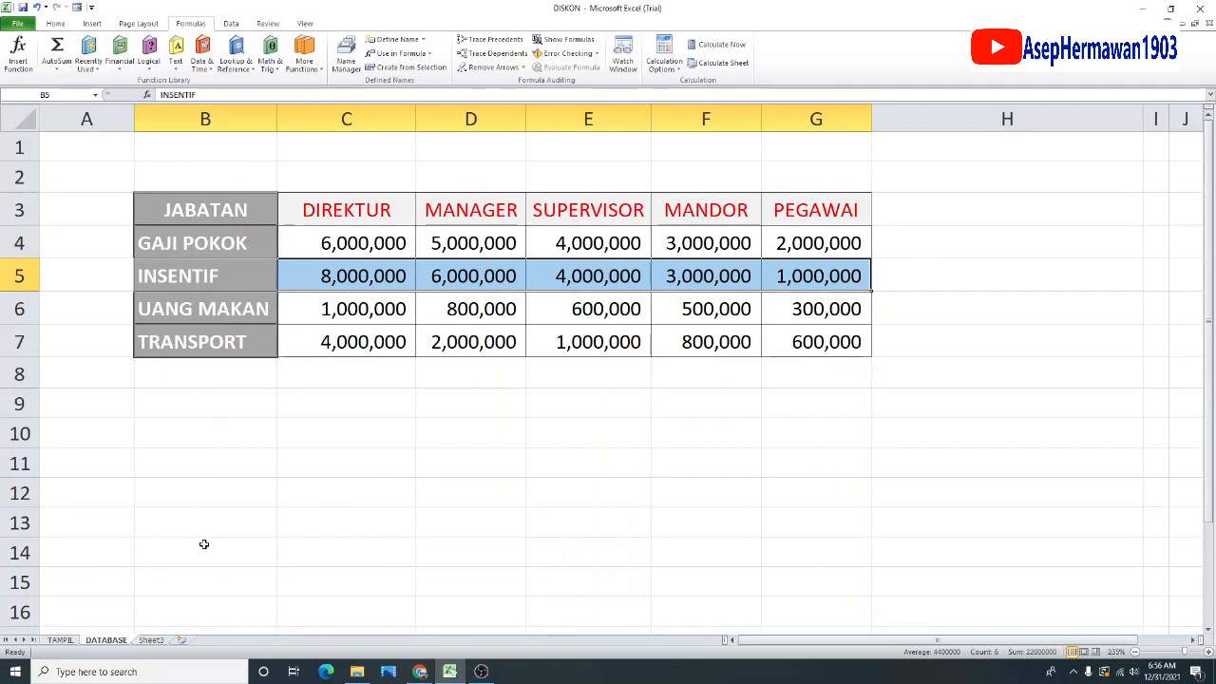
click(61, 641)
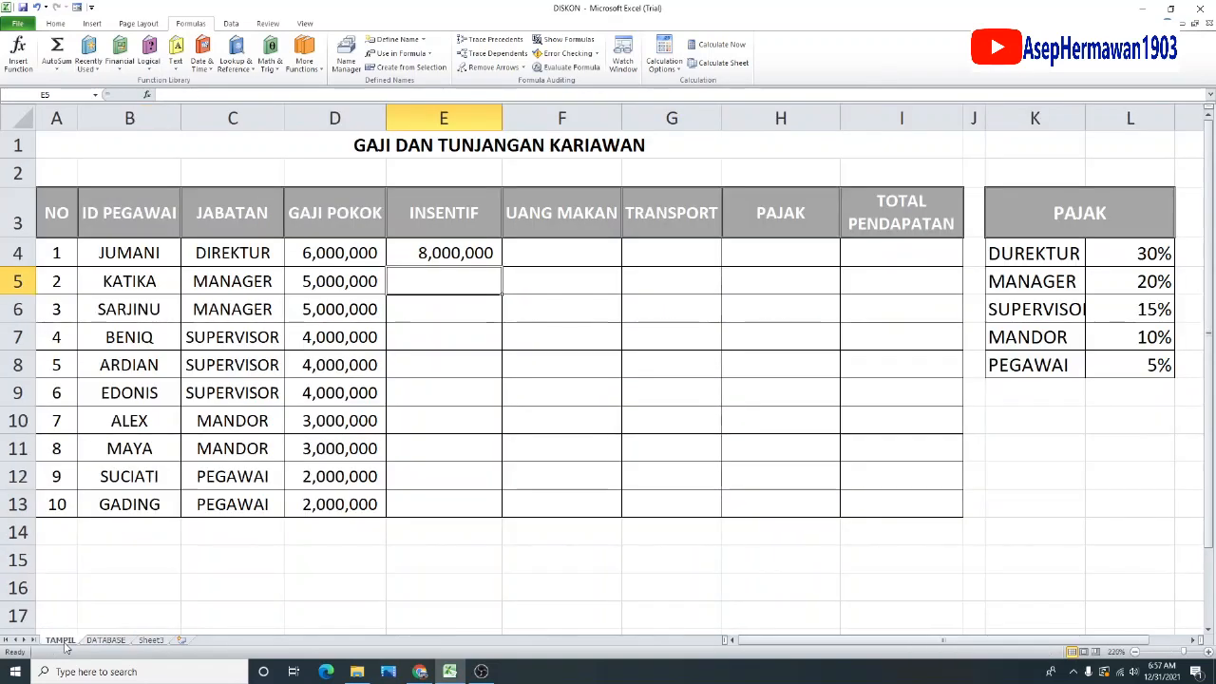
Fill the INSENTIF formula from E4 down to E13.
click(478, 250)
drag(501, 267, 505, 518)
click(480, 364)
drag(474, 254, 466, 506)
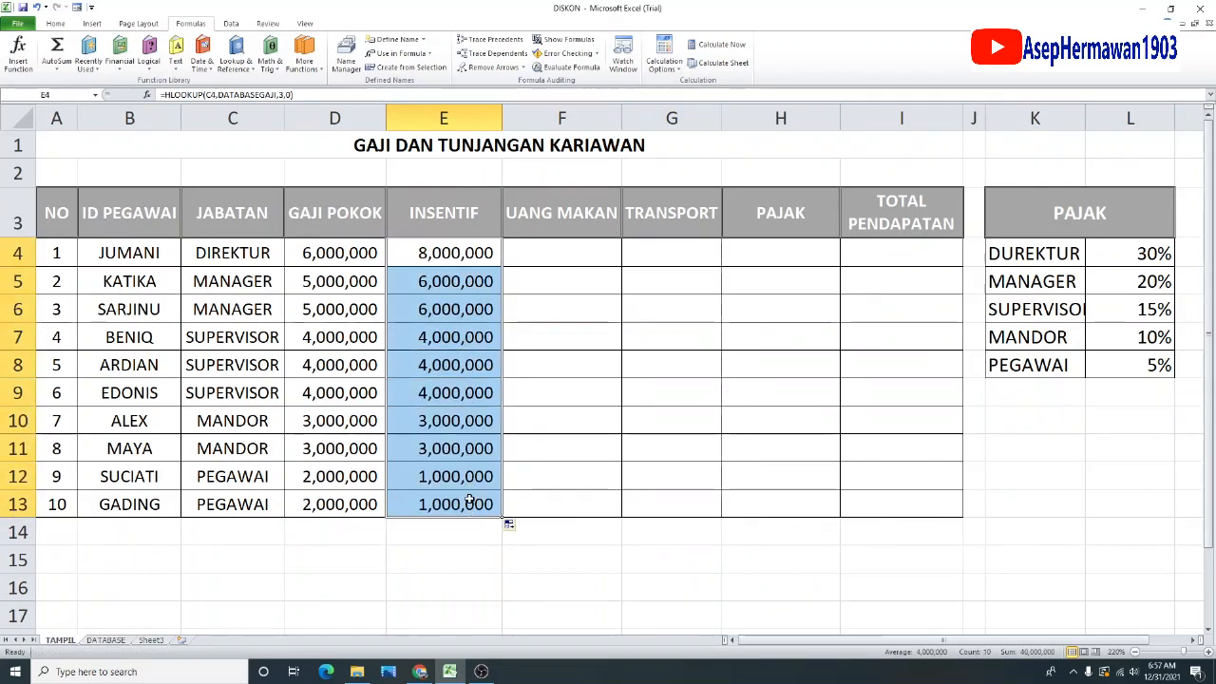
Enter =HLOOKUP(C4,DATABASEGAJI,4,0) in UANG MAKAN cell F4 and fill it down to F13.
click(588, 253)
text(=)
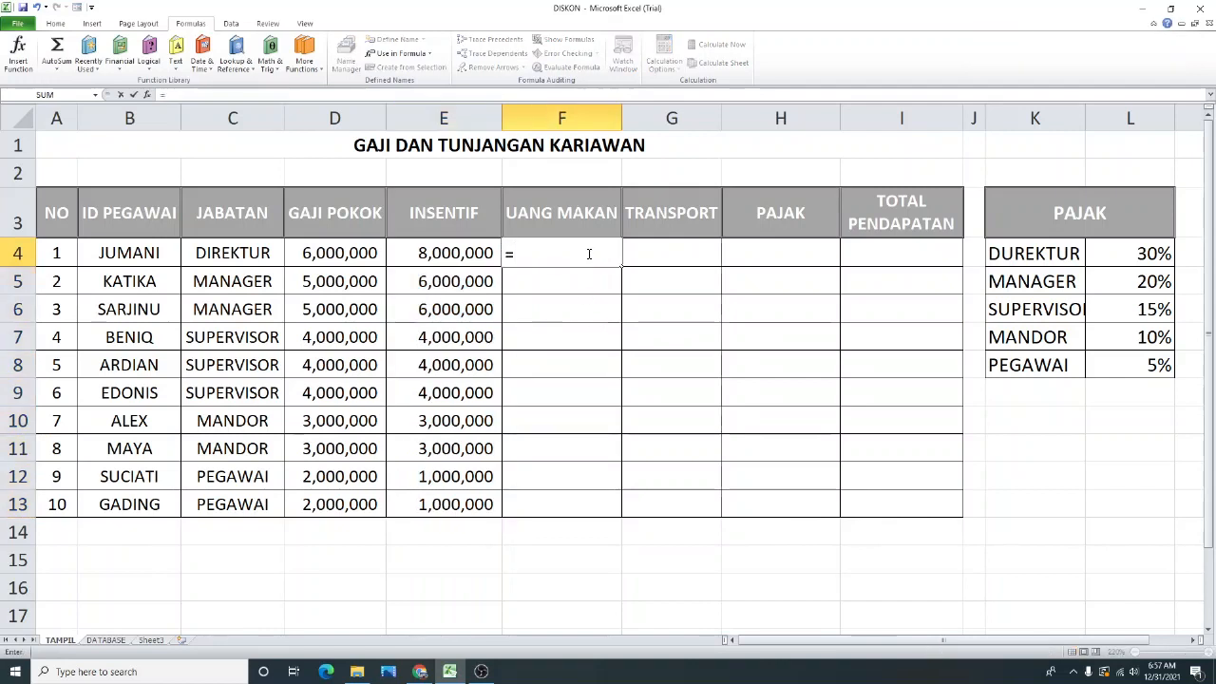
text(HLO)
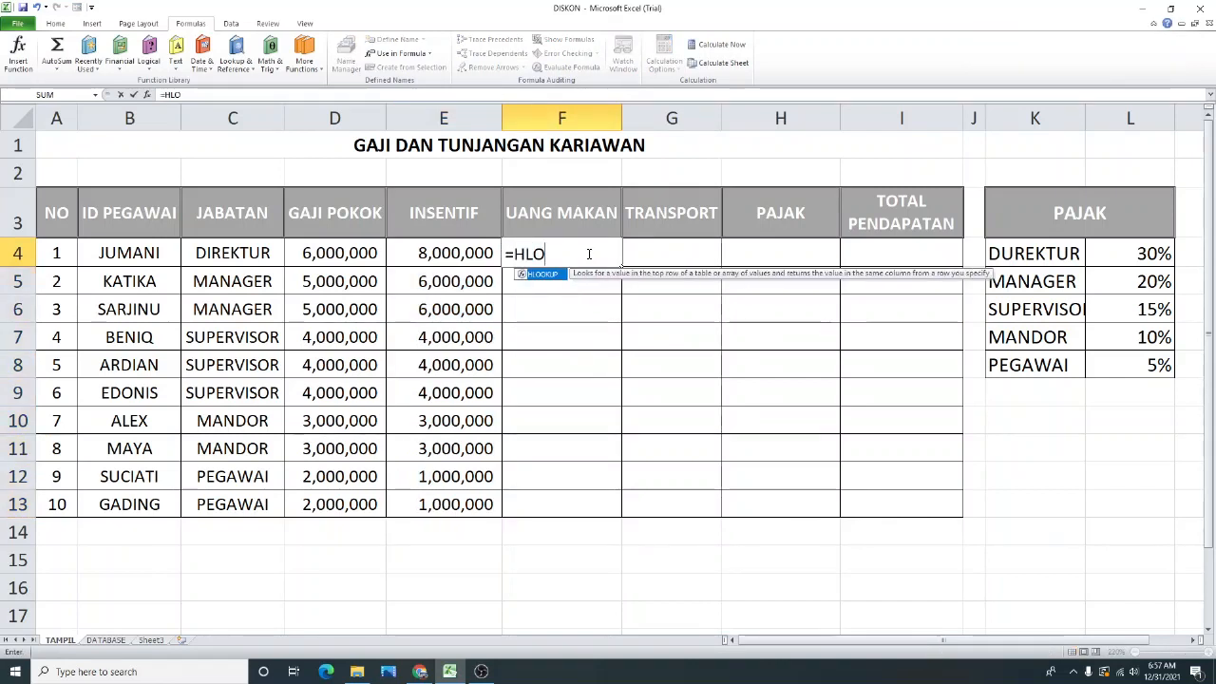
double_click(545, 274)
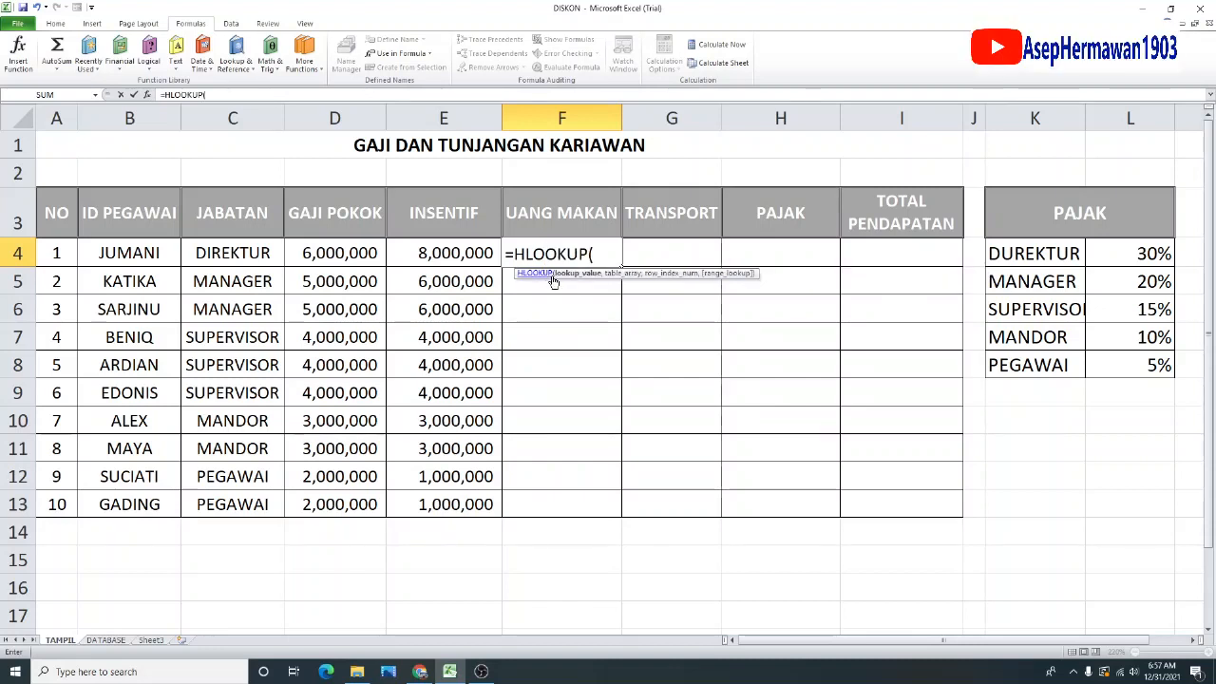
click(241, 255)
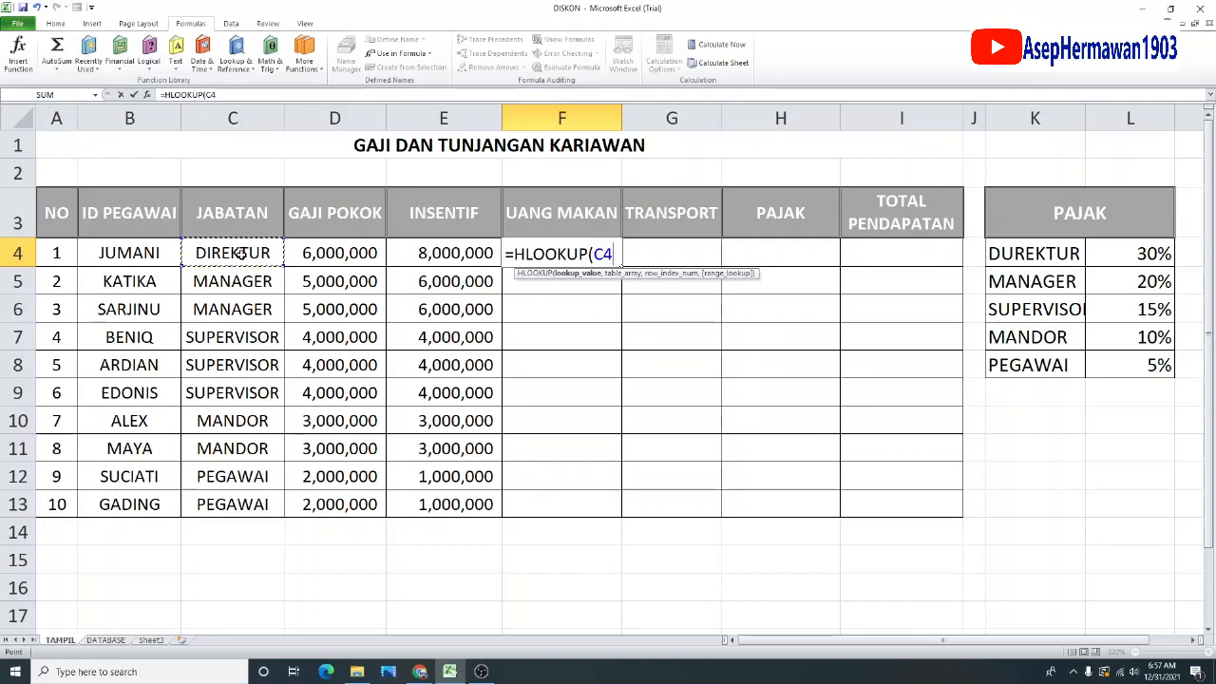
text(,)
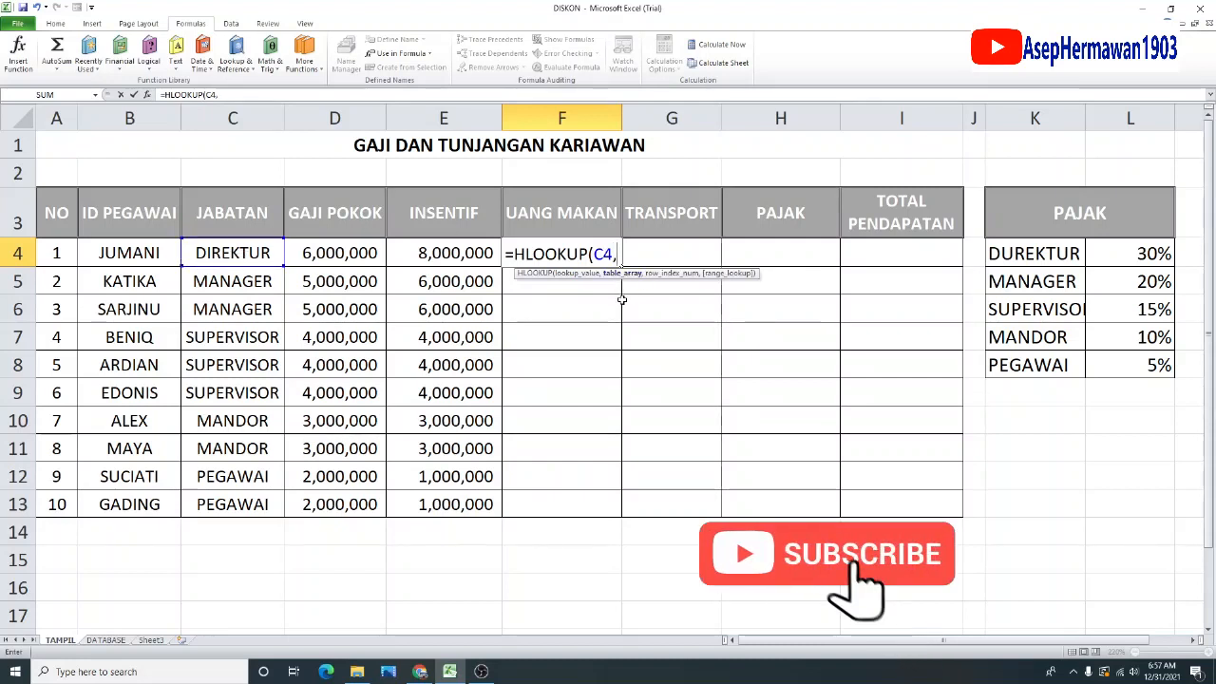
text(D)
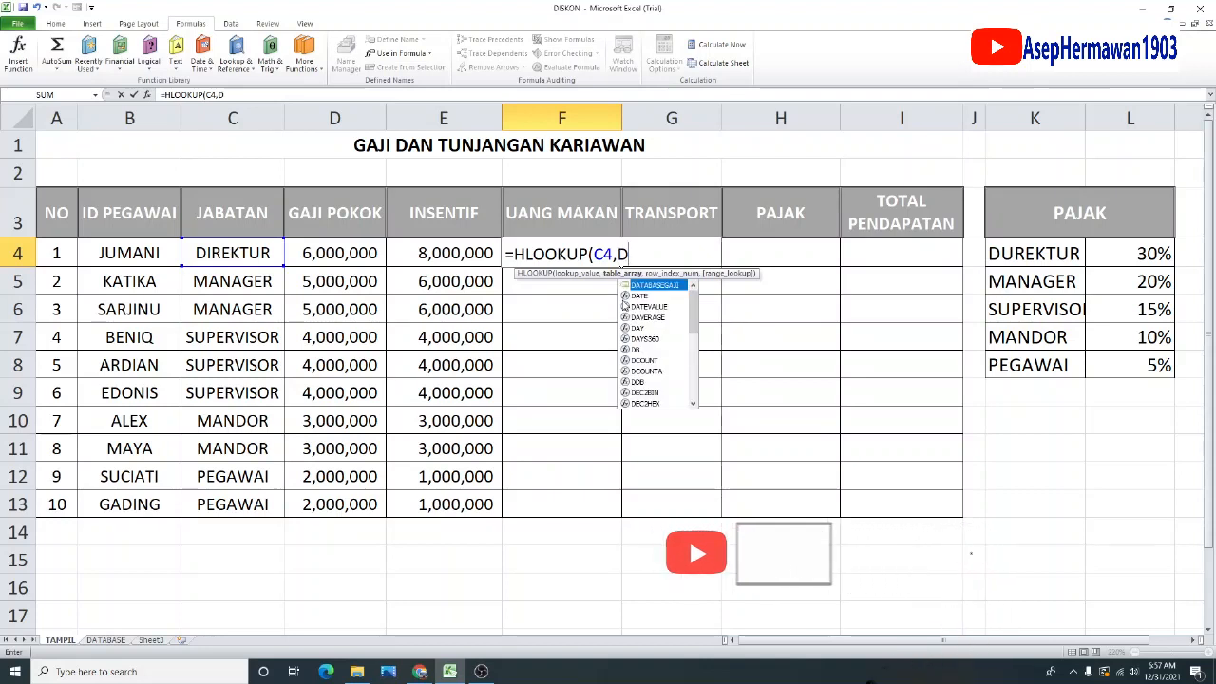
double_click(642, 284)
text(,4)
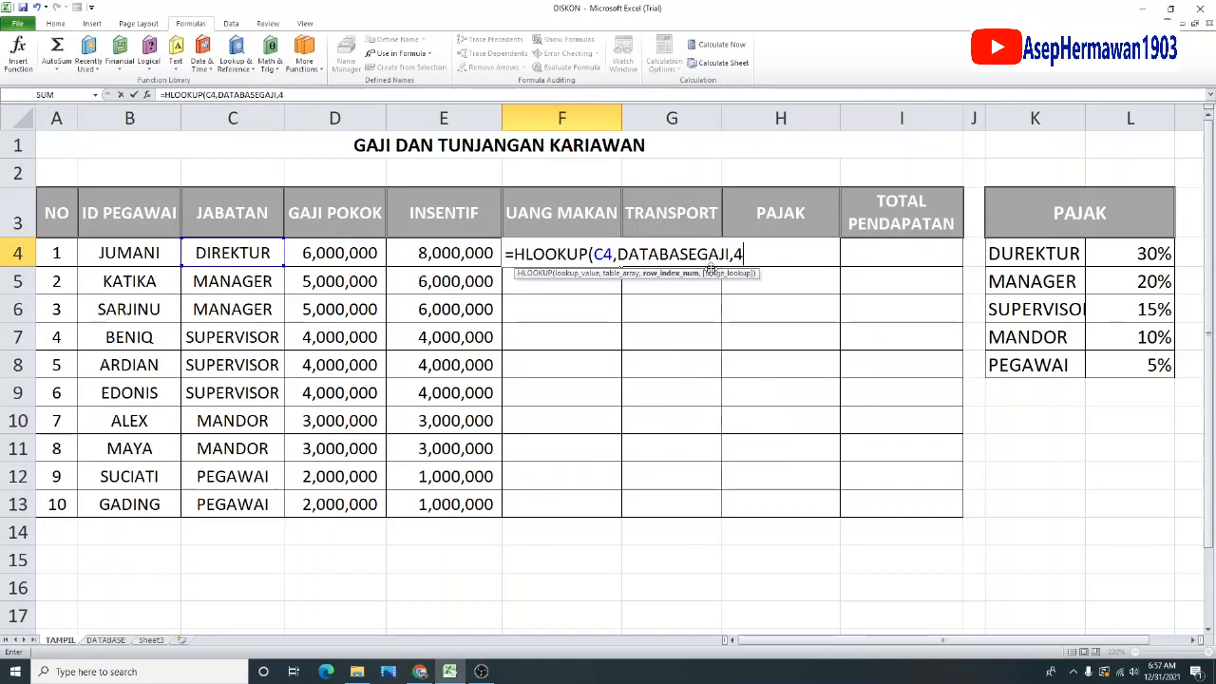
text(,0))
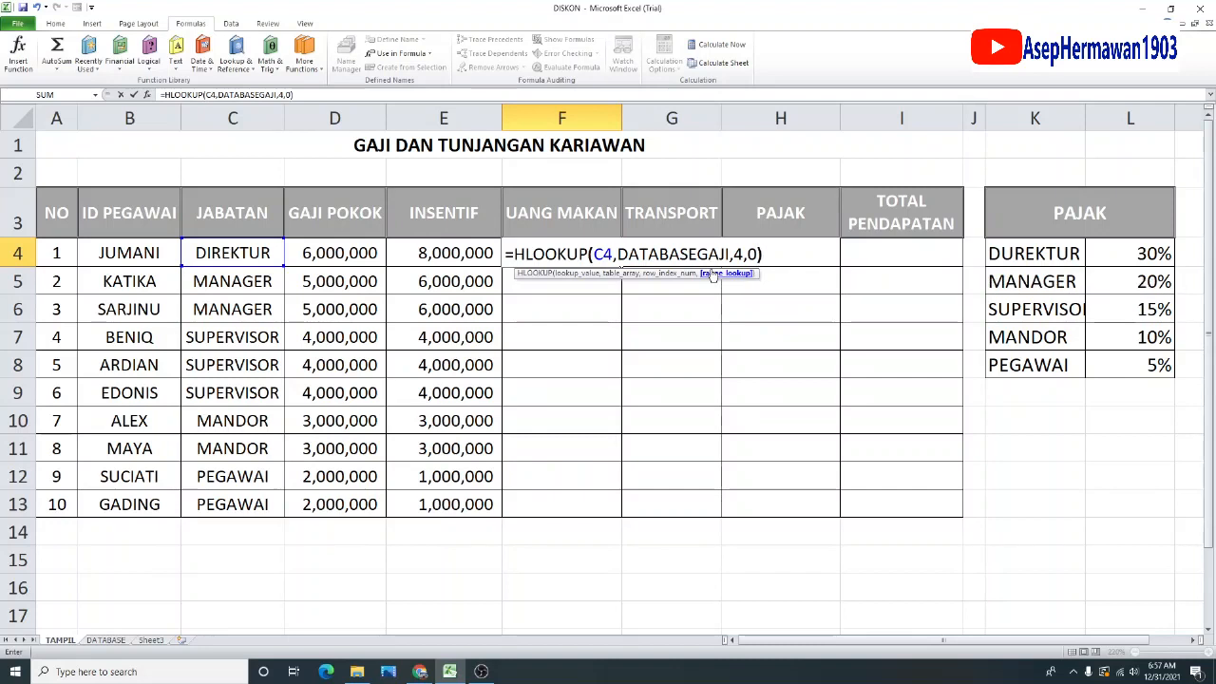
key(Return)
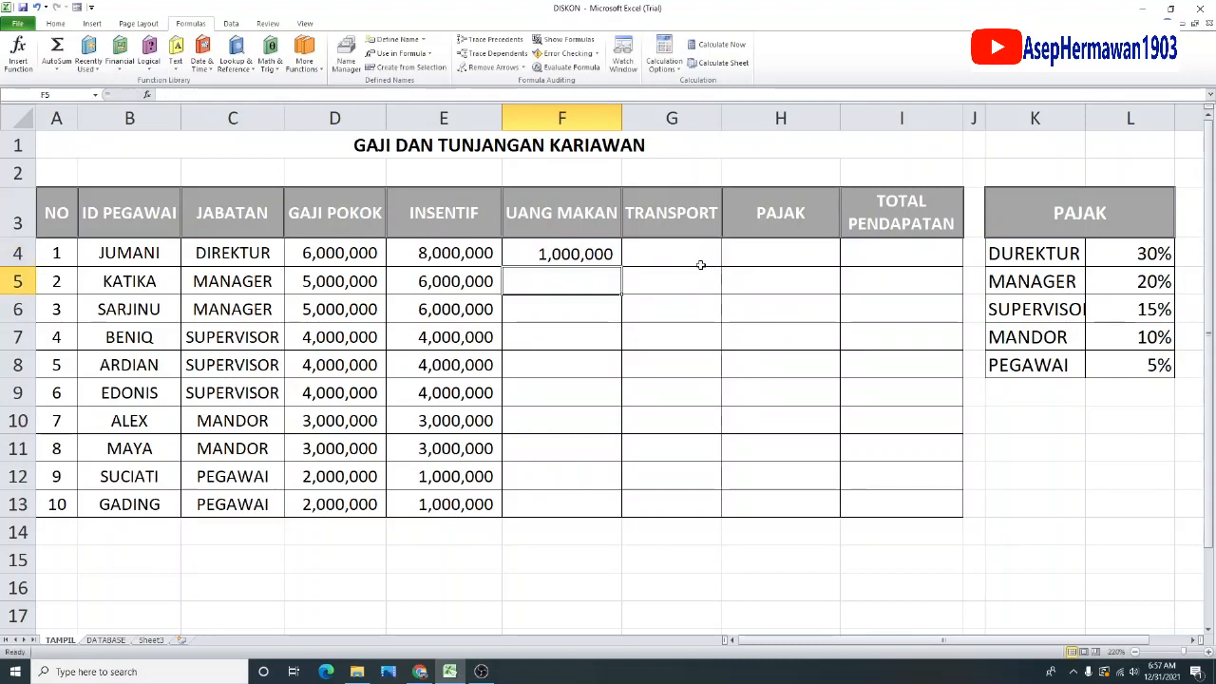
click(606, 261)
drag(621, 267, 624, 518)
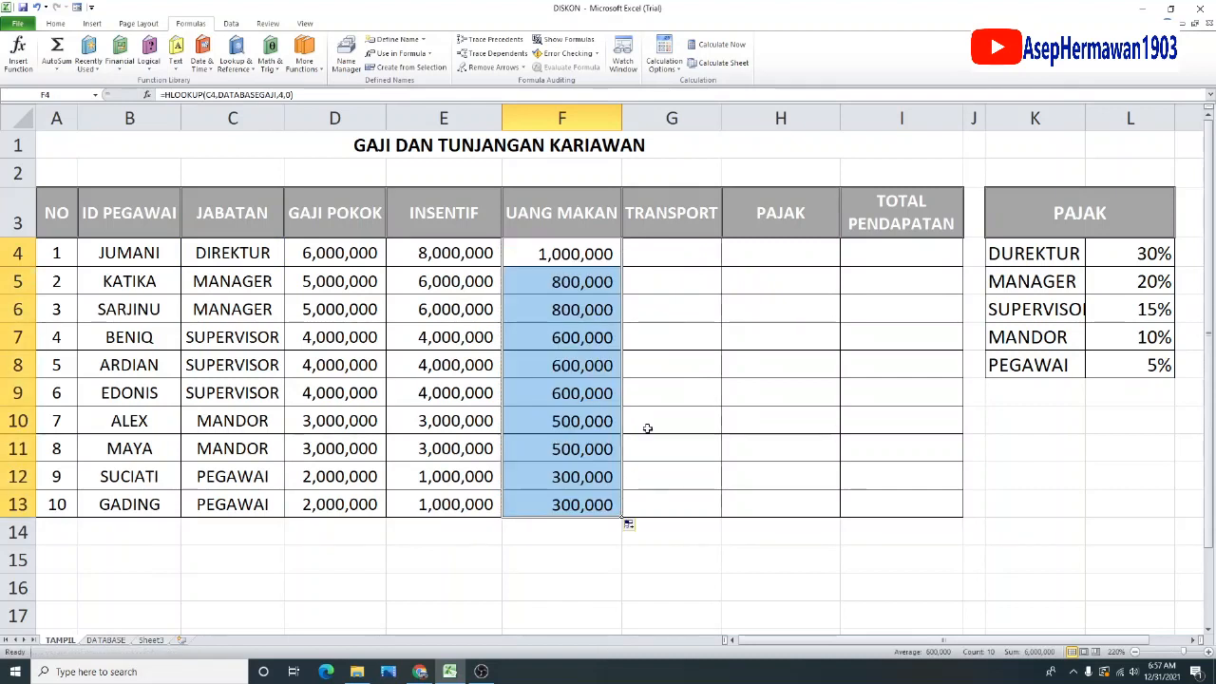
Enter =HLOOKUP(C4,DATABASEGAJI,5,0) in TRANSPORT cell G4.
click(669, 262)
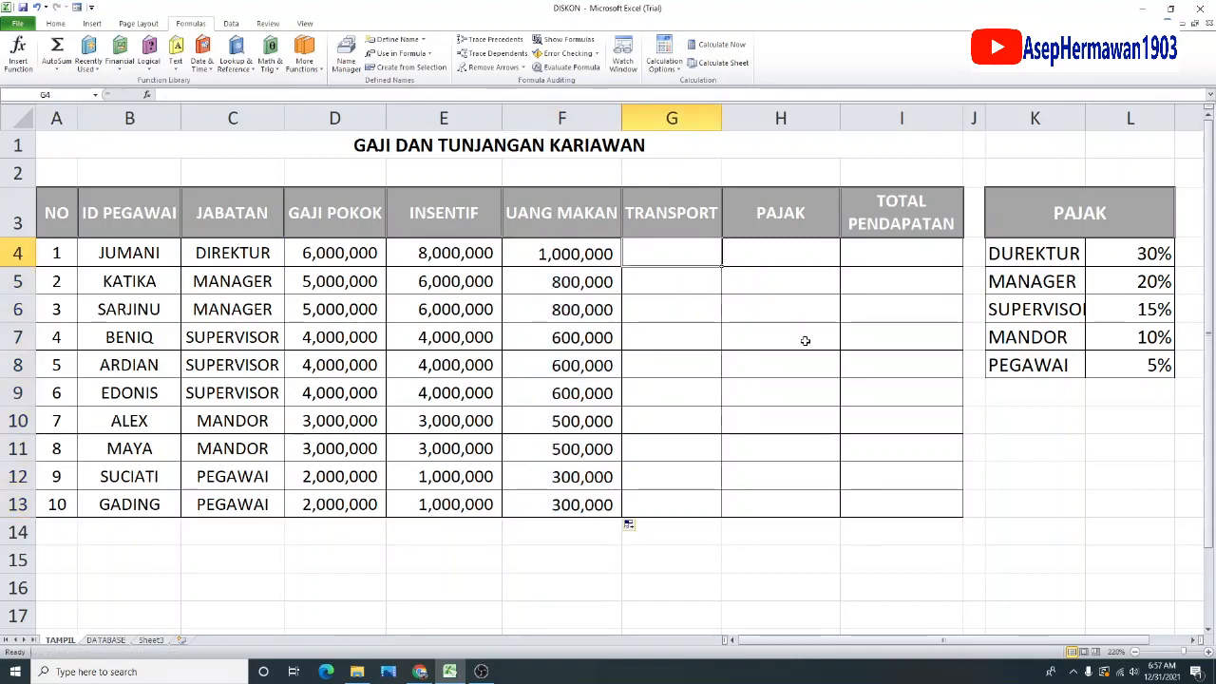
text(=HLO)
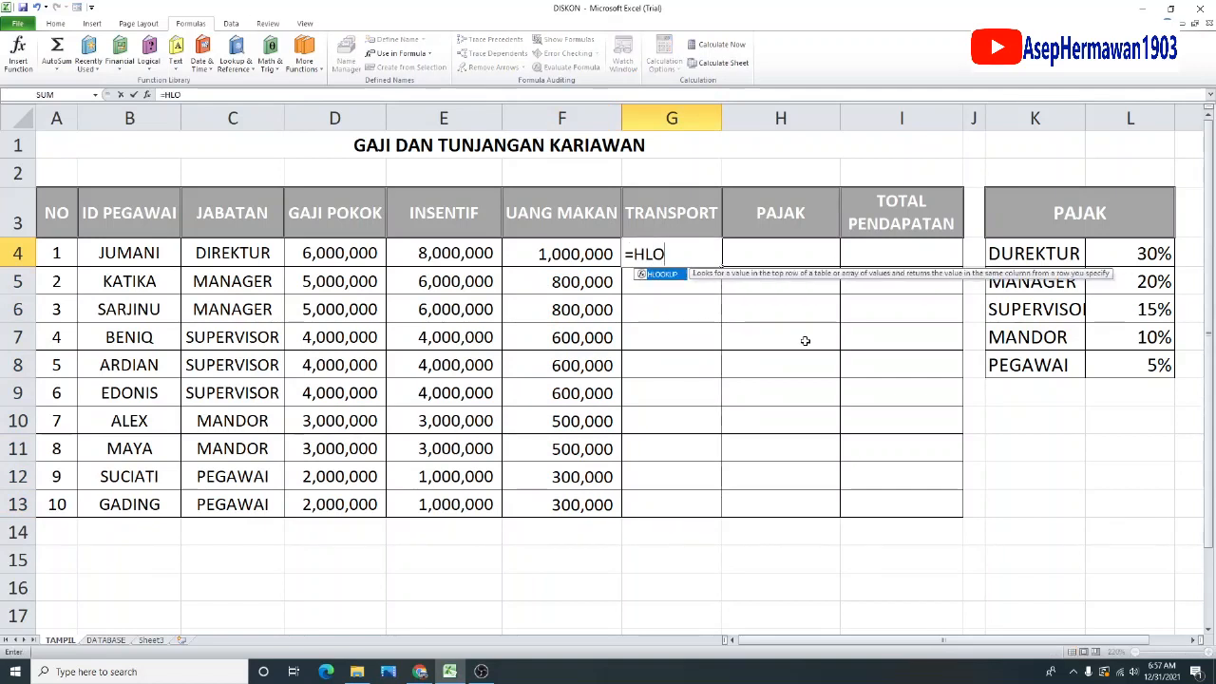
double_click(670, 275)
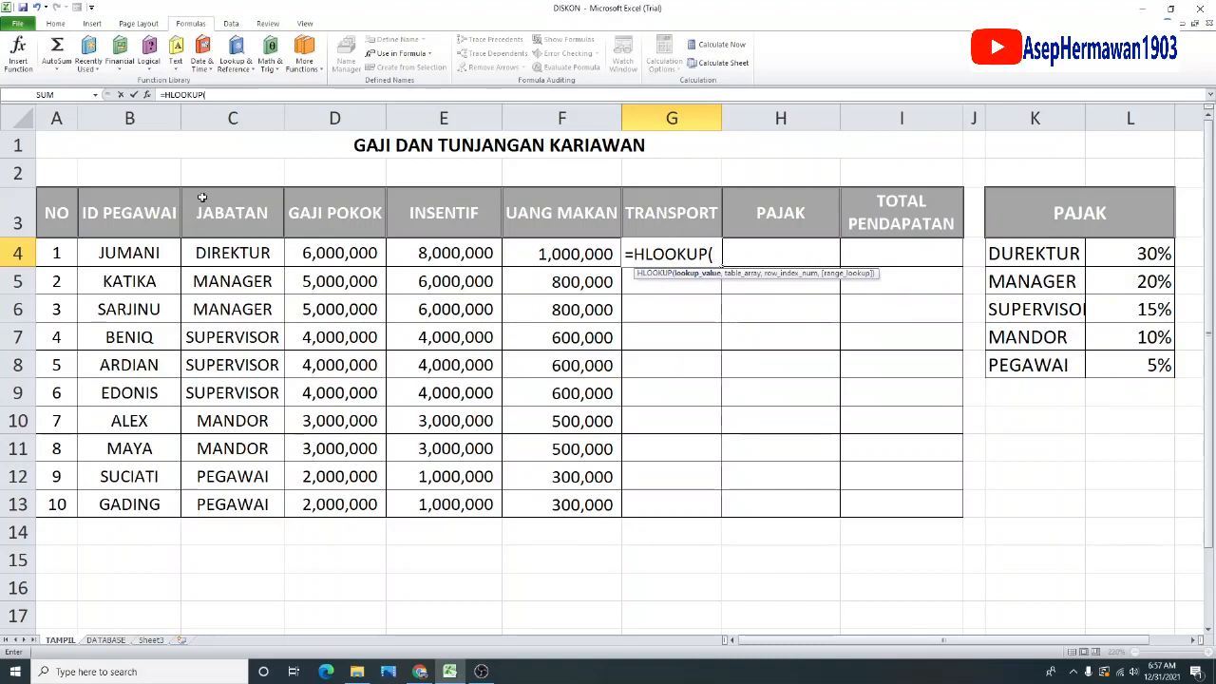
click(223, 257)
text(,)
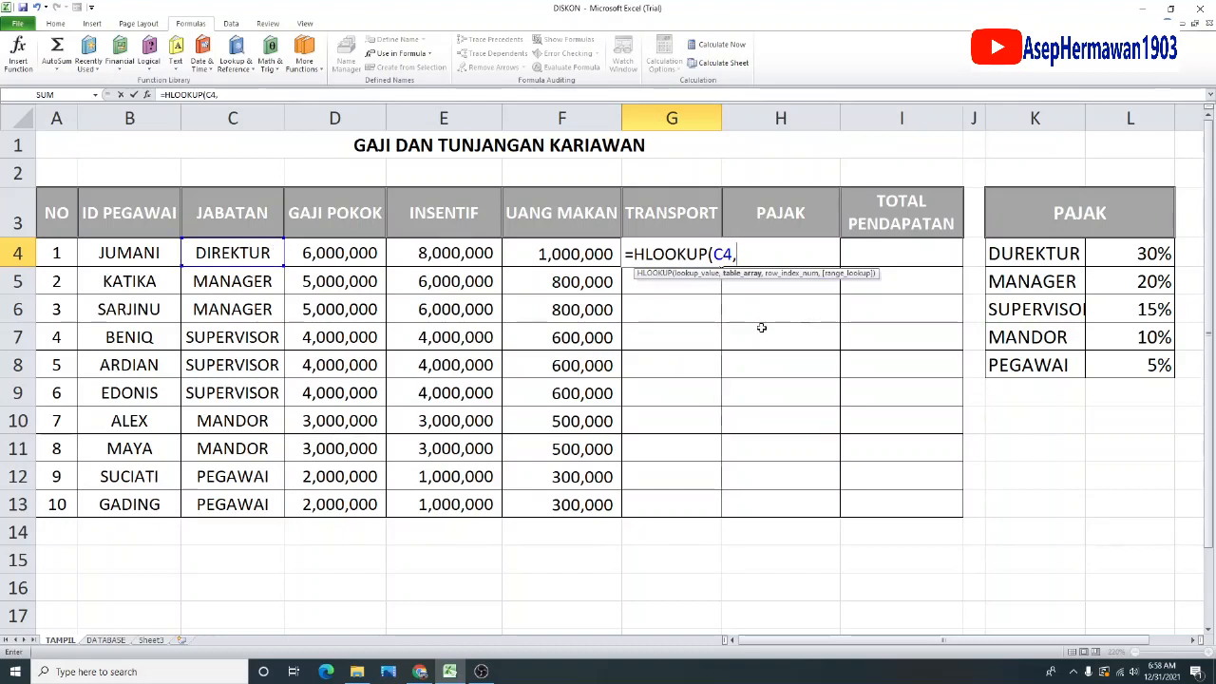
text(DAT)
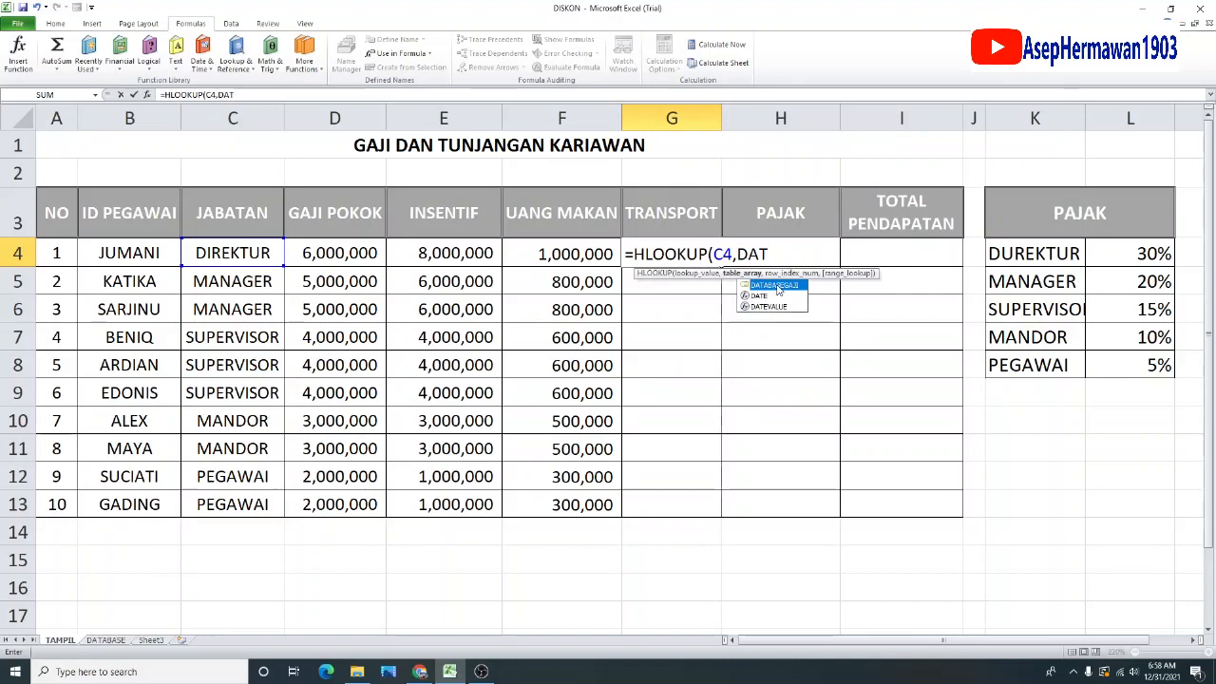
double_click(777, 286)
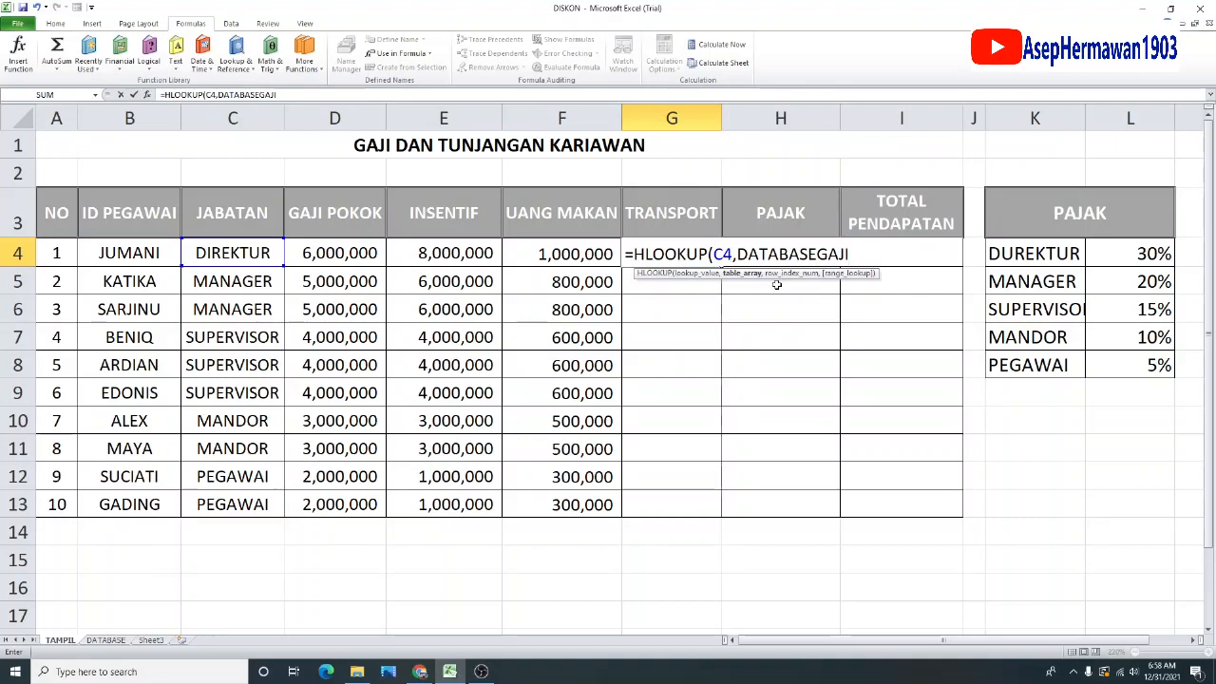
text(,5)
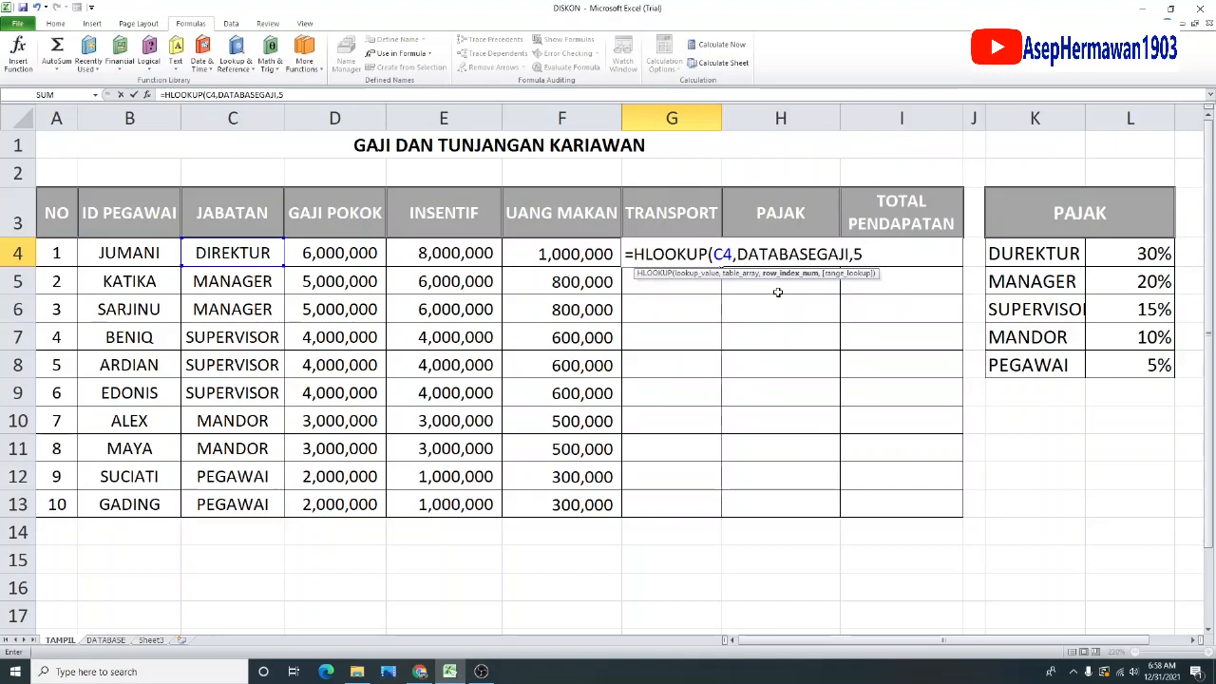
text(,0))
key(Return)
Fill the TRANSPORT formula from G4 down to G13.
click(706, 254)
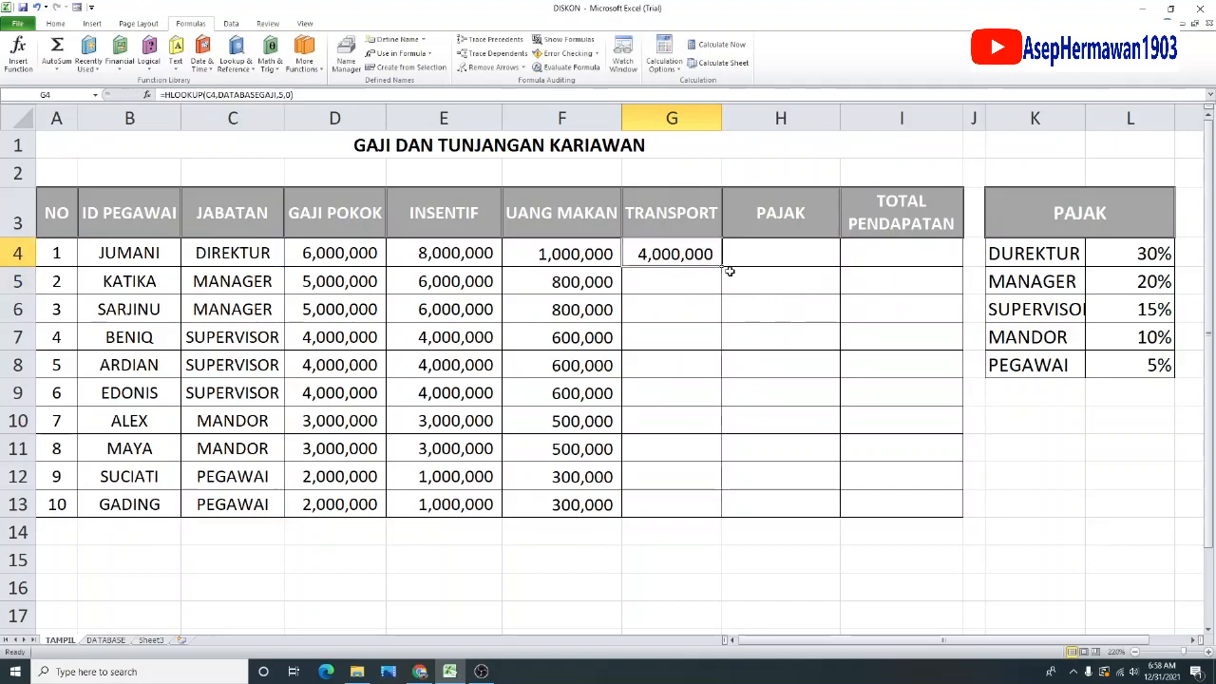
drag(728, 269, 728, 519)
click(698, 317)
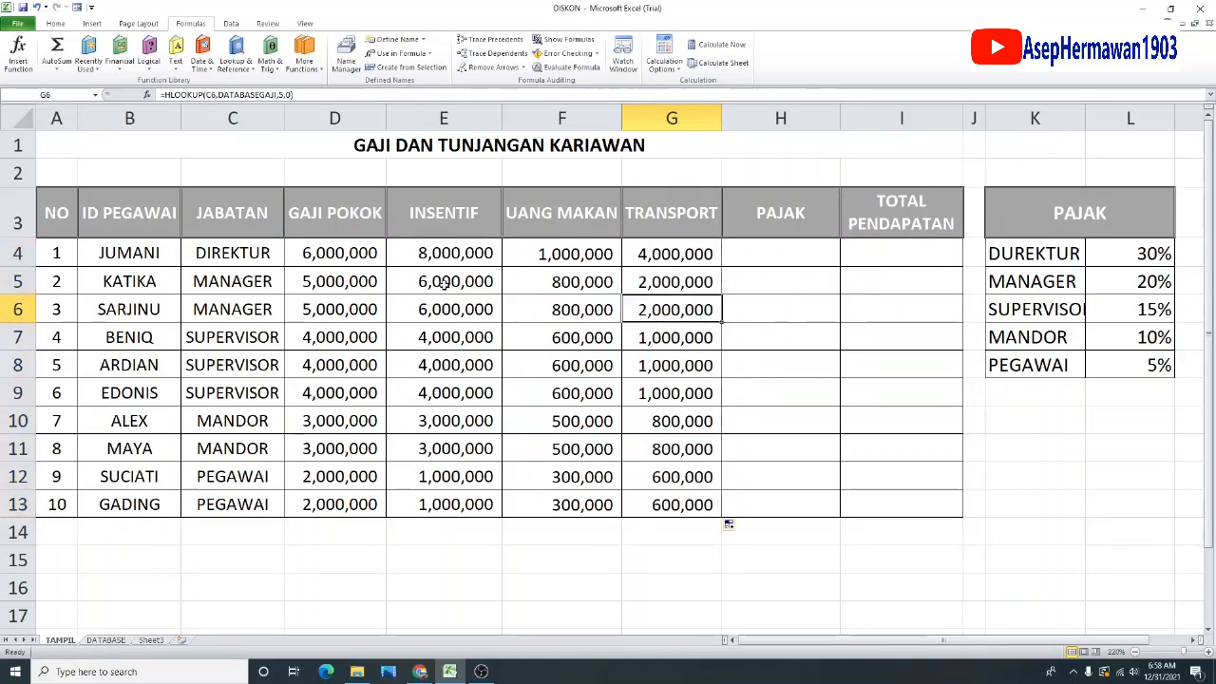
Compare the filled amounts in D4:G13 with the source table B3:G7 on the DATABASE sheet.
drag(360, 249, 675, 492)
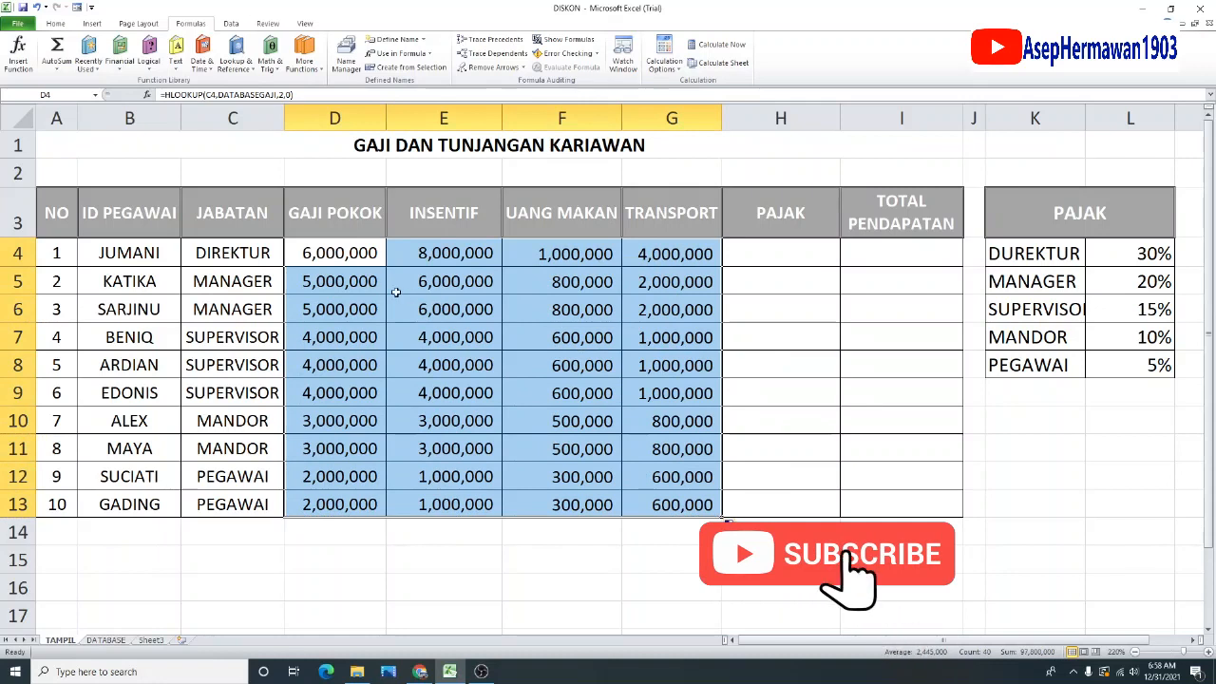
click(108, 640)
drag(271, 217, 823, 344)
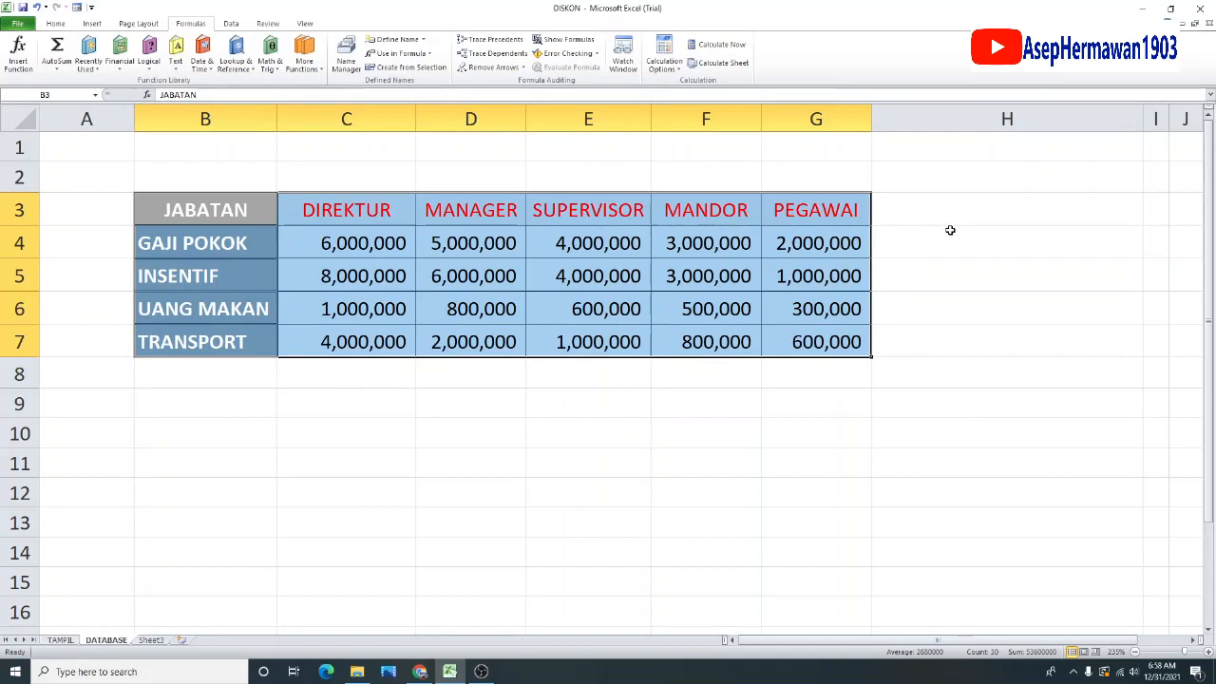
click(62, 640)
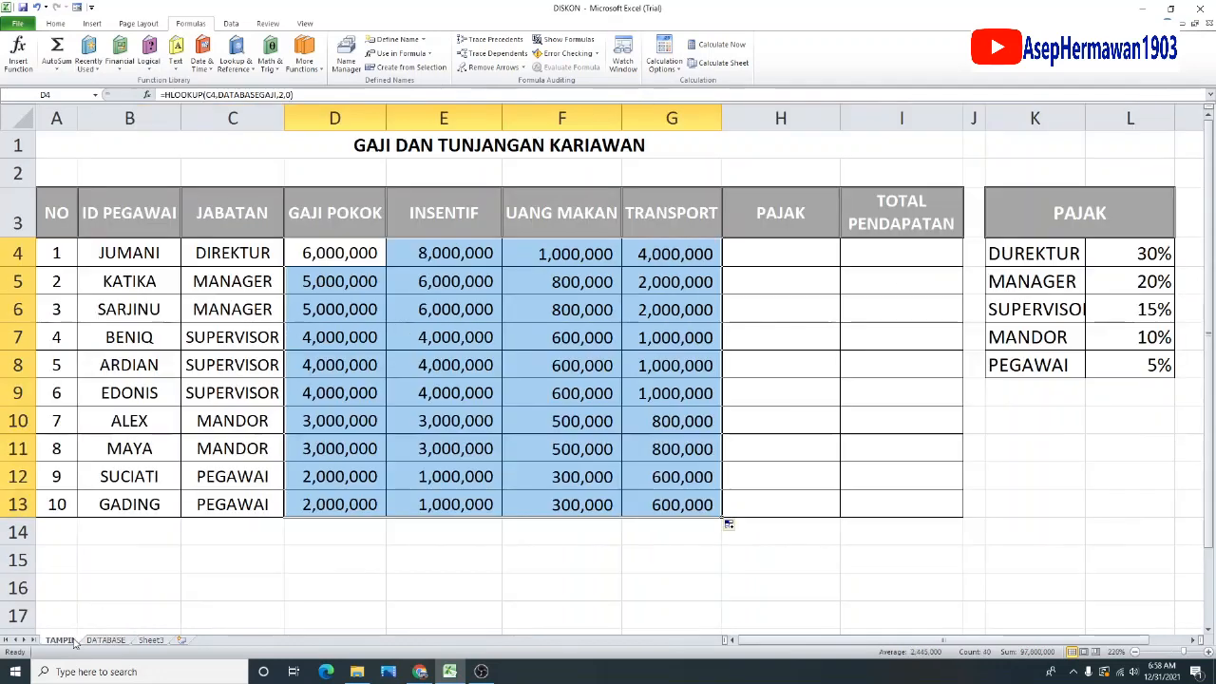
click(676, 280)
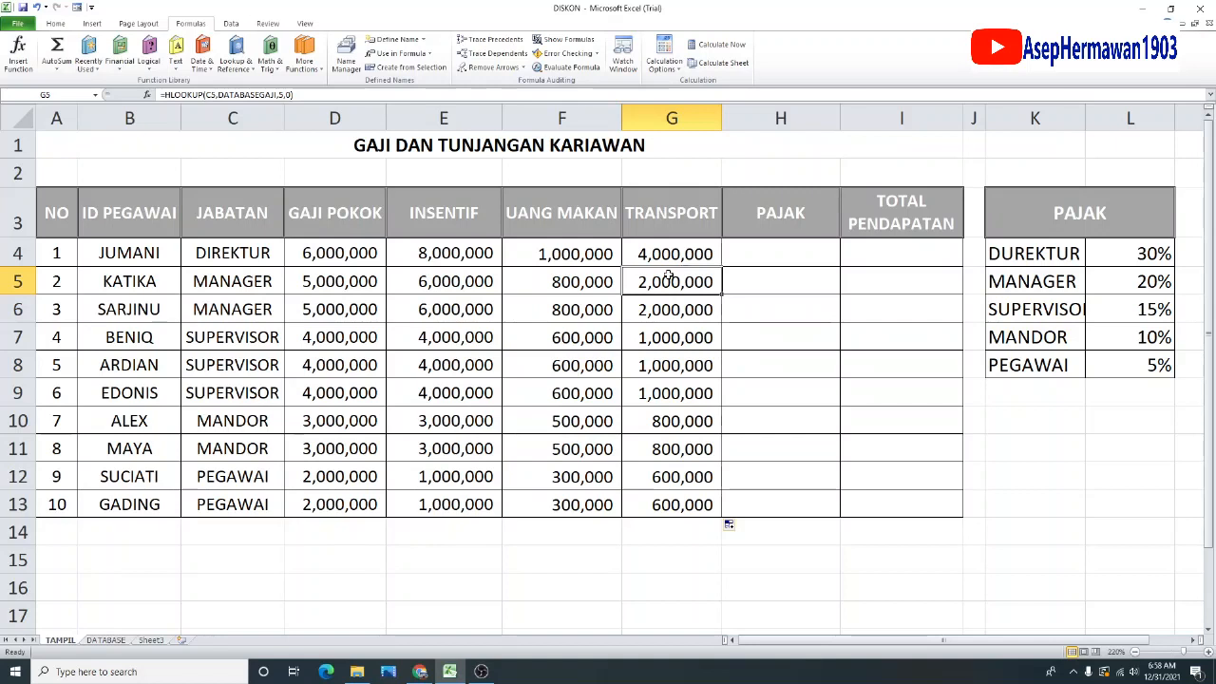
Examine the JABATAN column and the PAJAK table's rates for the director, manager and supervisor positions.
drag(262, 255, 281, 485)
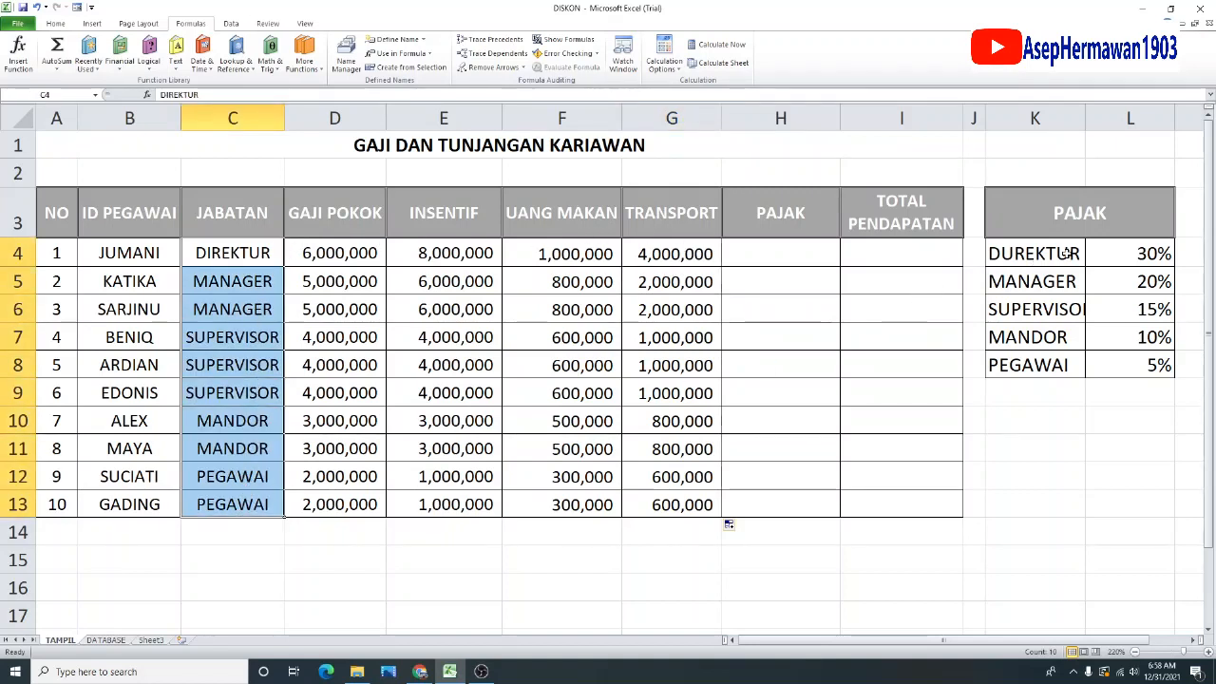
drag(1043, 225, 1115, 355)
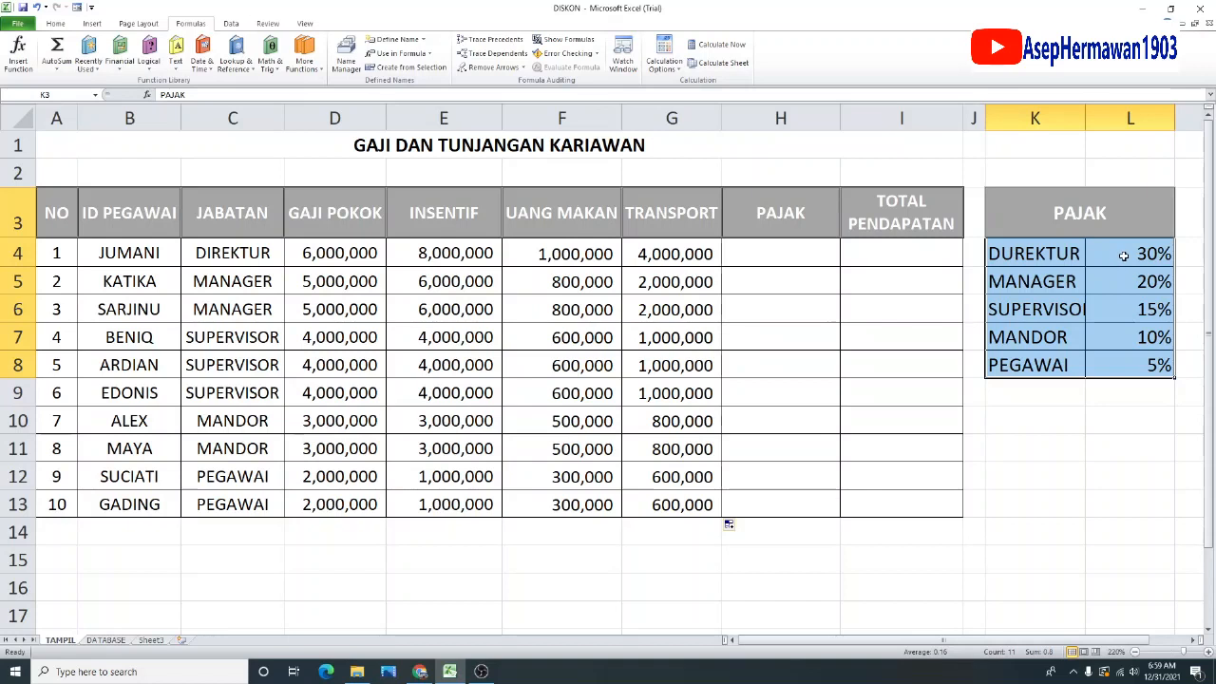
click(1042, 252)
drag(1071, 258, 1121, 275)
drag(1058, 315, 1097, 317)
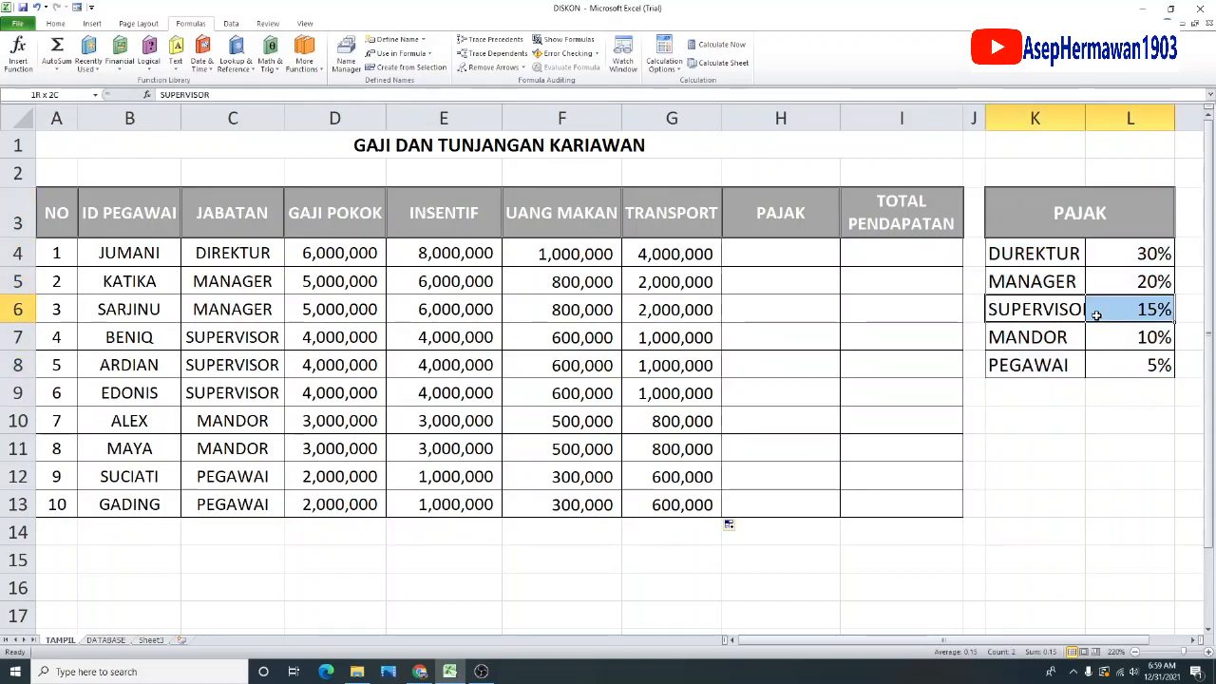
Widen column K slightly so the SUPERVISOR label in the PAJAK table fits.
drag(1083, 116, 1094, 116)
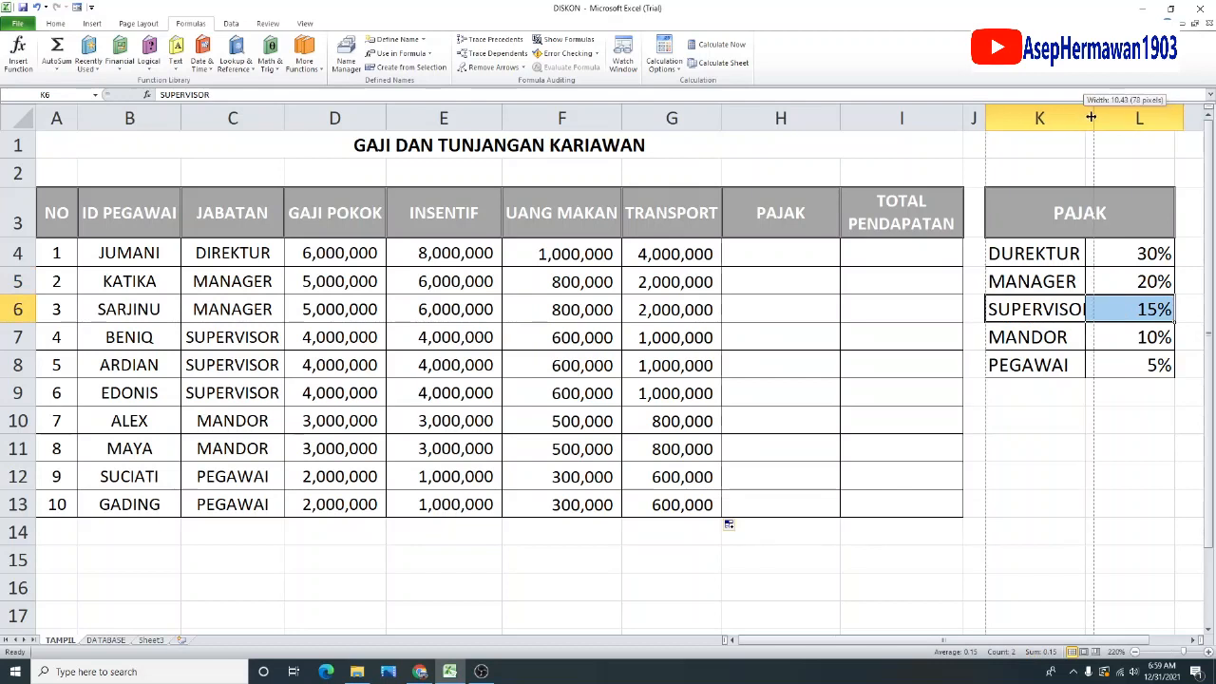
click(1086, 387)
Examine the MANDOR and PEGAWAI tax rates and the empty PAJAK and TOTAL PENDAPATAN columns.
click(1036, 339)
drag(1035, 339, 1124, 340)
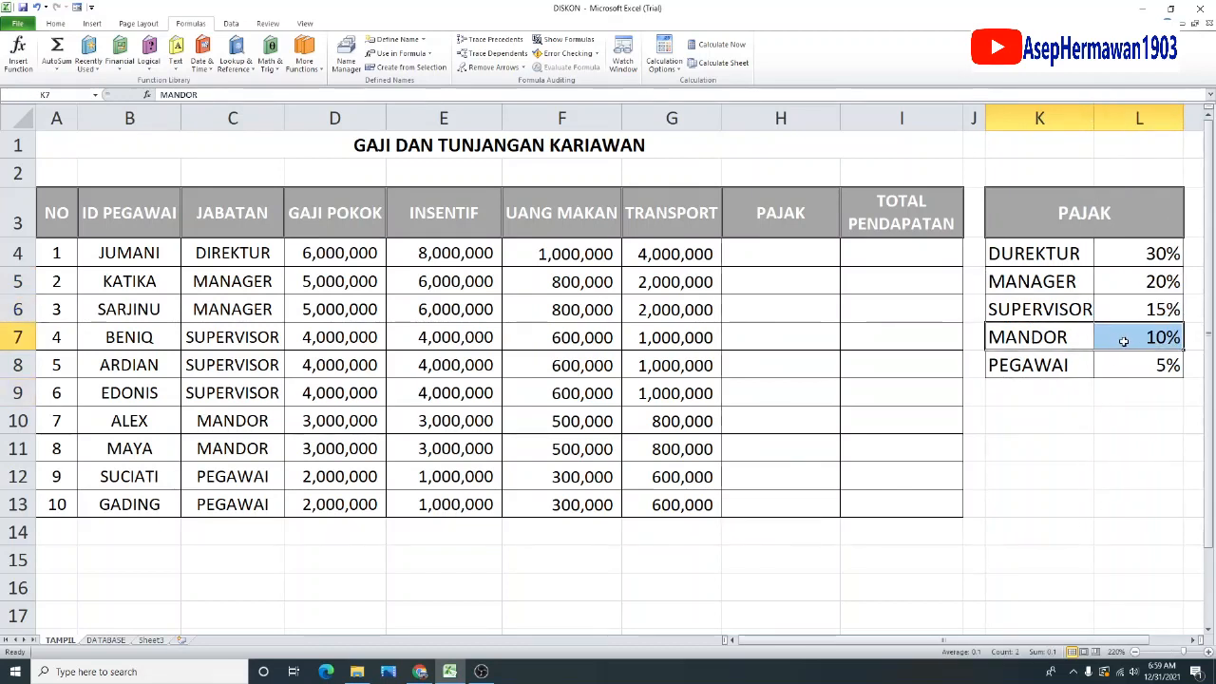
drag(1061, 364, 1139, 365)
click(1124, 391)
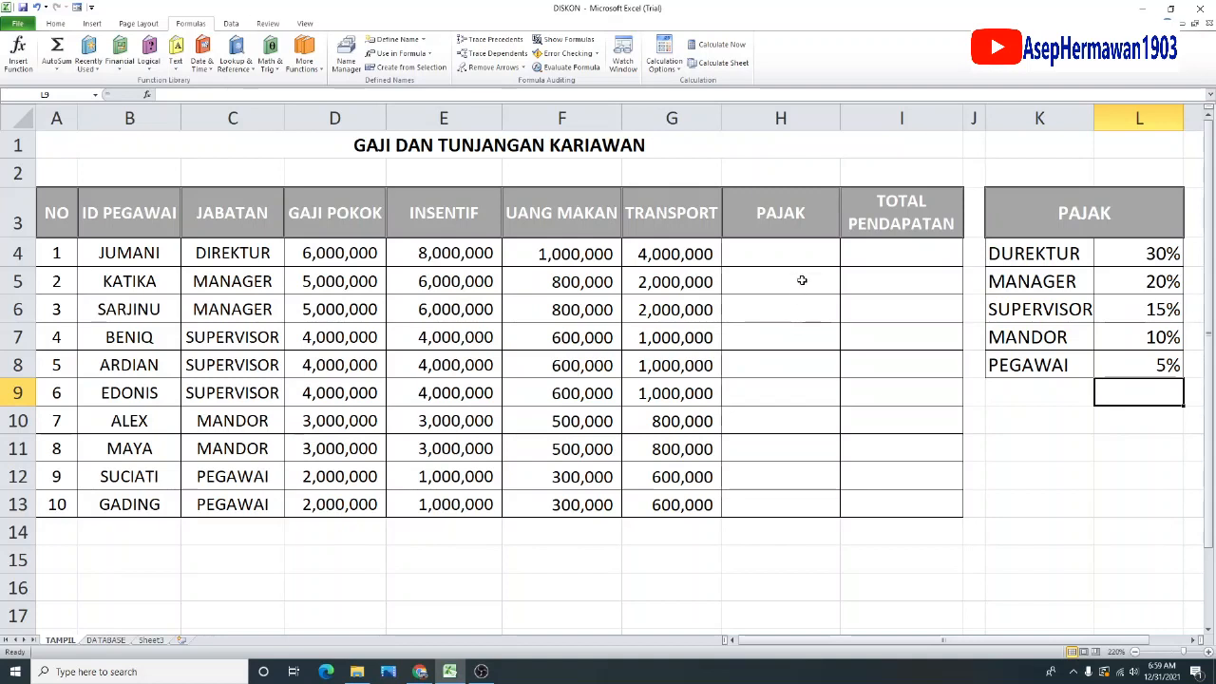
drag(803, 252, 795, 505)
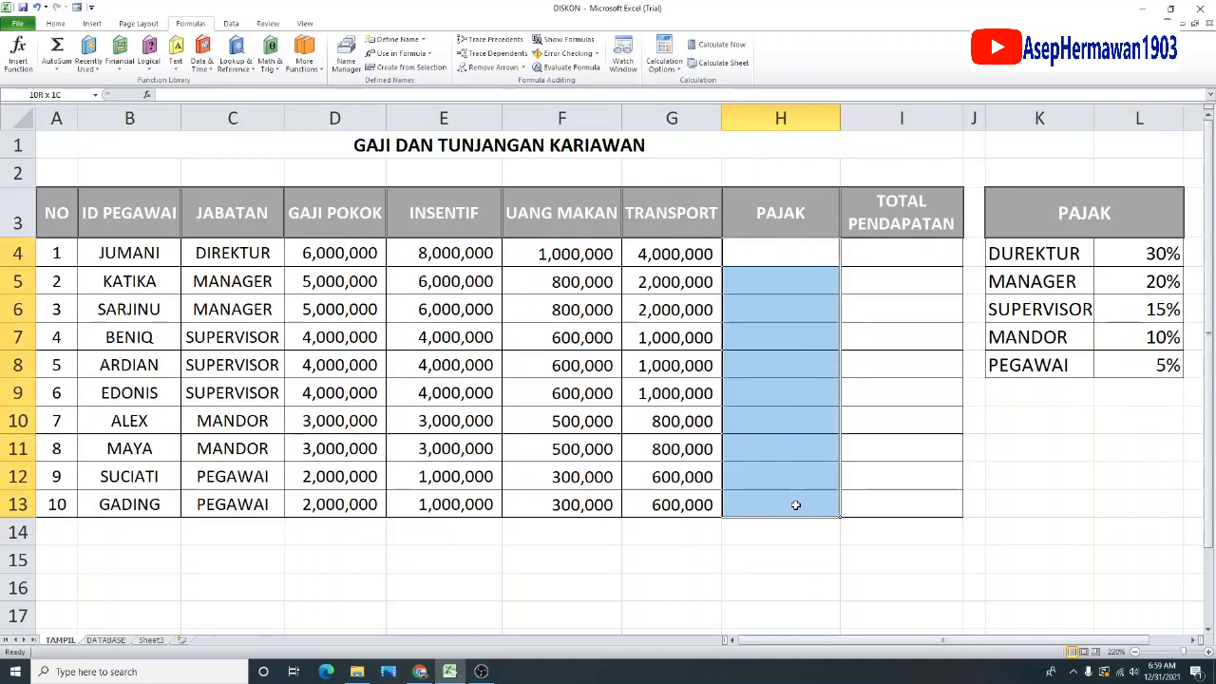
drag(923, 247, 927, 505)
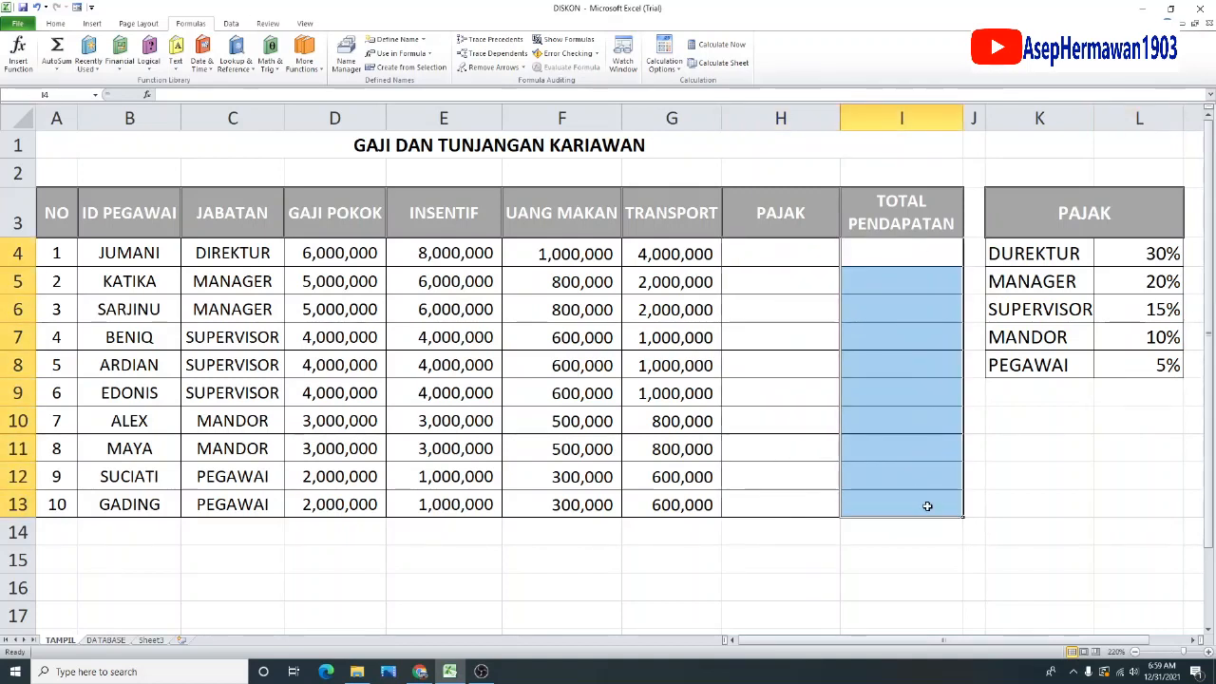
Start an IF formula in the first PAJAK cell, H4, returning "30%" when C4 equals "DIREKTUR".
click(787, 246)
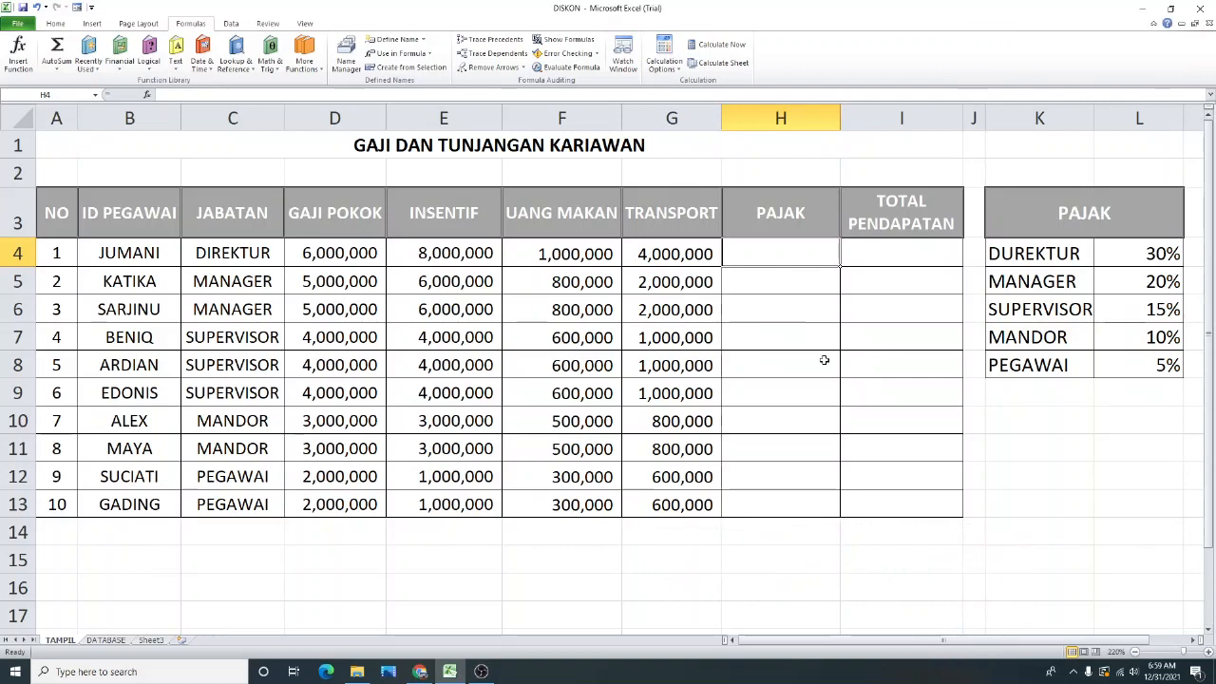
text(=IF)
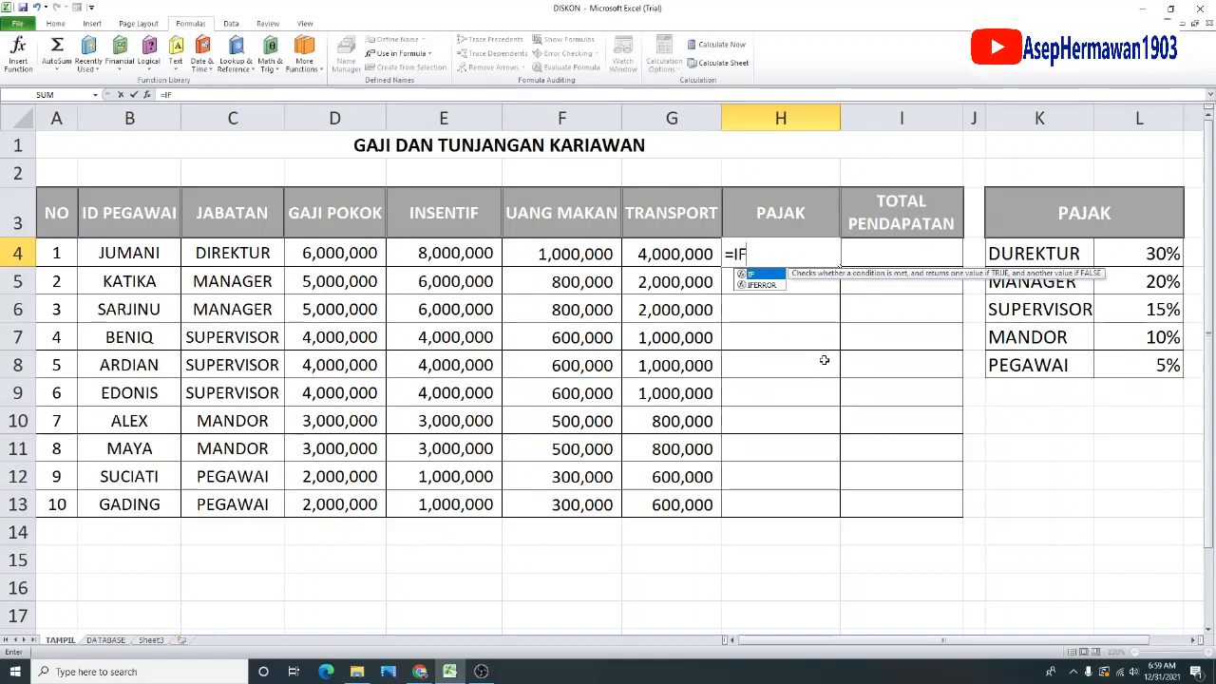
double_click(767, 275)
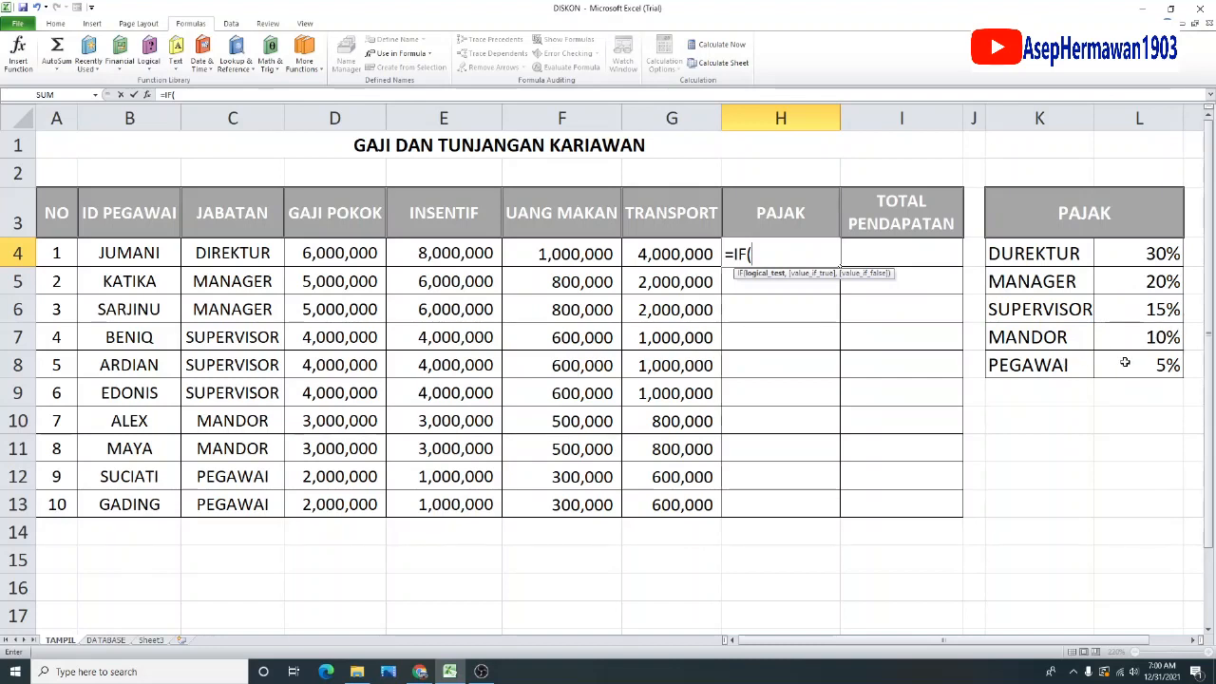
click(241, 252)
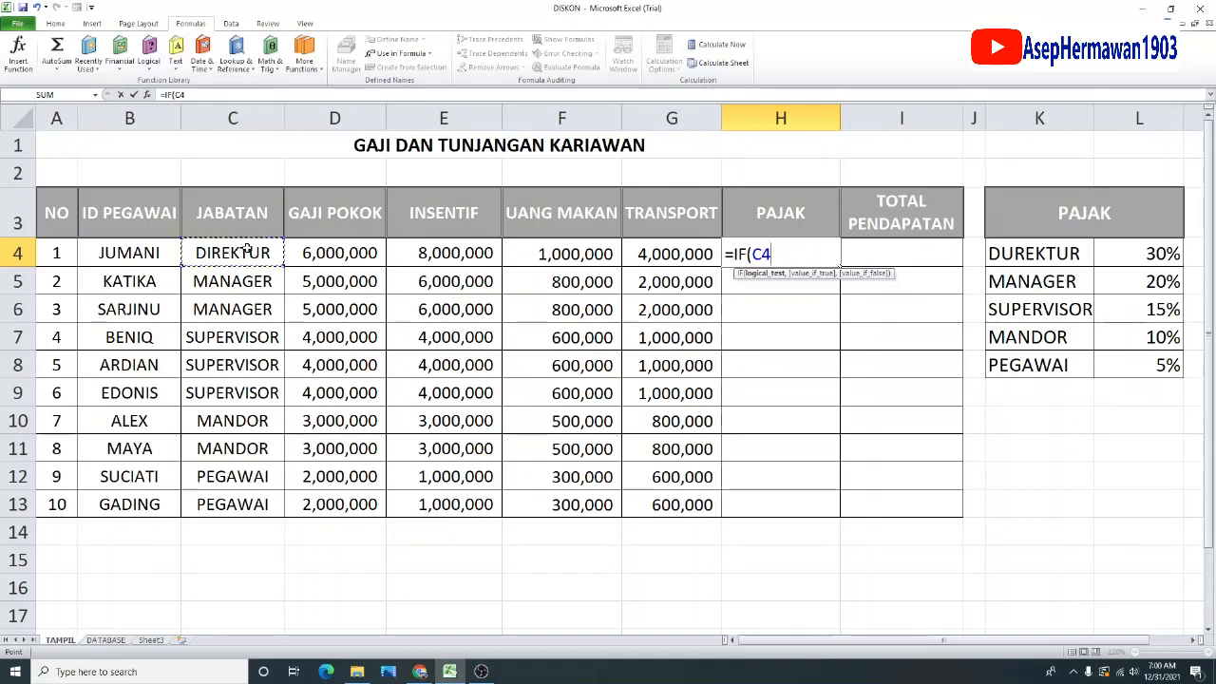
text(=)
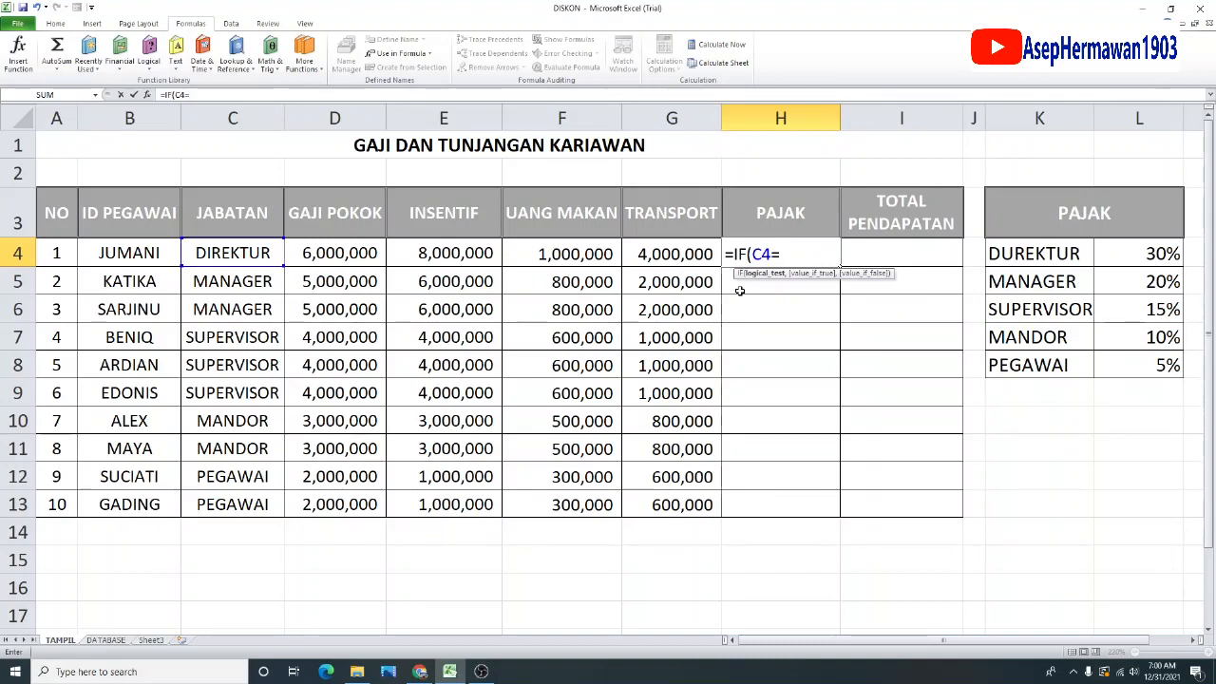
text("DIREKTUR)
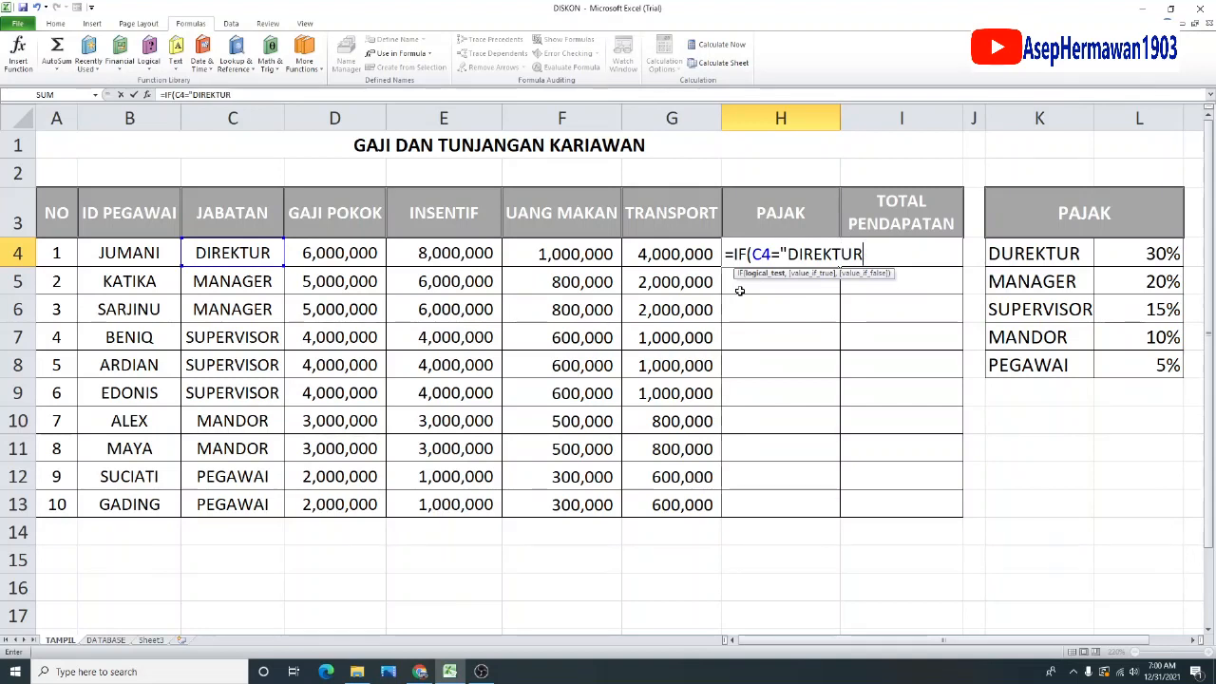
text(")
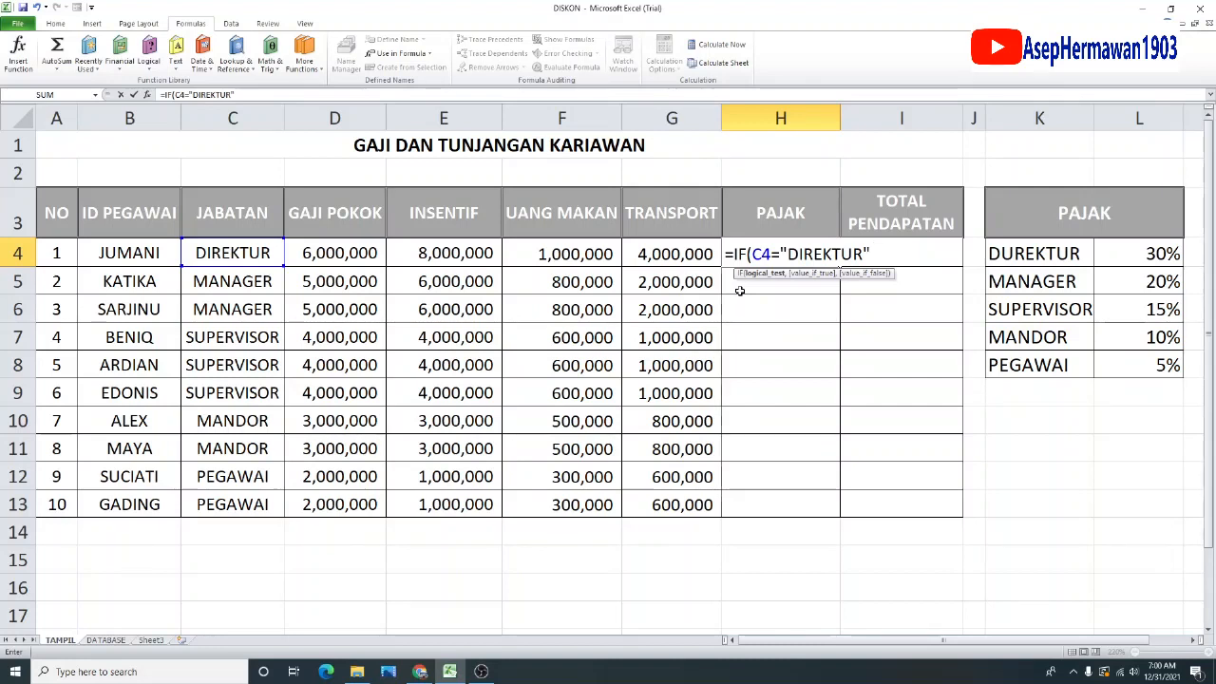
text(,)
text("30%)
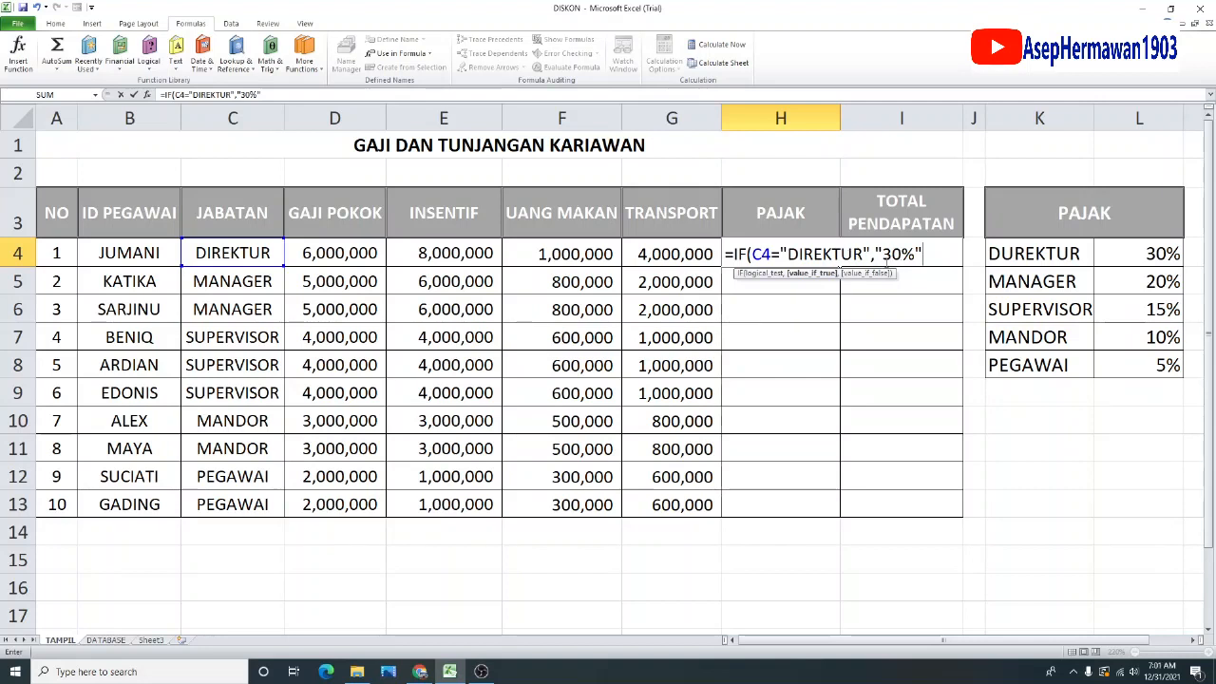
text(,)
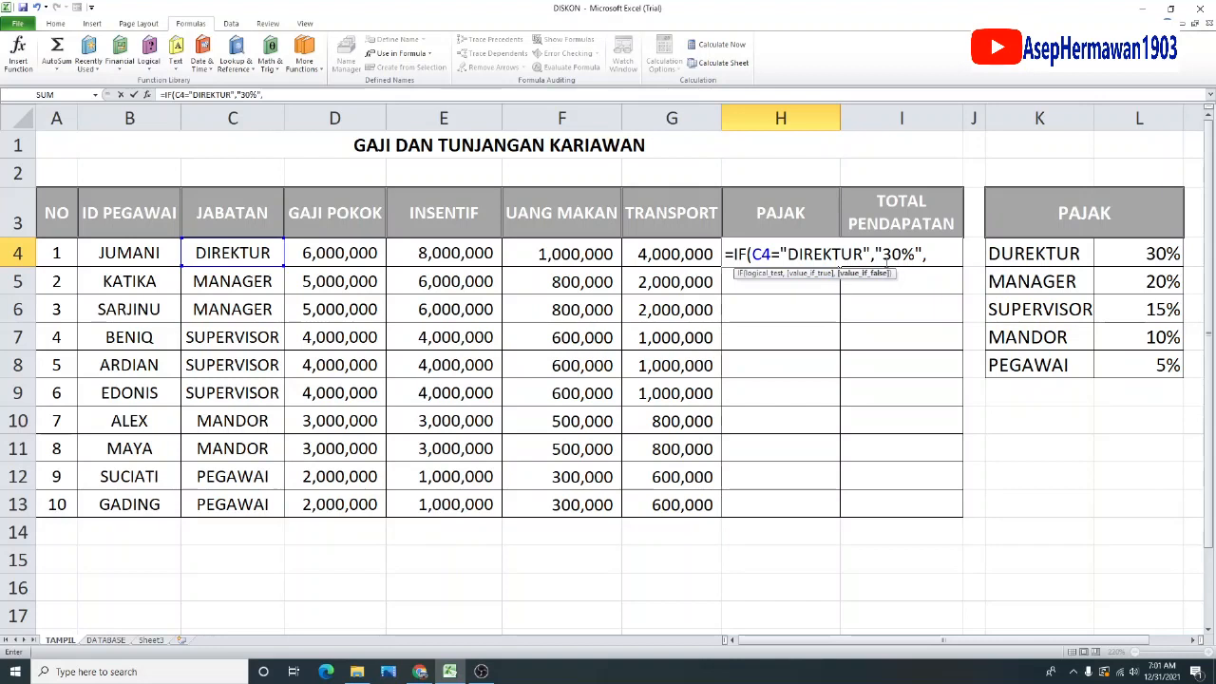
Nest a second IF as the false value in H4's formula, returning "20%" when C4 equals "MANAGER".
text(IF()
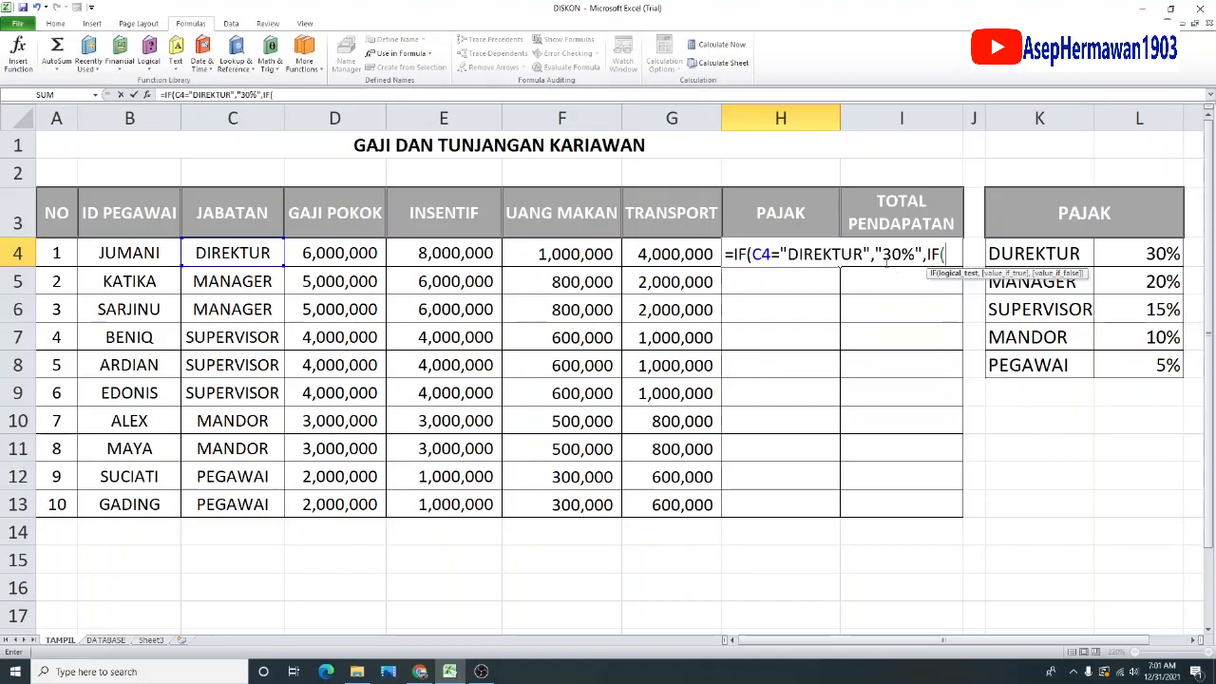
click(245, 252)
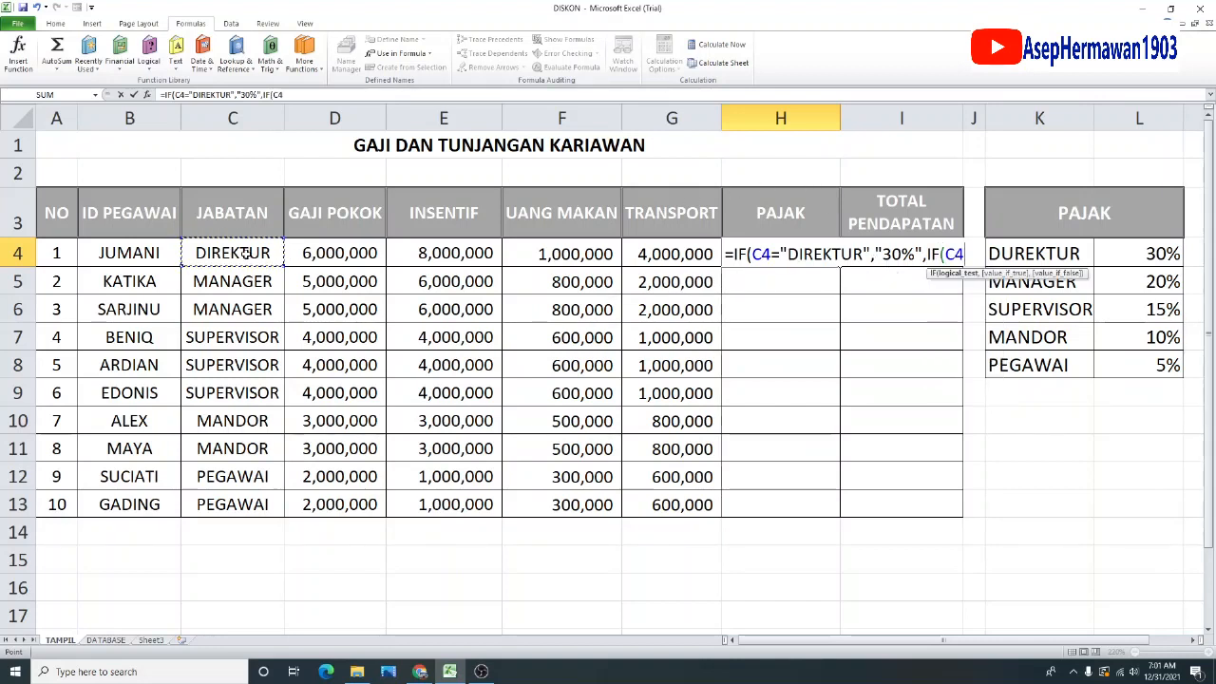
text(=)
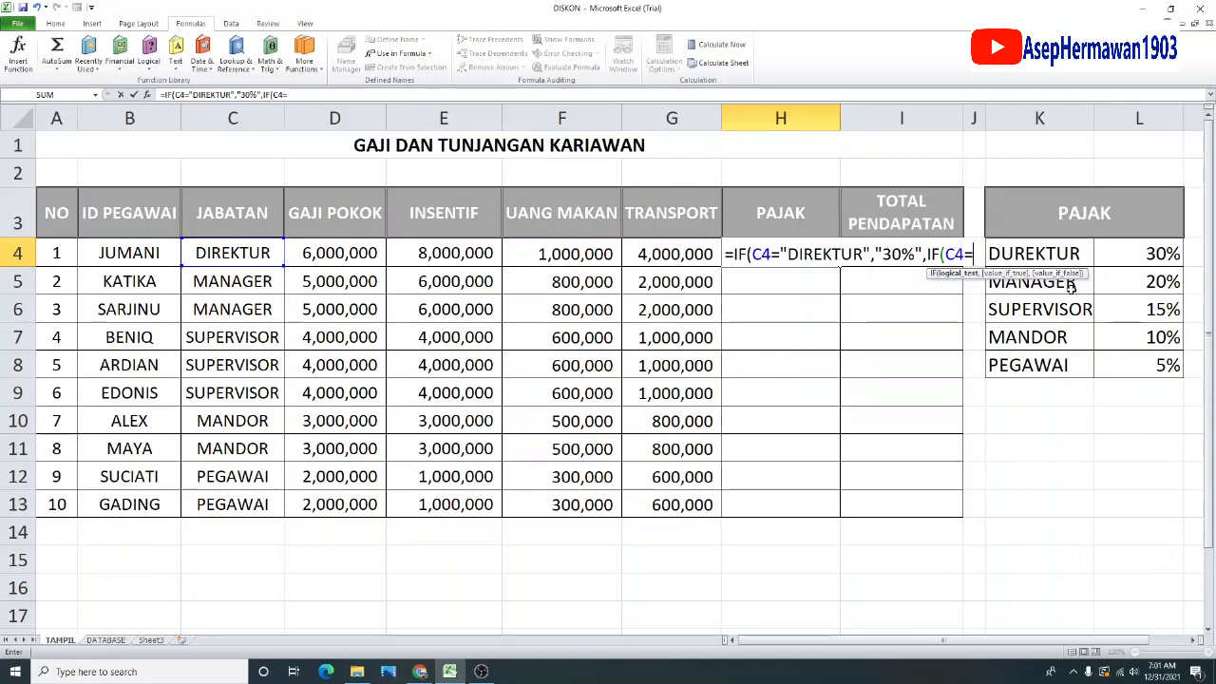
text("MANAGER)
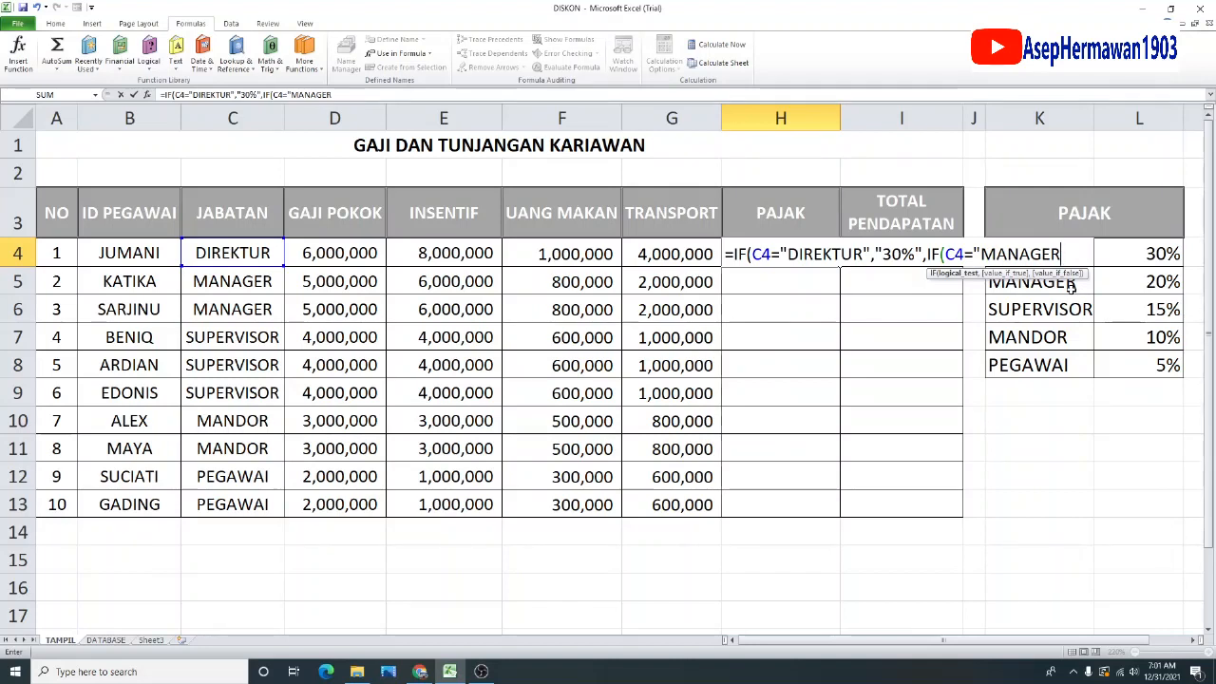
text(",)
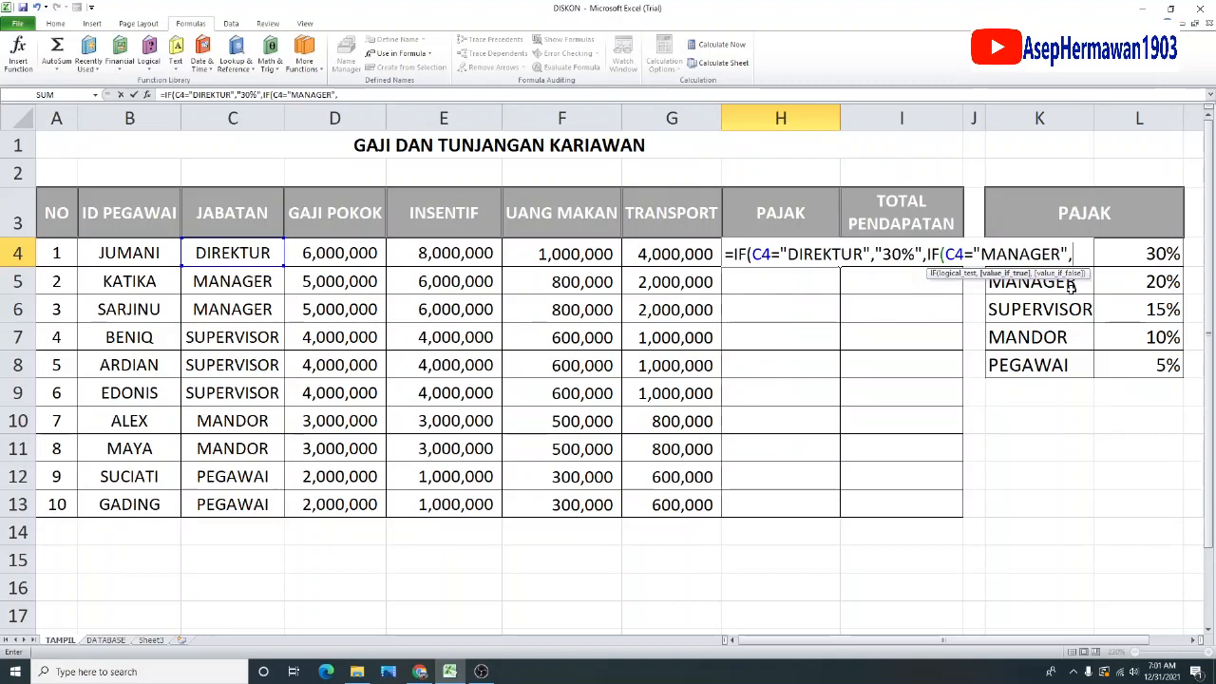
text("20)
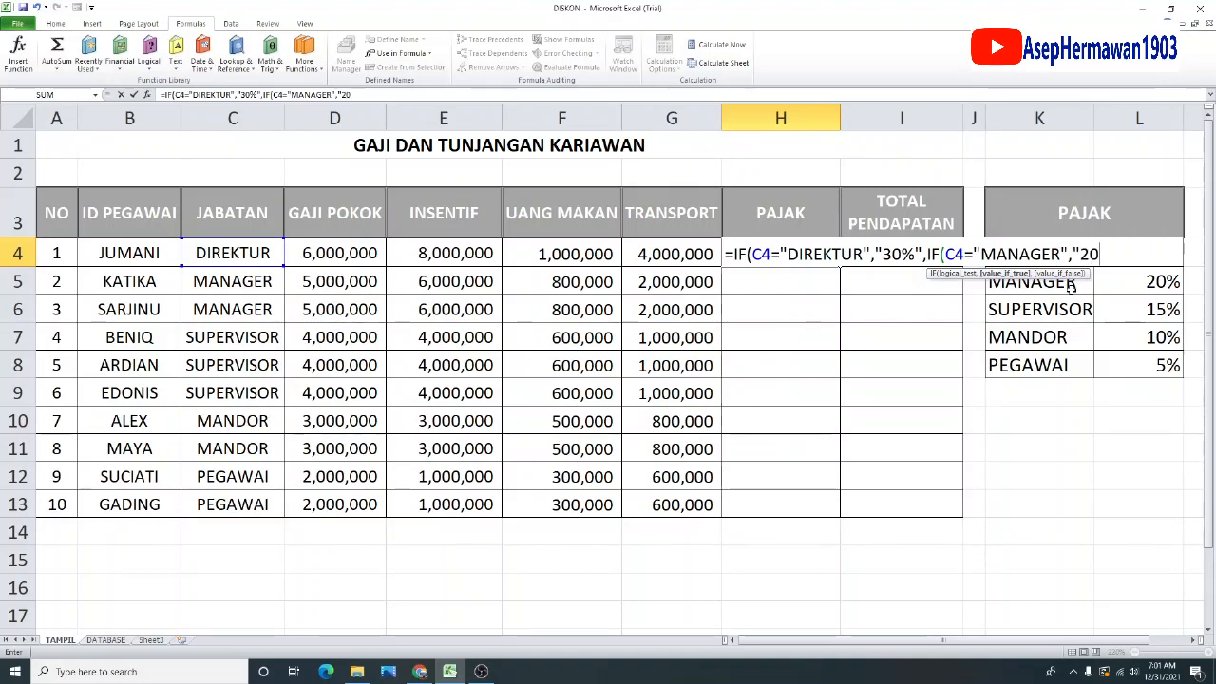
text(%")
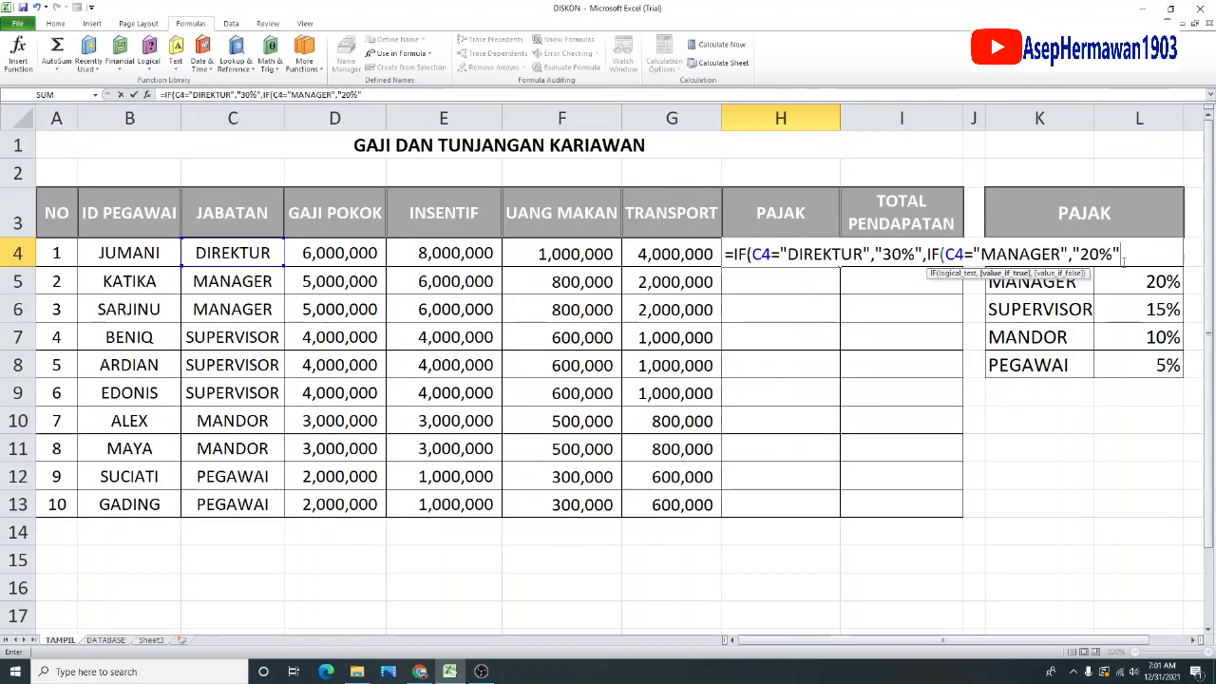
Nest a third IF in H4's formula, returning "15%" when C4 equals "SUPERVISOR".
text(,IF()
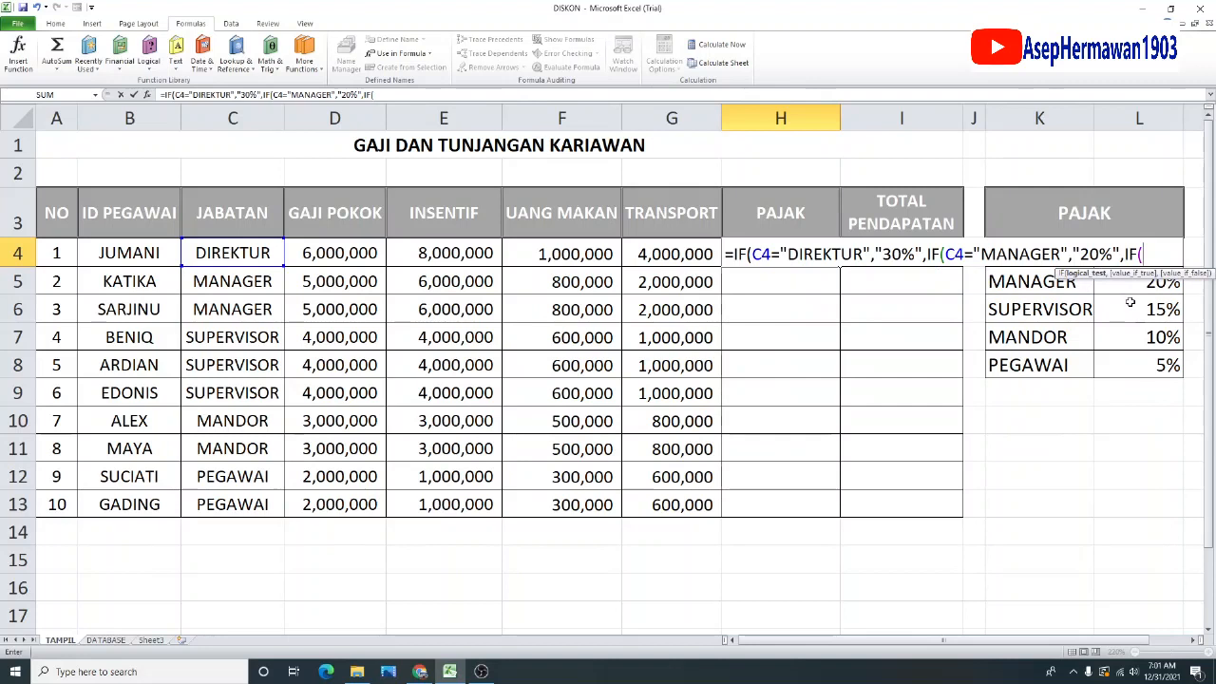
click(226, 248)
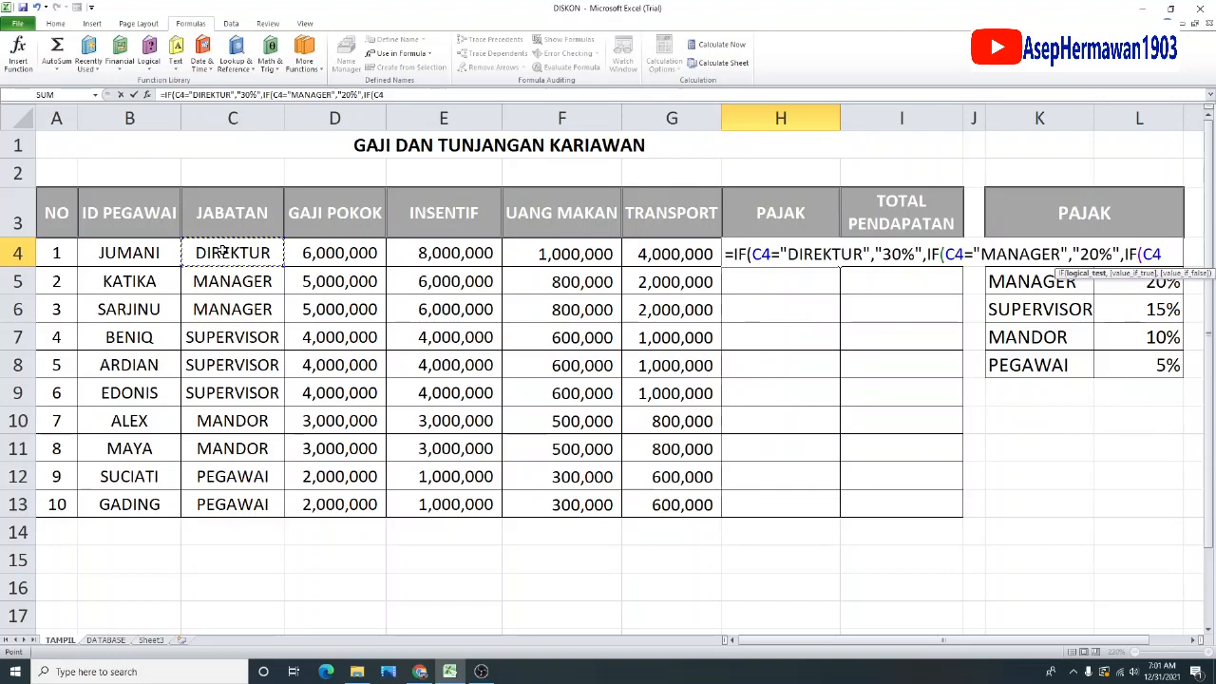
text(="SUP)
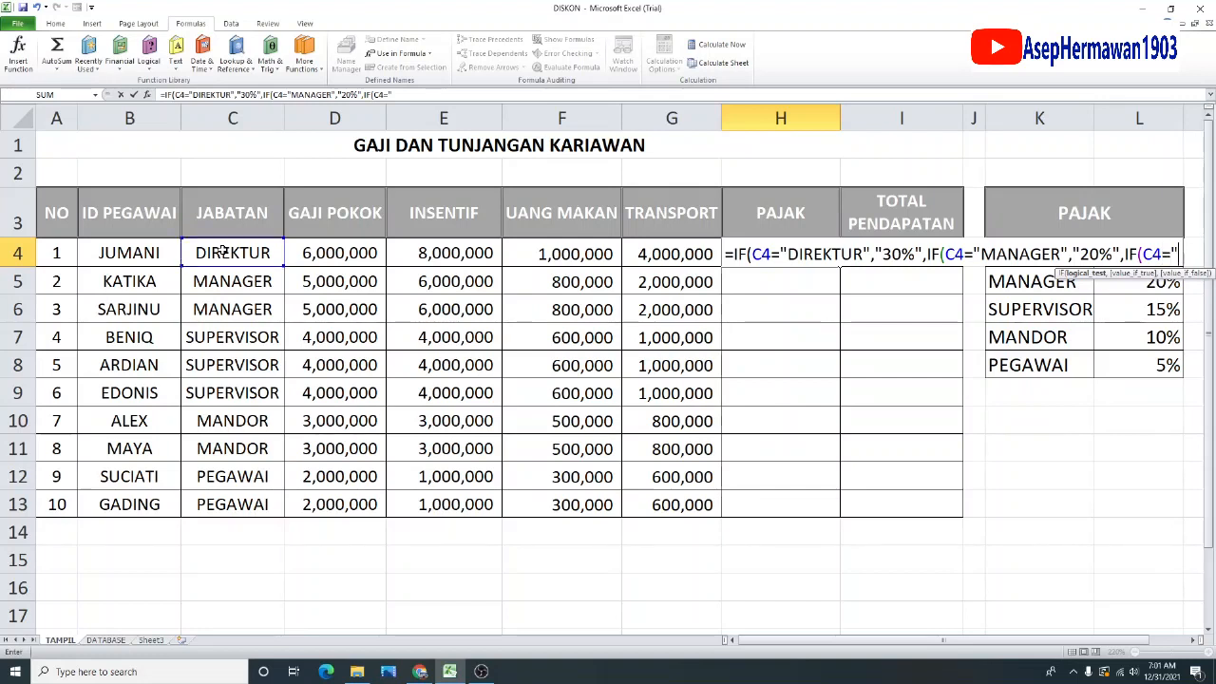
text(ERV)
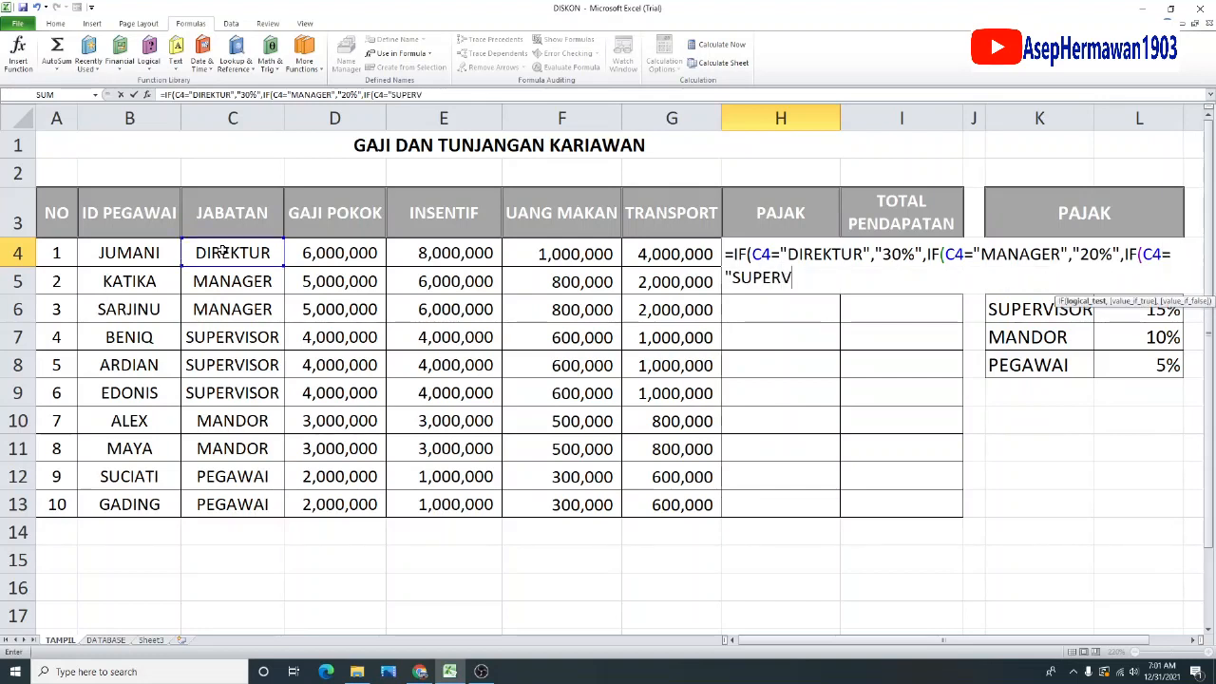
text(ISOR)
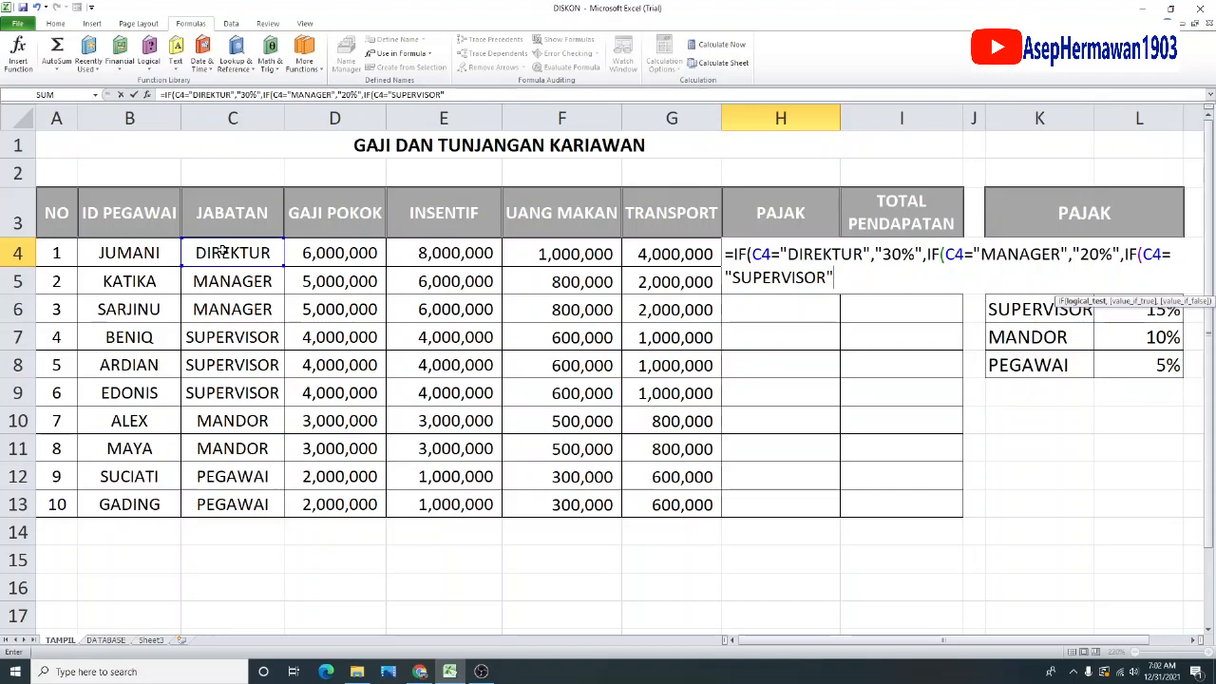
text(,")
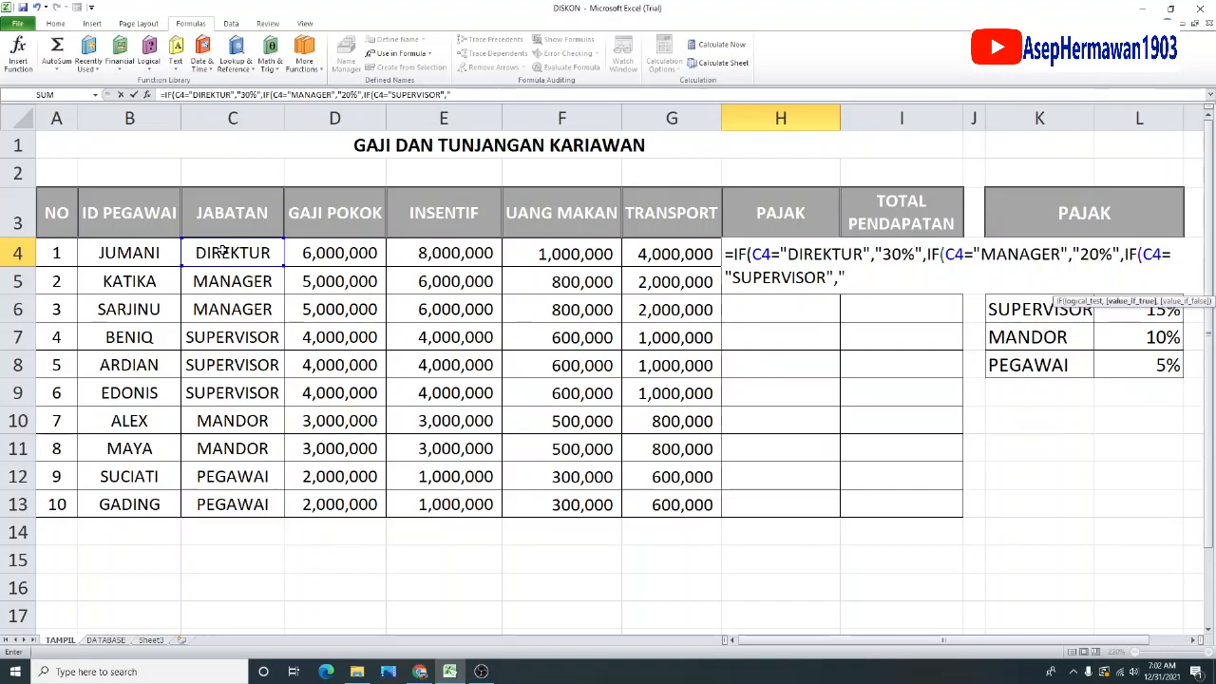
text(15%)
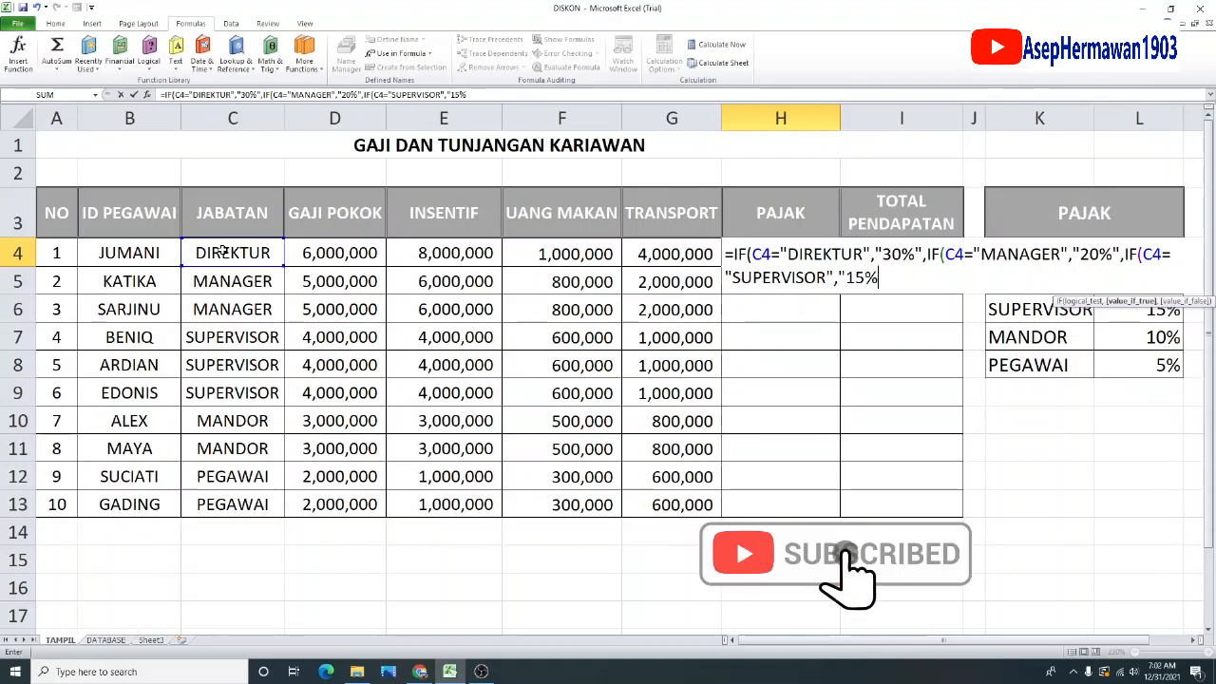
text(",)
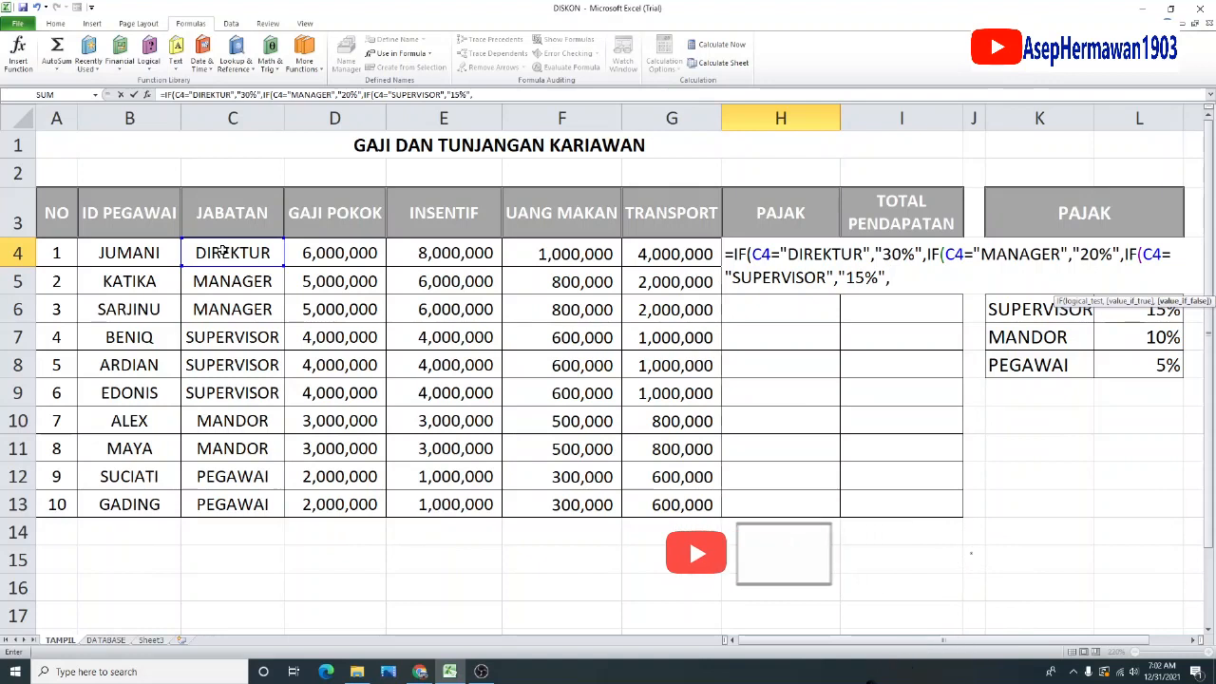
Nest a fourth IF in H4's formula, returning "10%" when C4 equals "MANDOR".
text(IF()
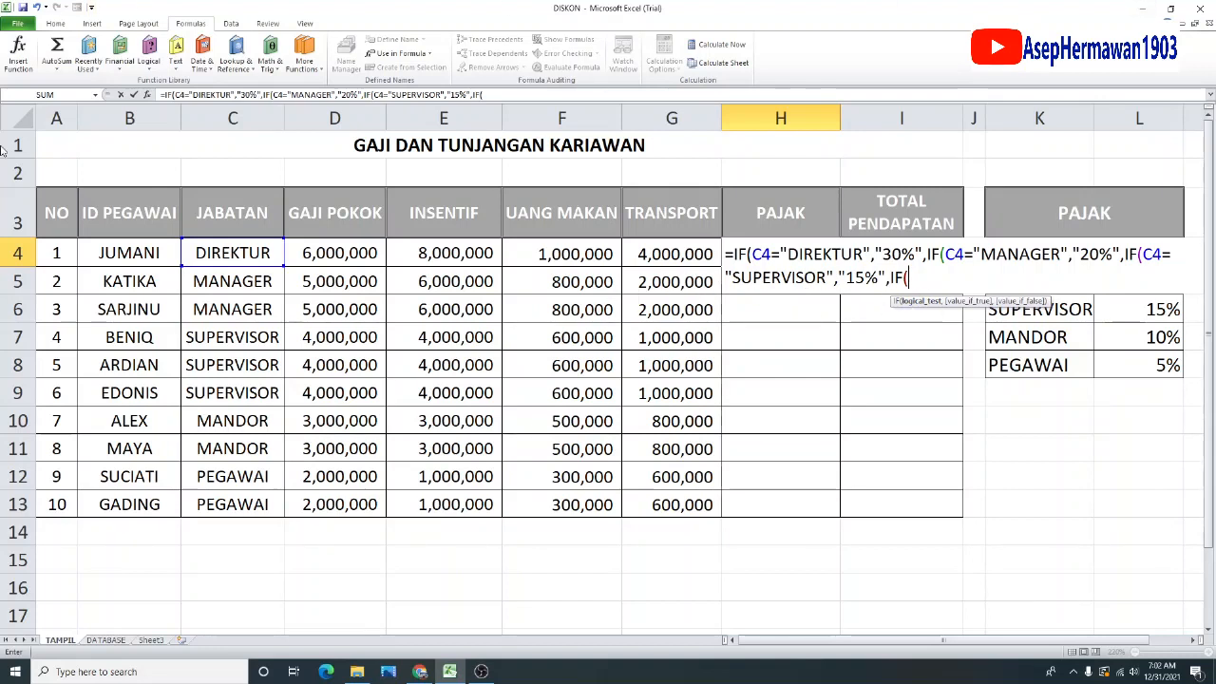
click(245, 252)
text(=)
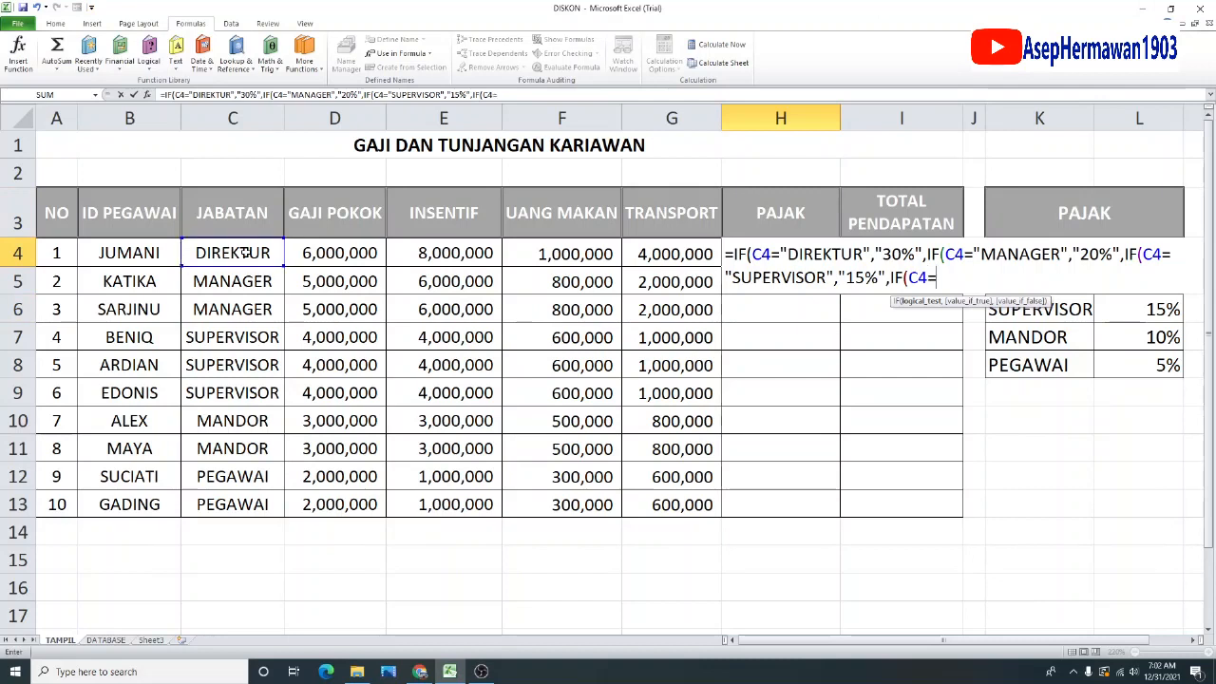
text(")
text(M)
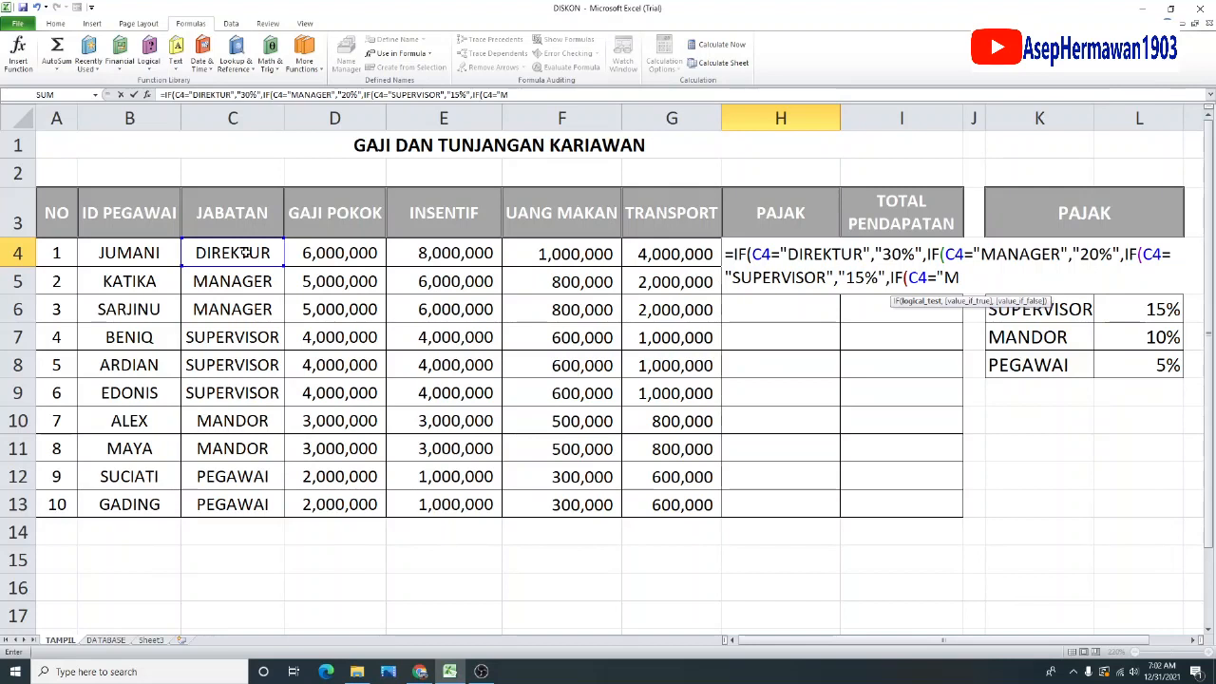
text(ANDOR",")
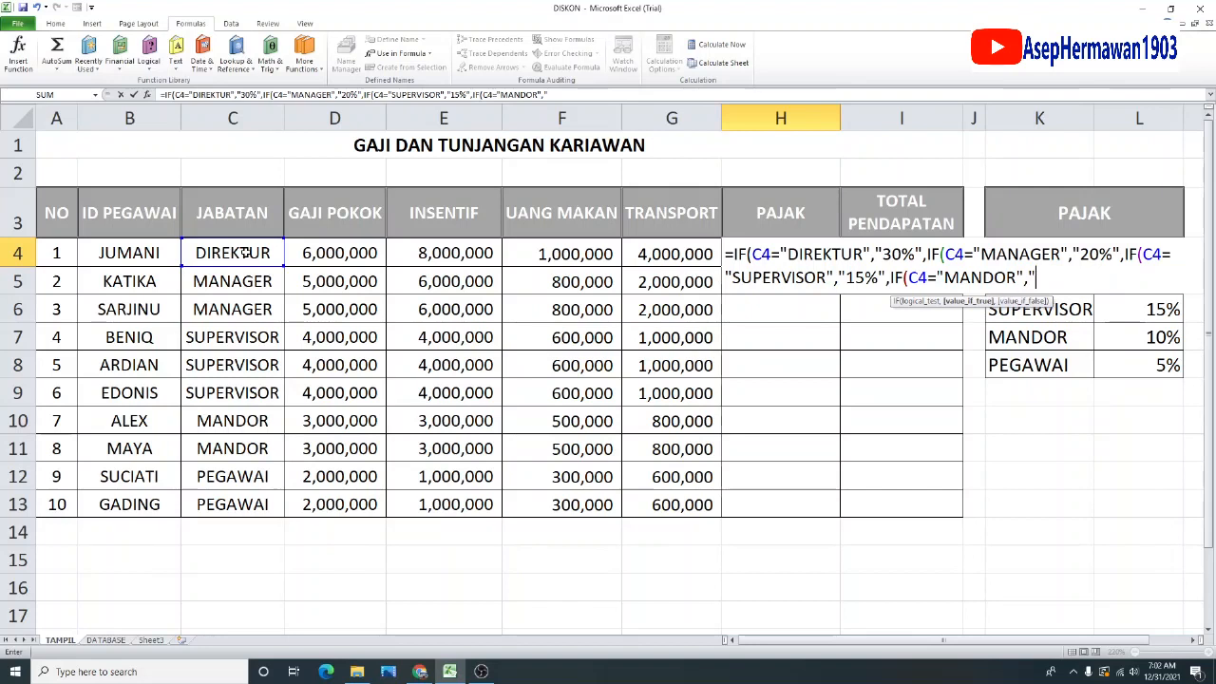
text(10%)
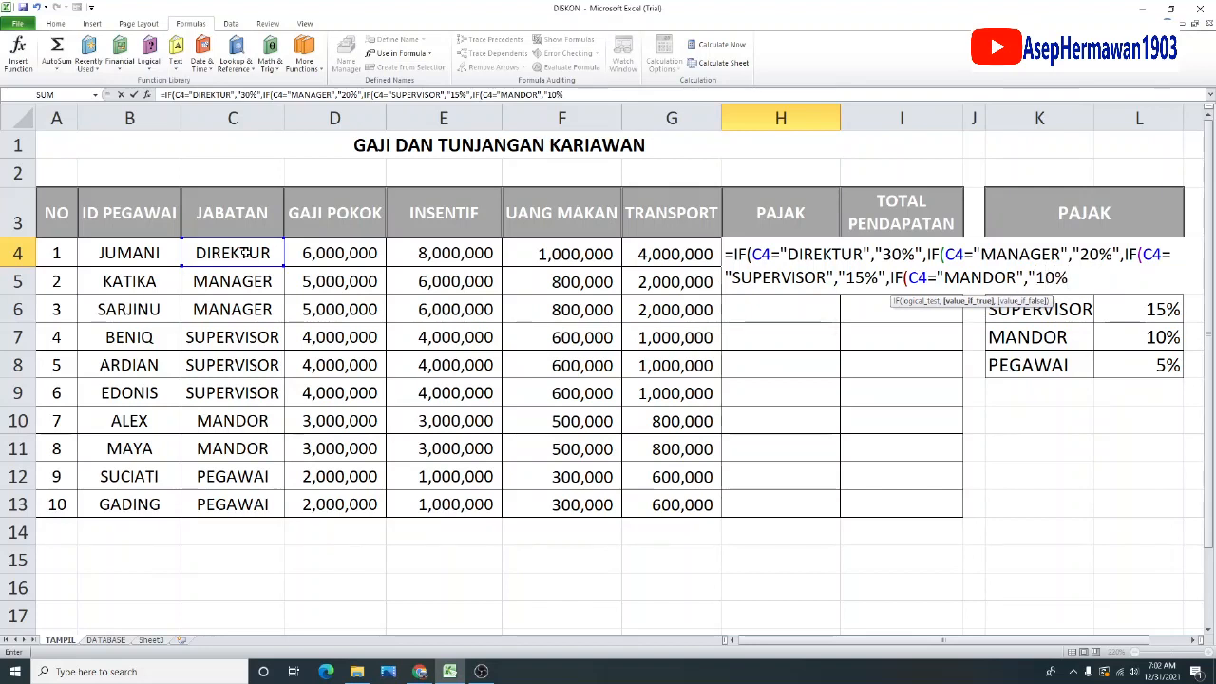
text(",)
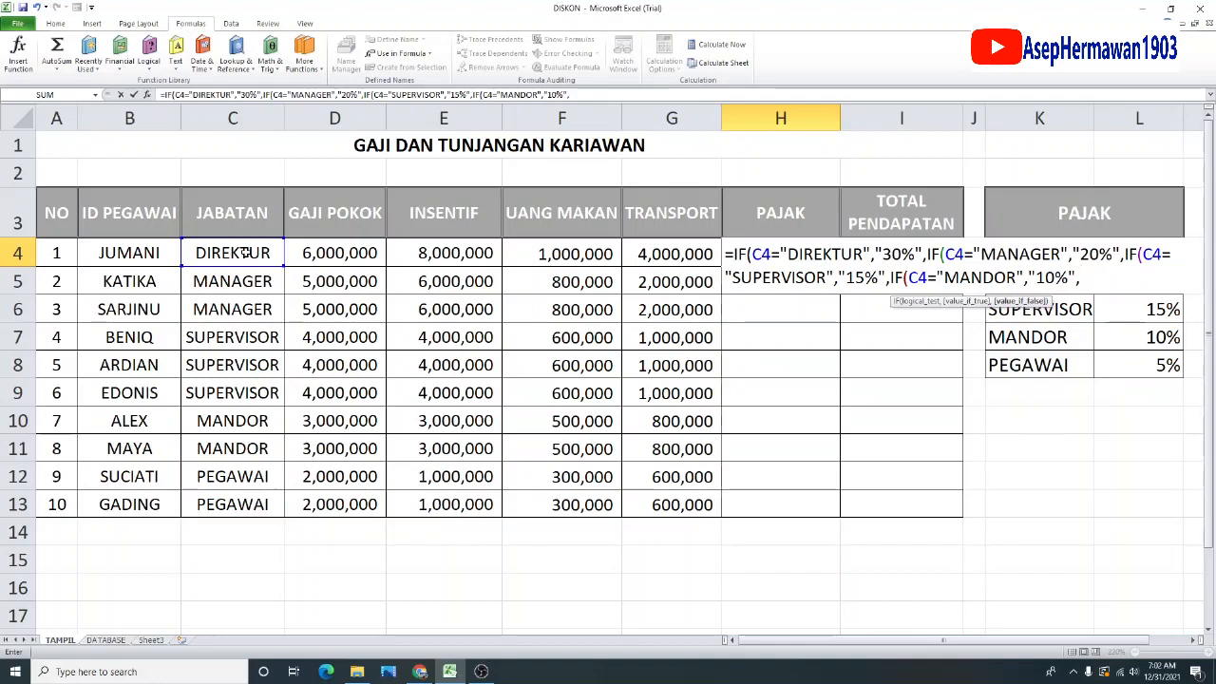
Nest a fifth IF in H4's formula, returning "5%" when C4 equals "PEGAWAI", and close all brackets to enter the formula.
text(IF)
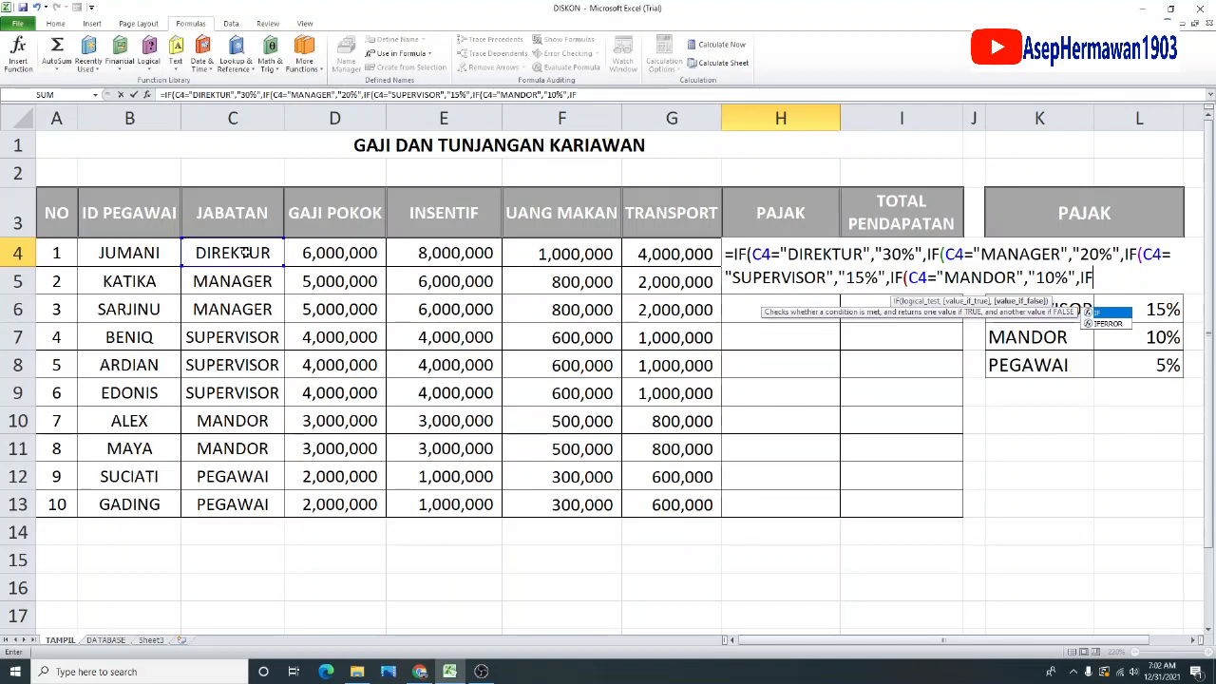
text(()
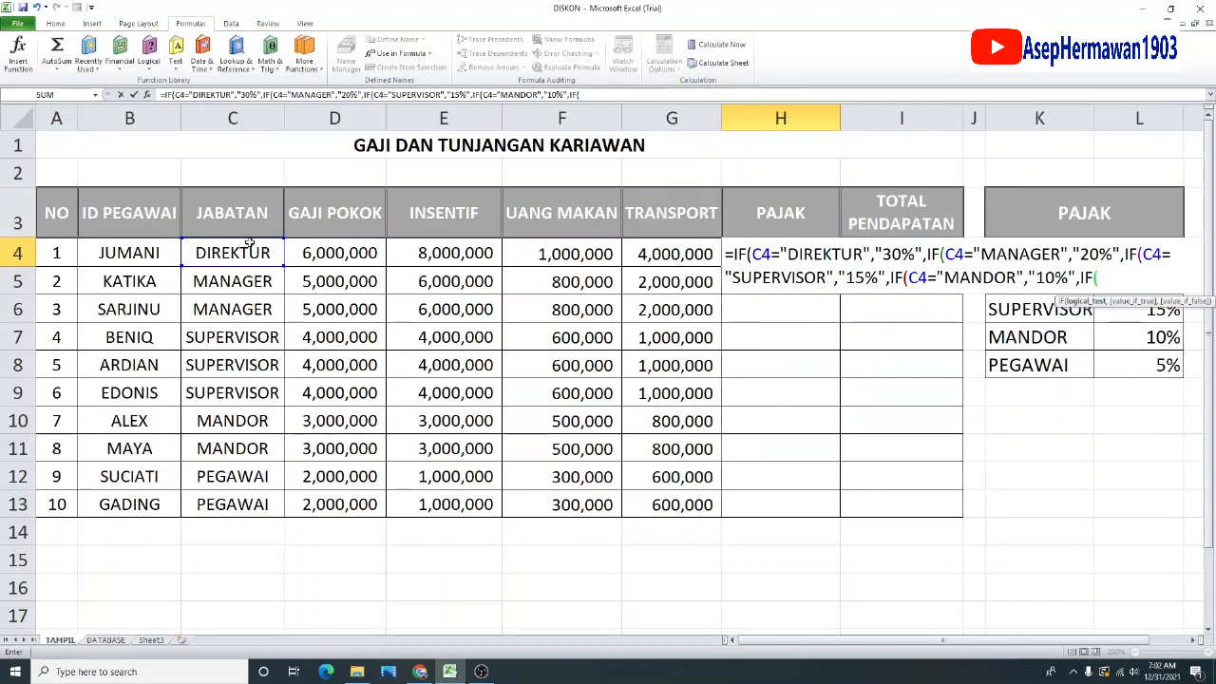
click(245, 250)
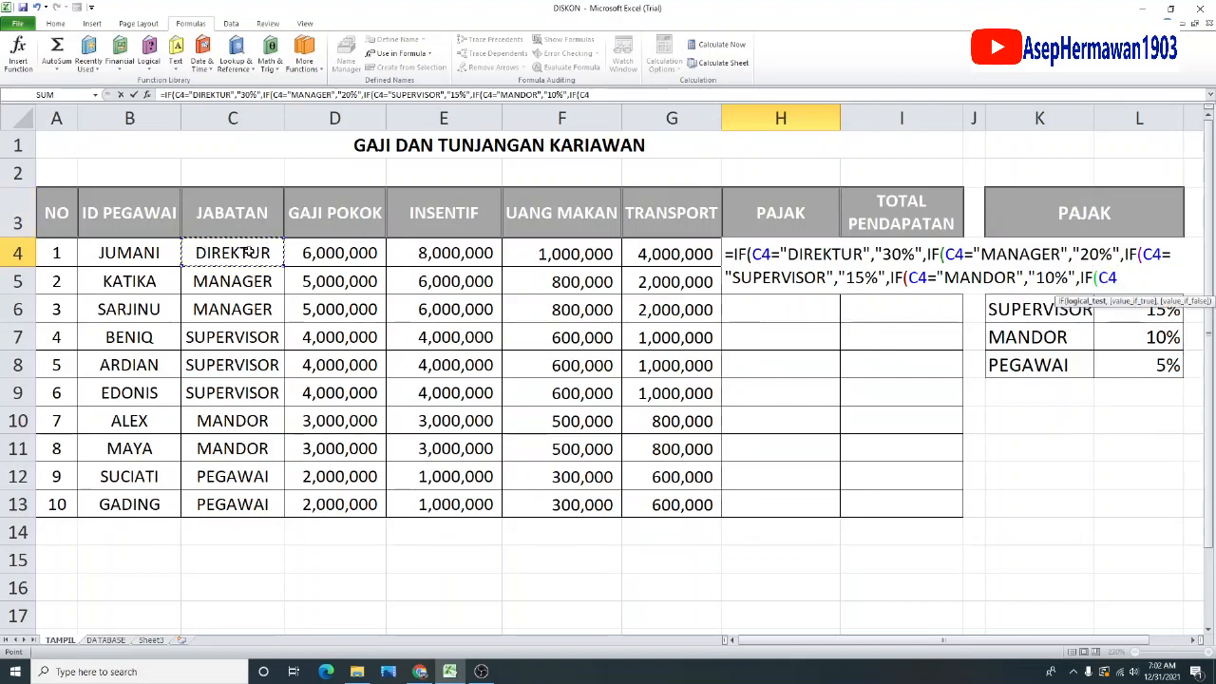
text(="PEGAWAI)
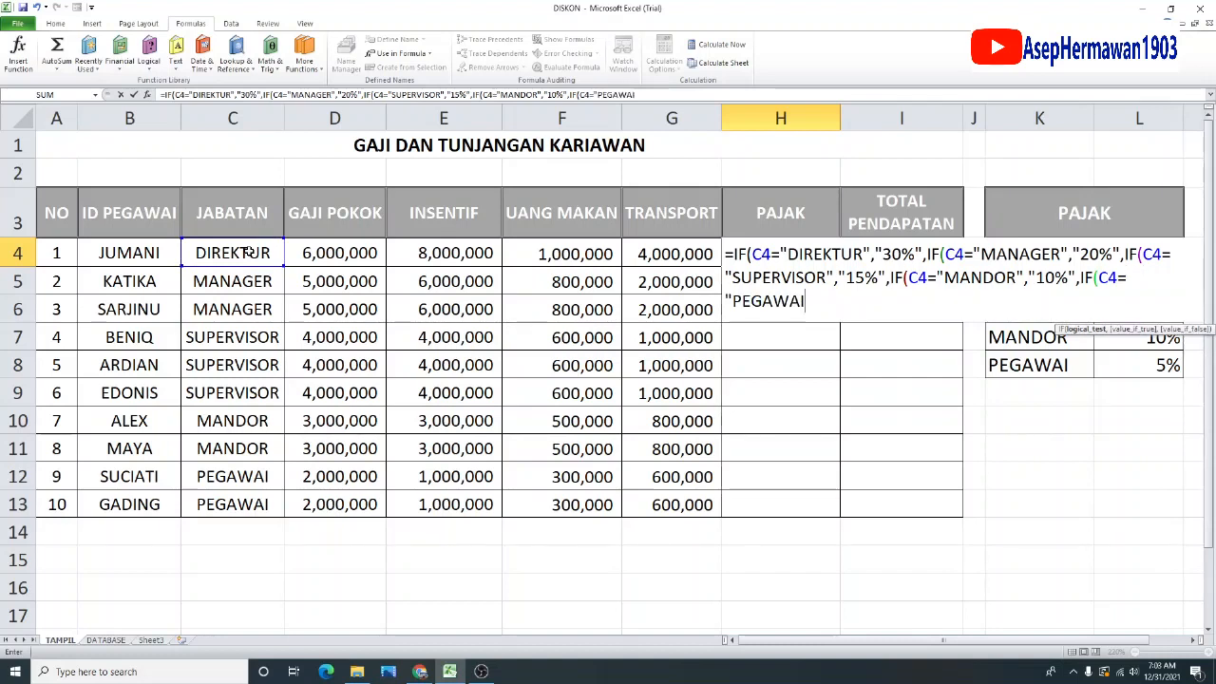
text(",)
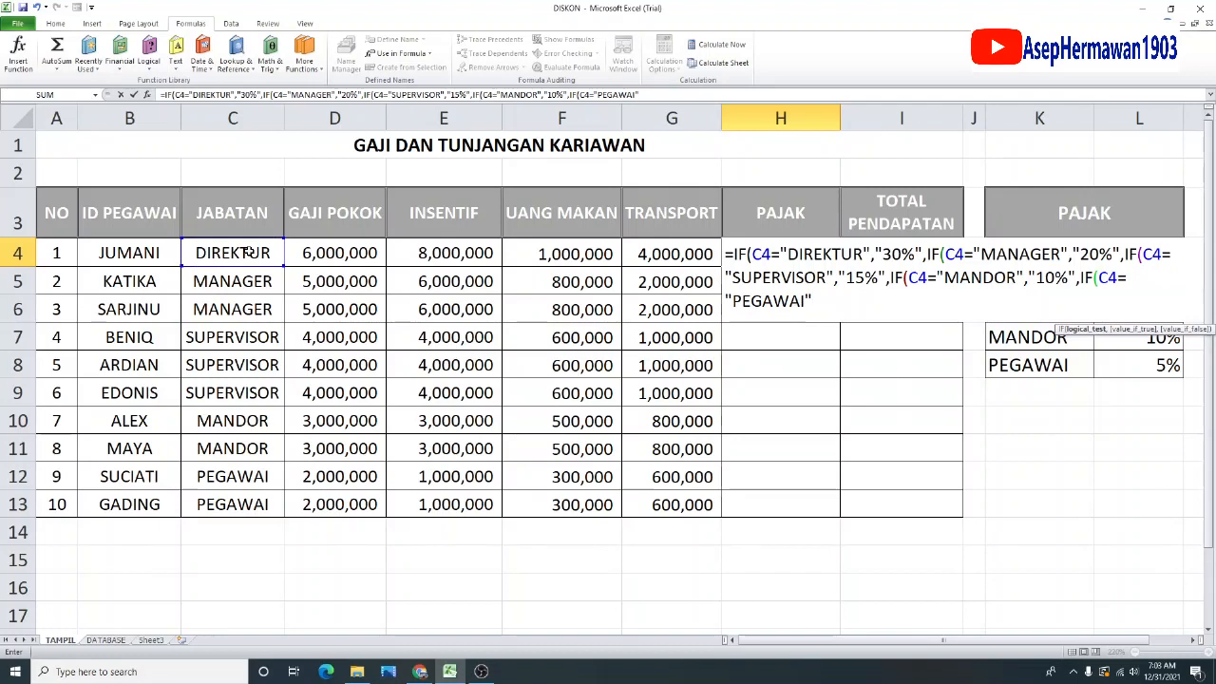
text("5%)
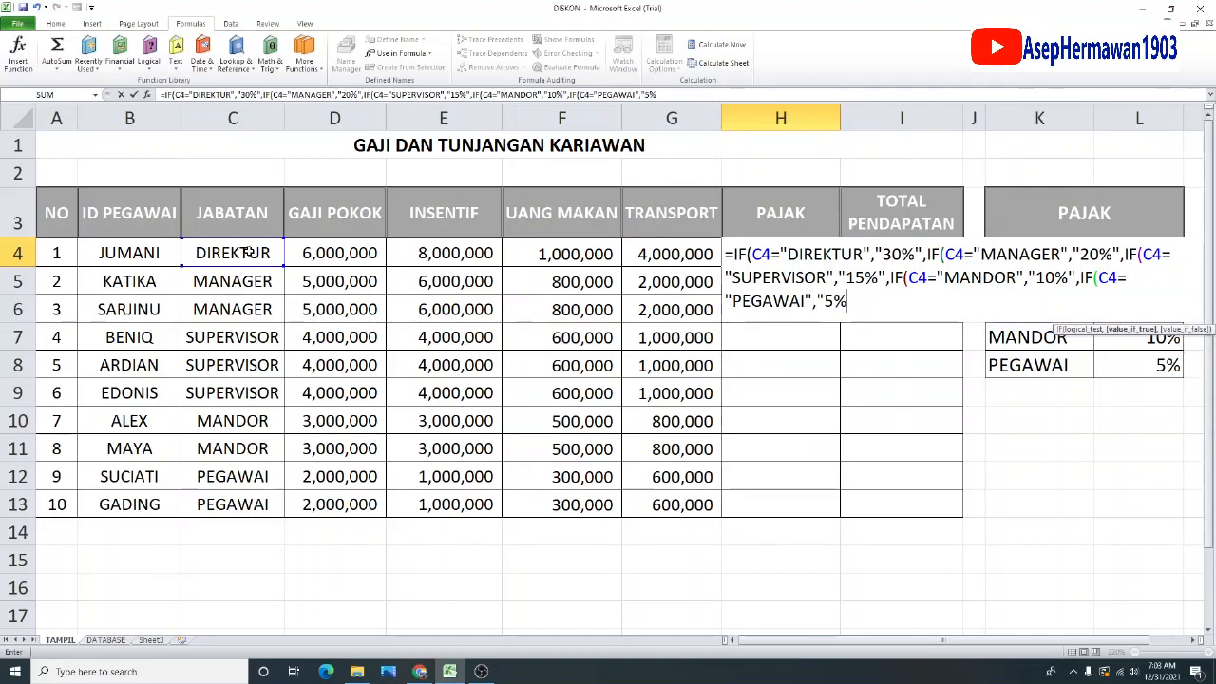
text("))
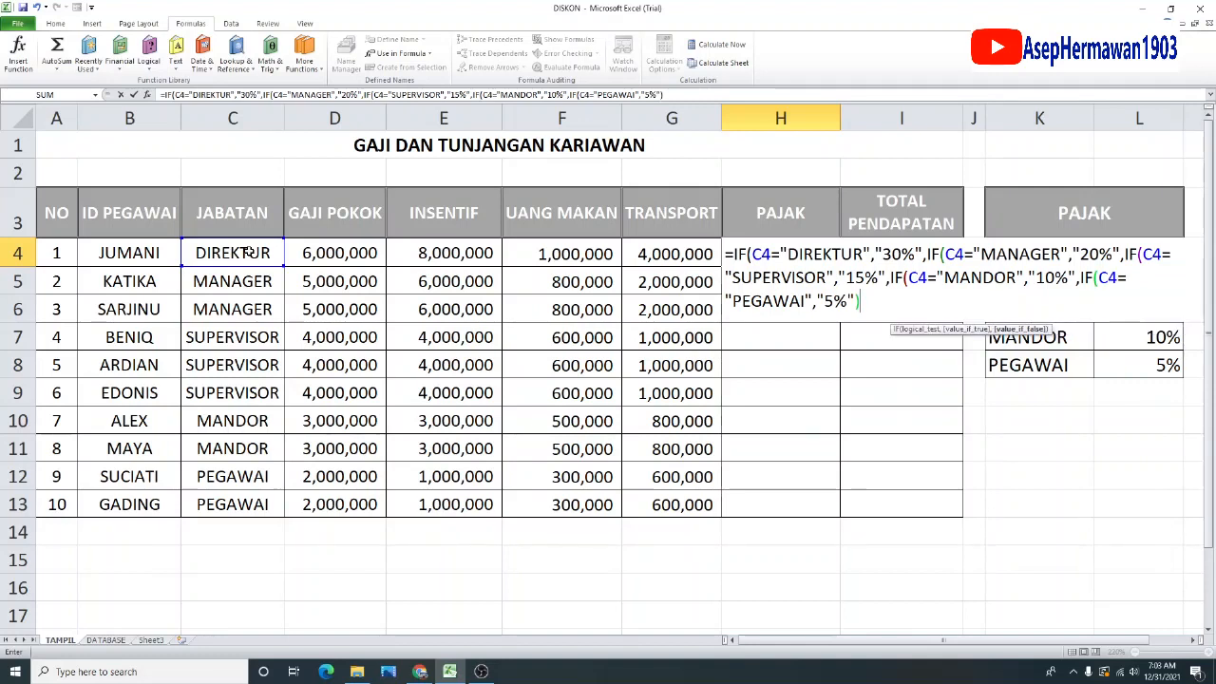
text()))
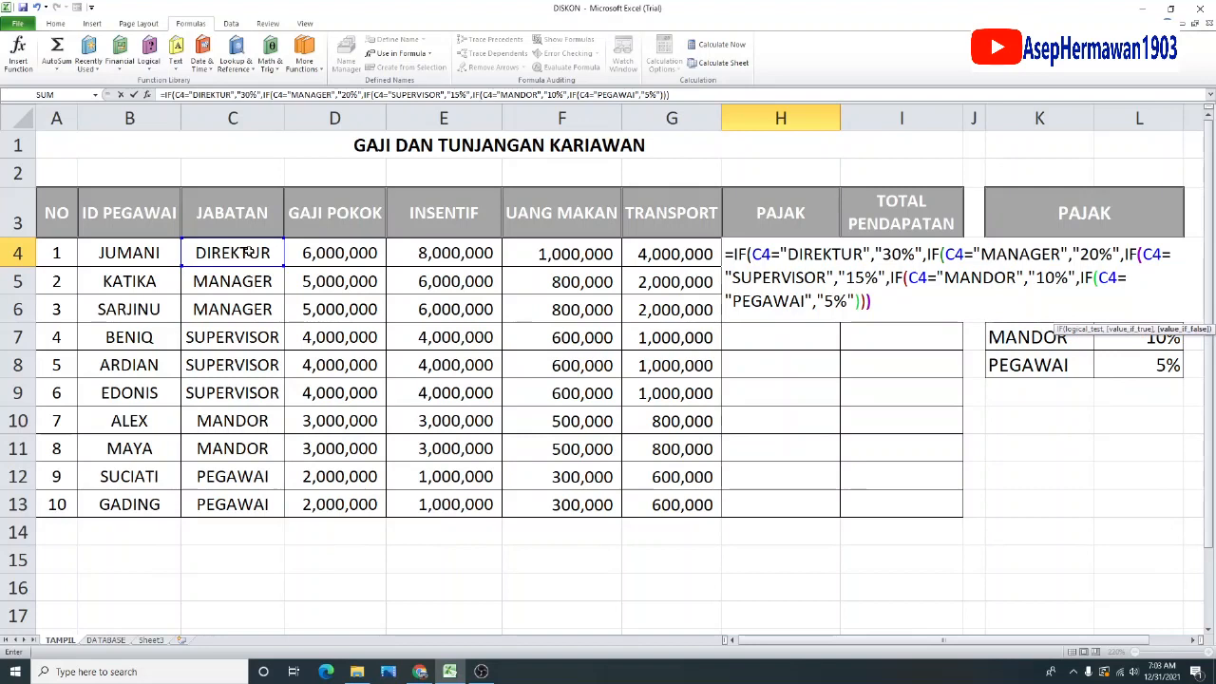
text())
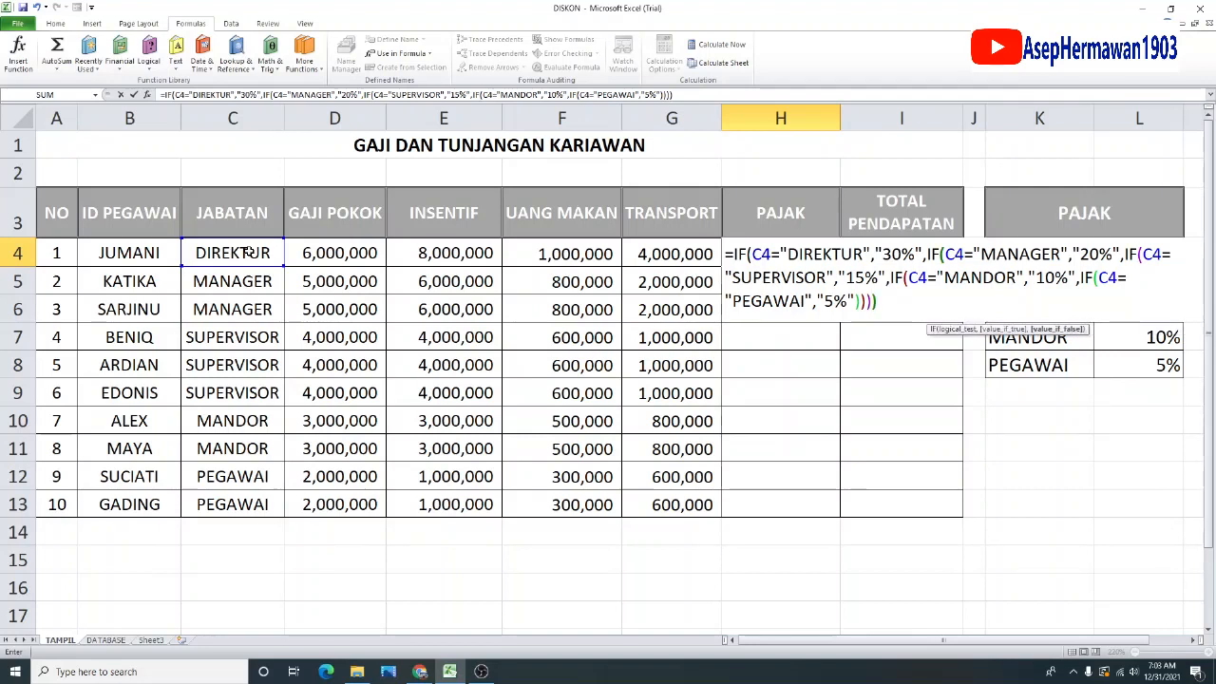
text())
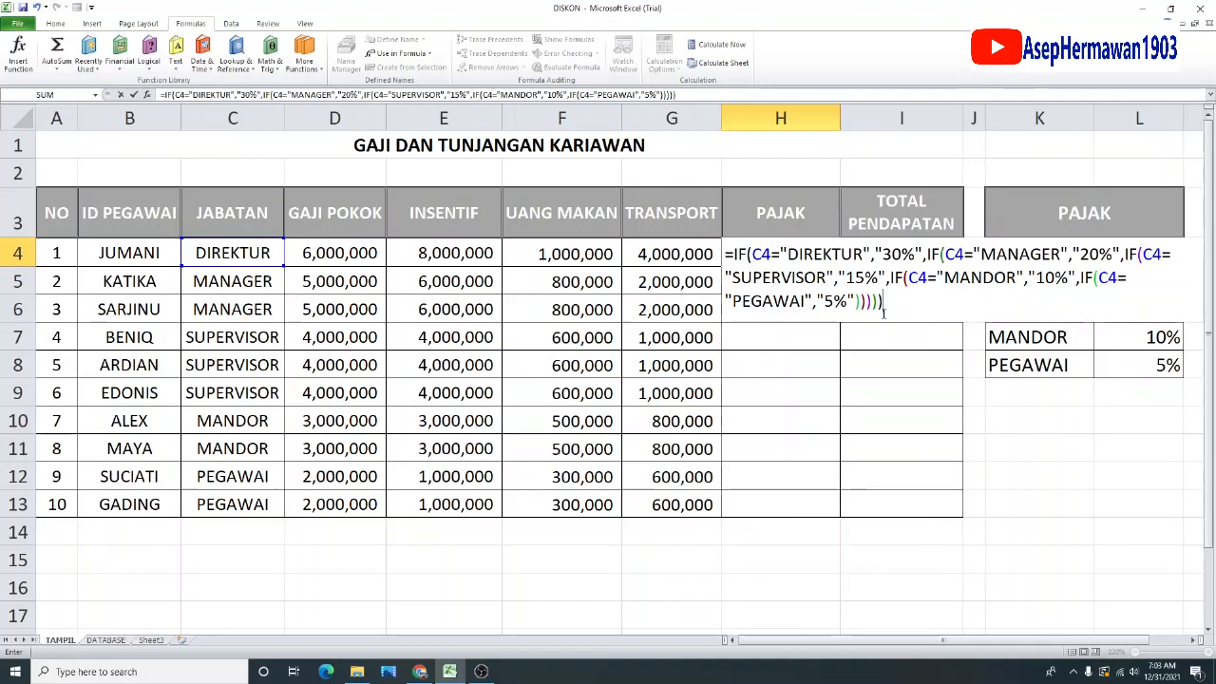
key(Return)
Fill the PAJAK formula from H4 down through H13.
click(822, 258)
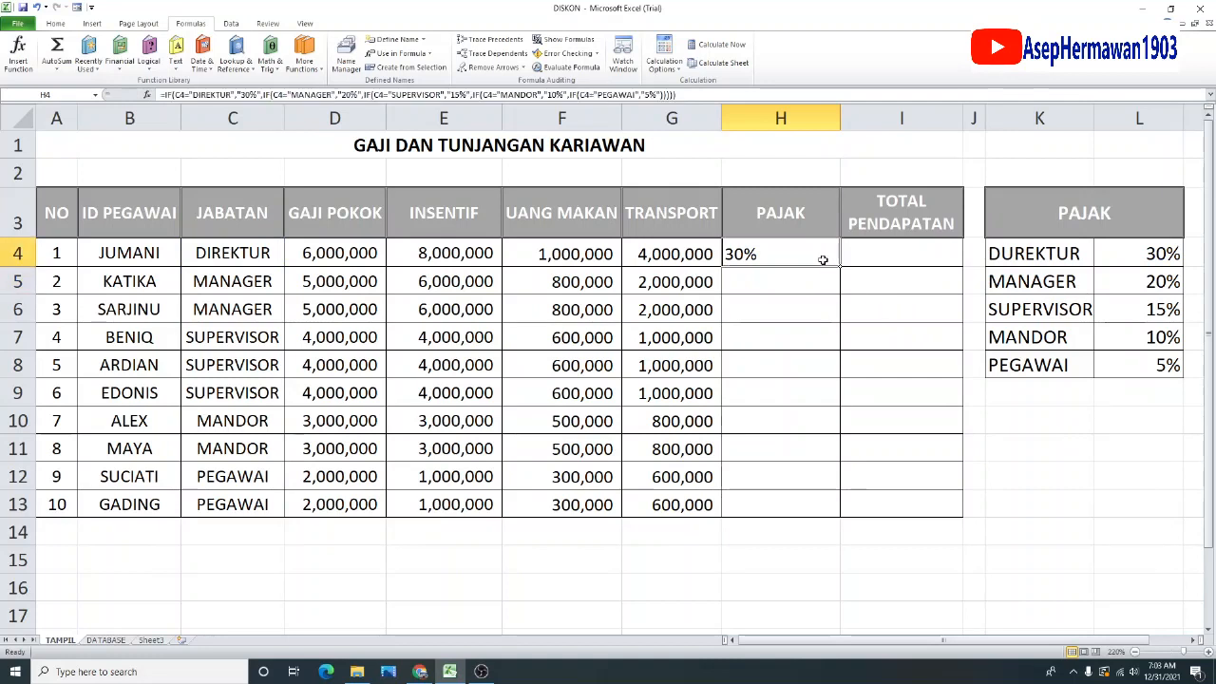
drag(839, 266, 833, 507)
click(809, 342)
click(871, 315)
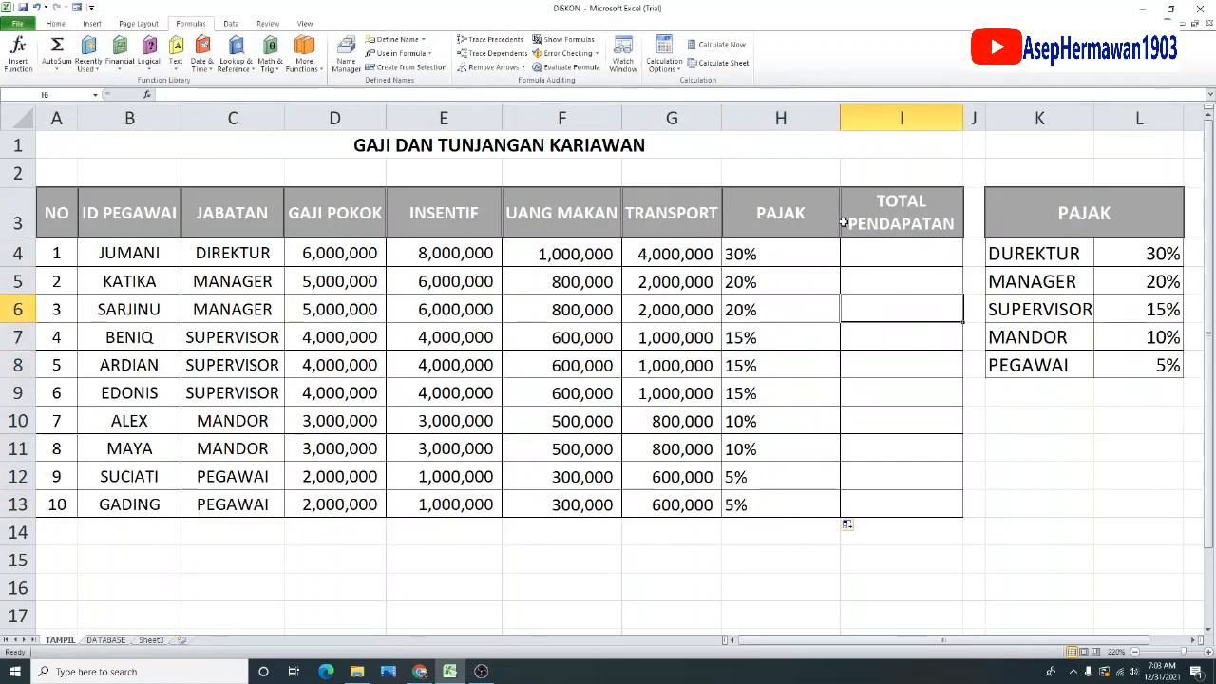
Center the values horizontally in D4:H13, from GAJI POKOK through PAJAK.
drag(784, 248, 777, 509)
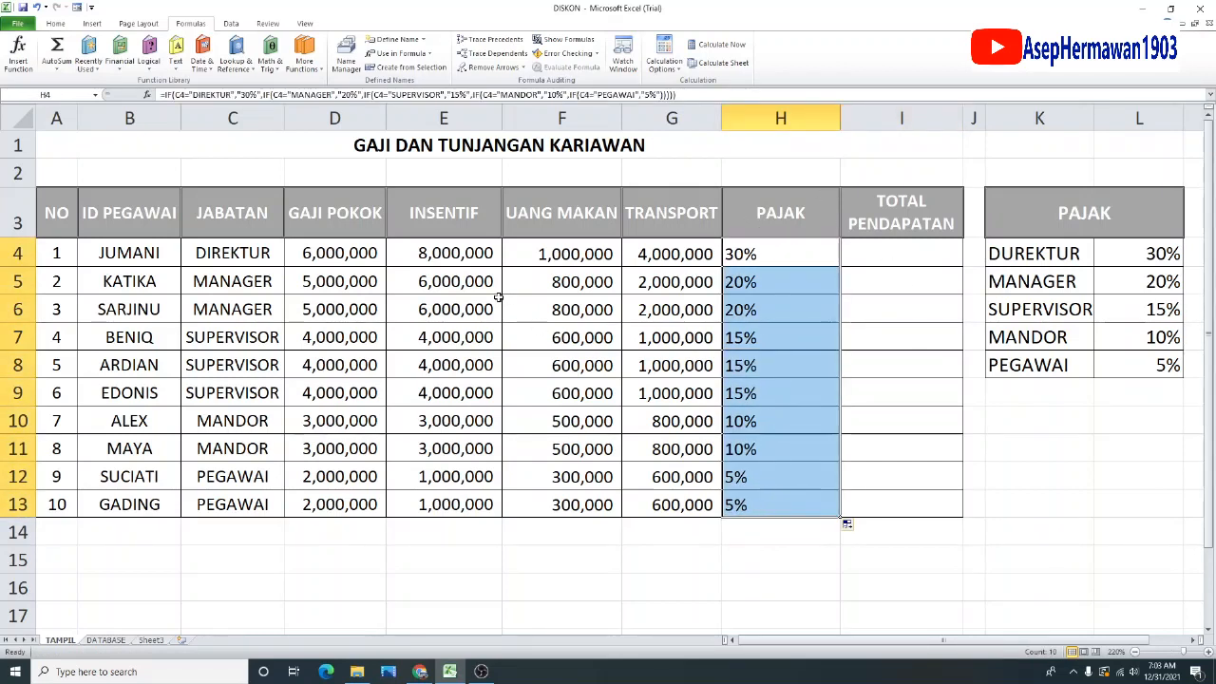
drag(323, 248, 781, 500)
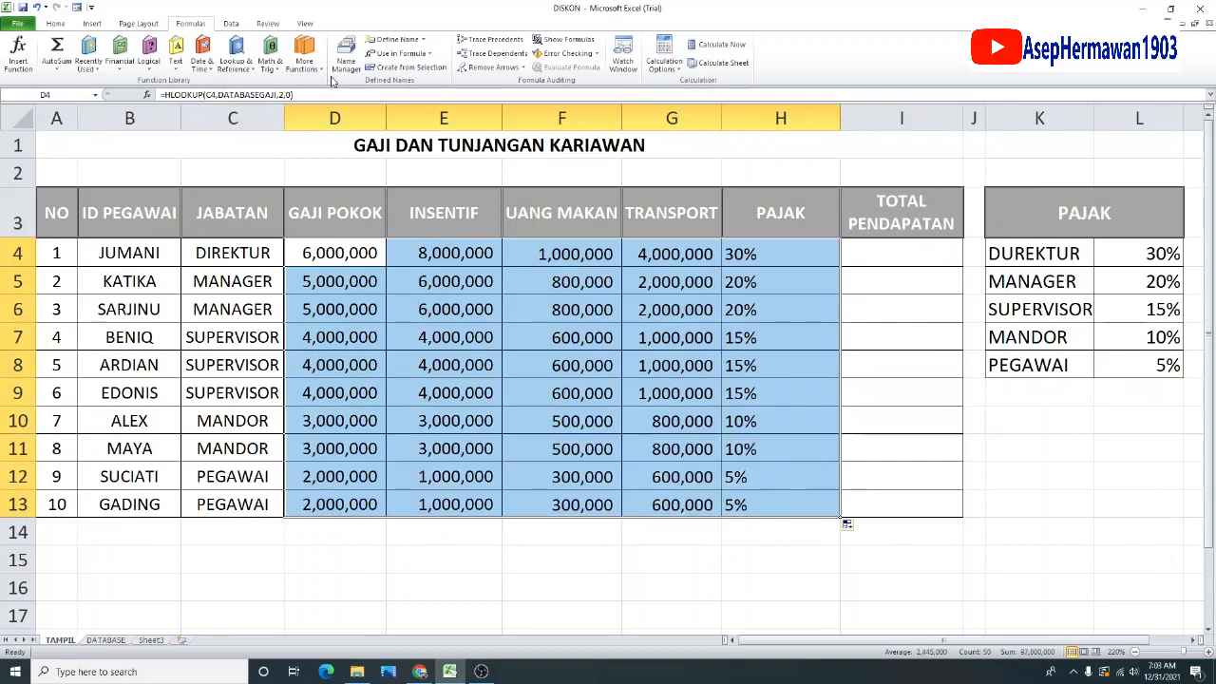
click(57, 23)
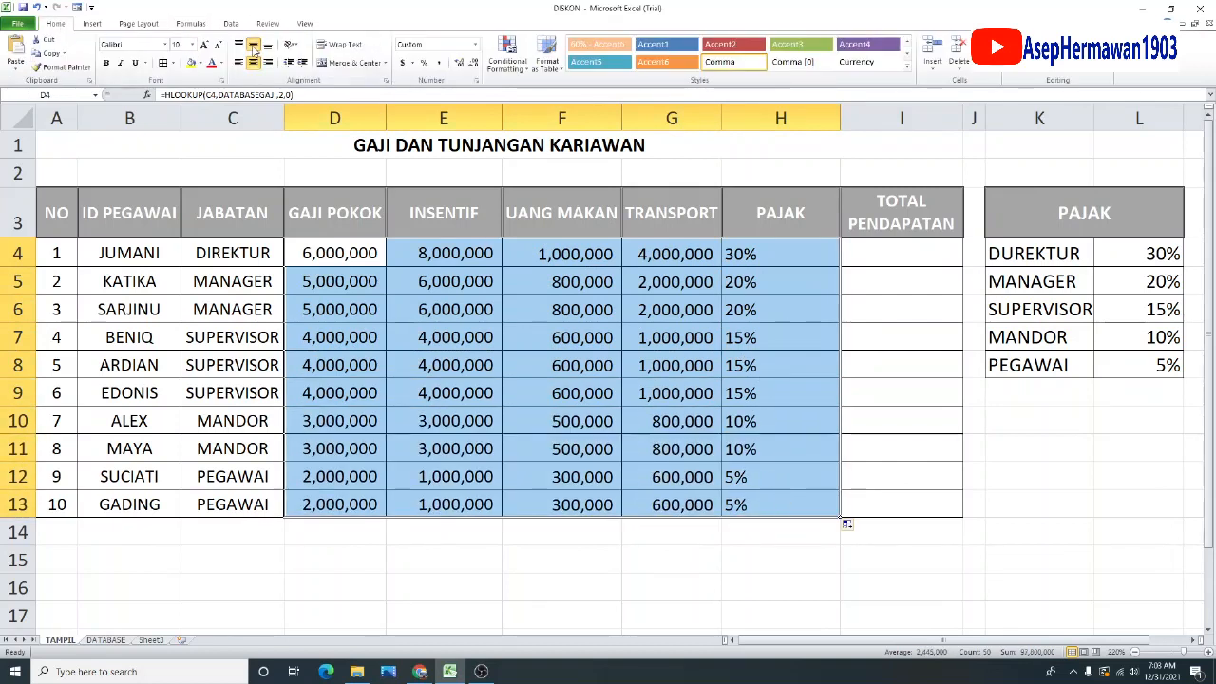
click(252, 62)
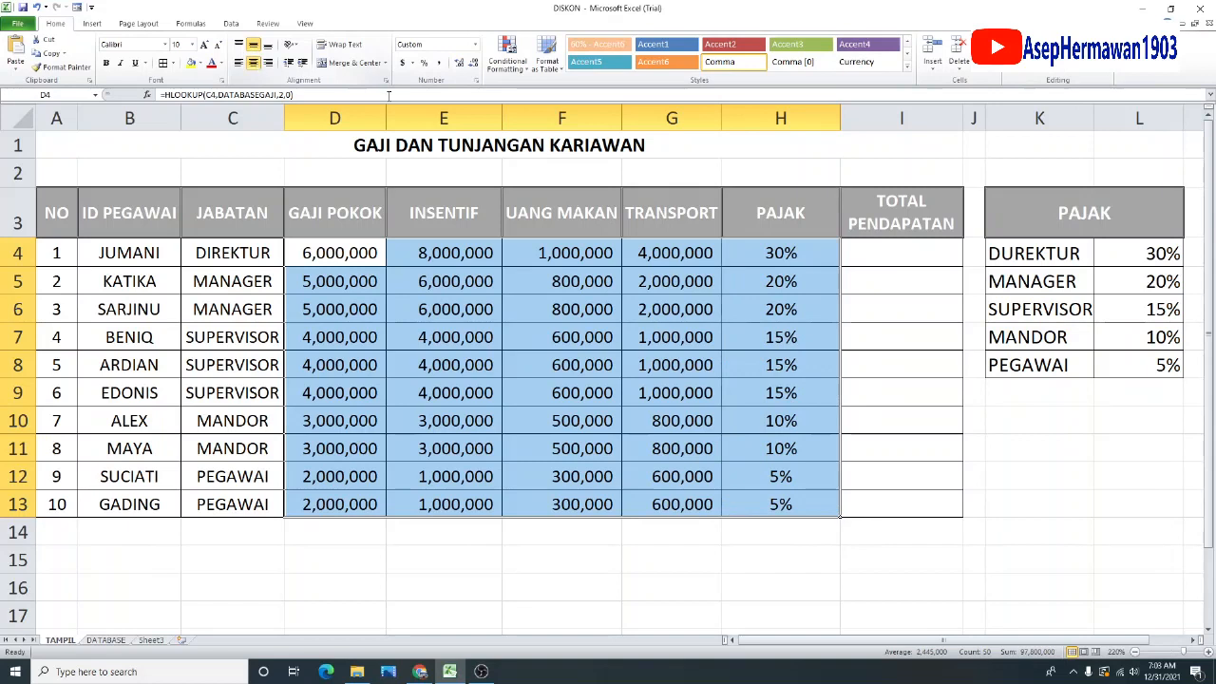
click(895, 299)
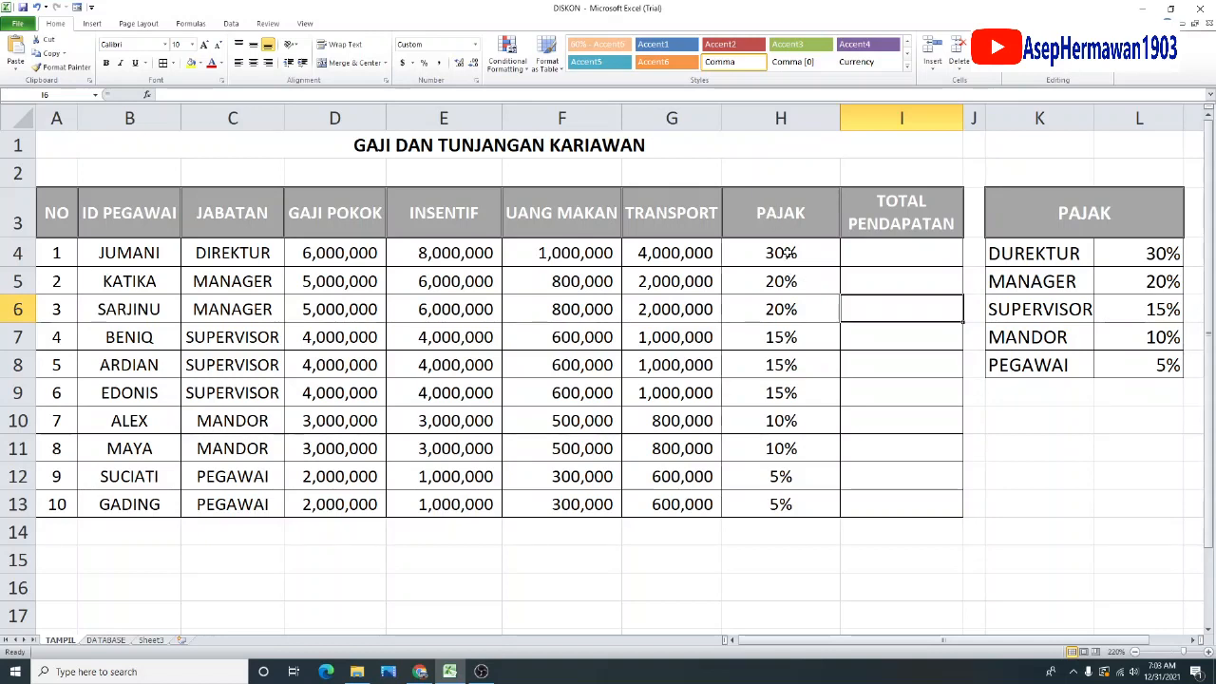
Examine the pay components in D4:G4 and the PAJAK rate in H4 that determine TOTAL PENDAPATAN.
drag(354, 259, 657, 501)
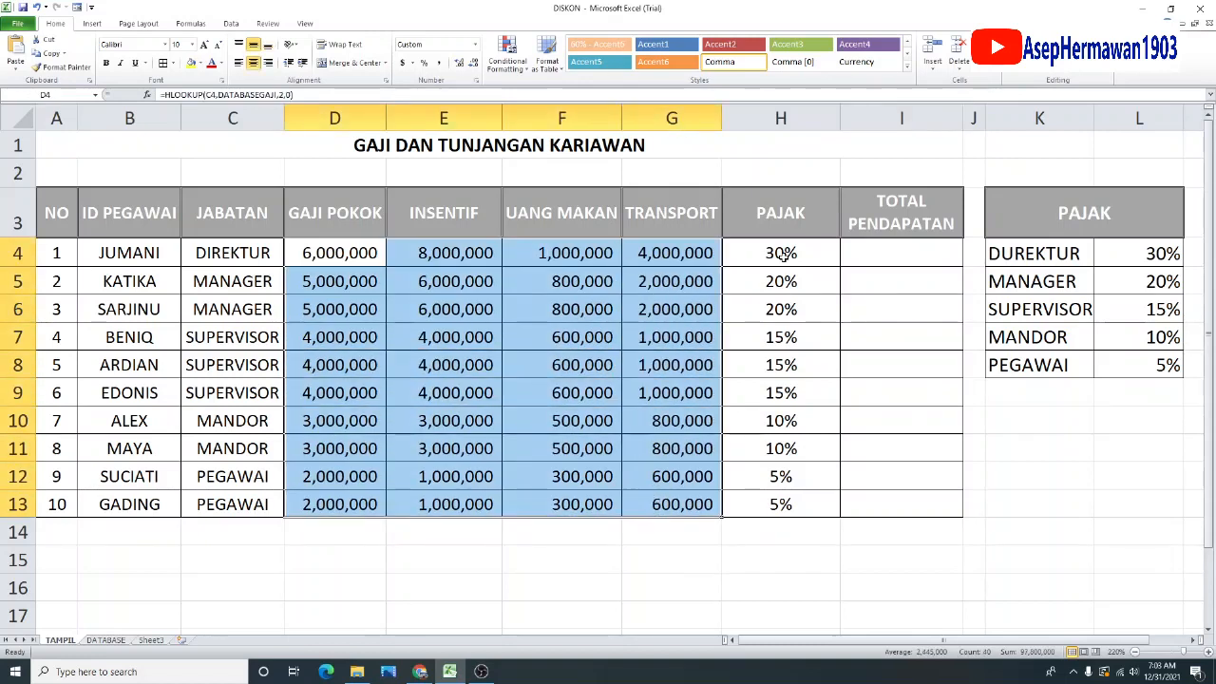
click(785, 252)
click(857, 250)
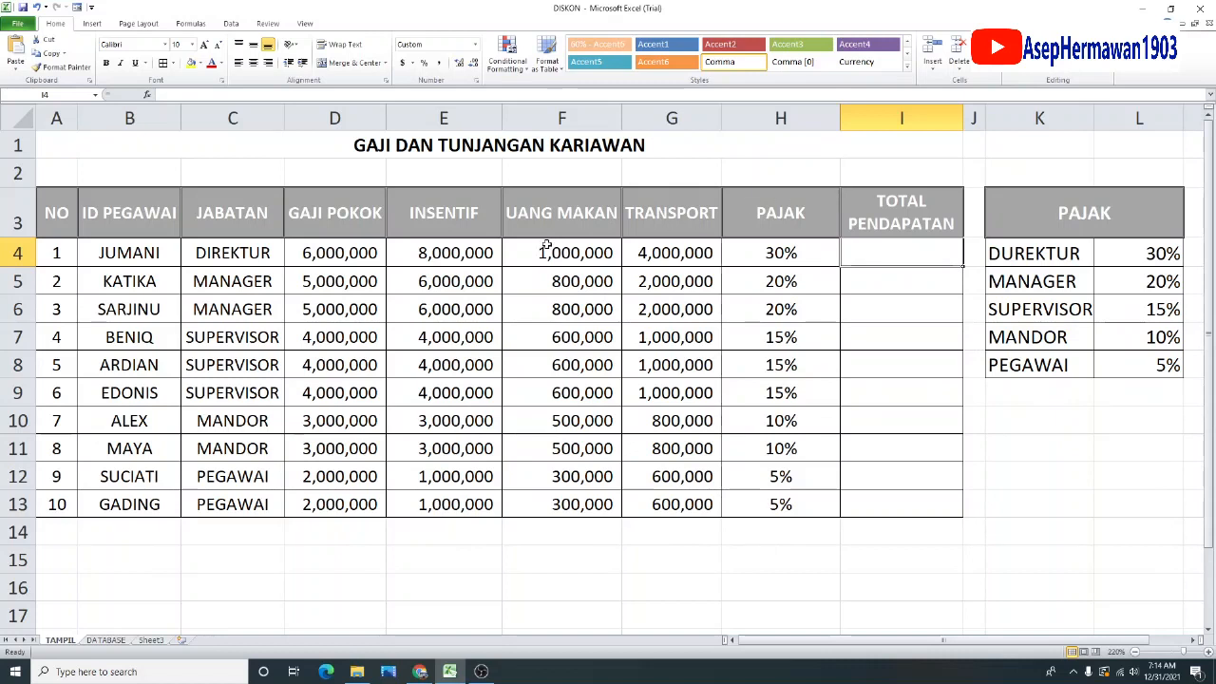
drag(326, 245, 695, 249)
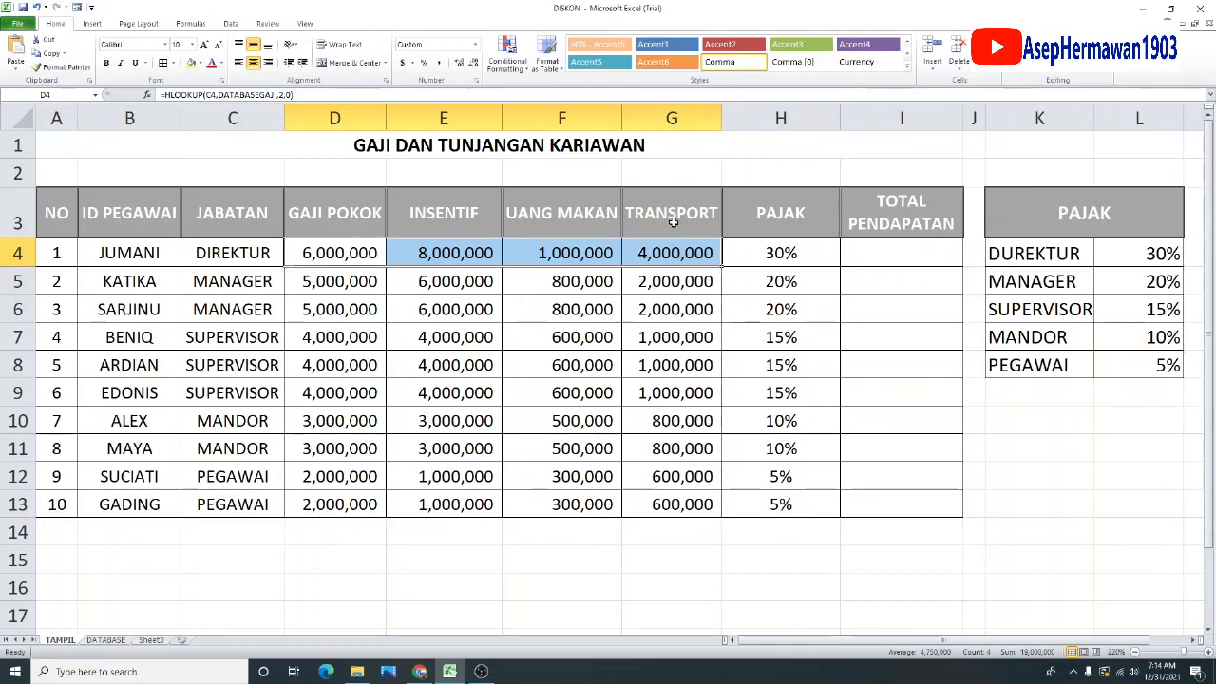
click(759, 252)
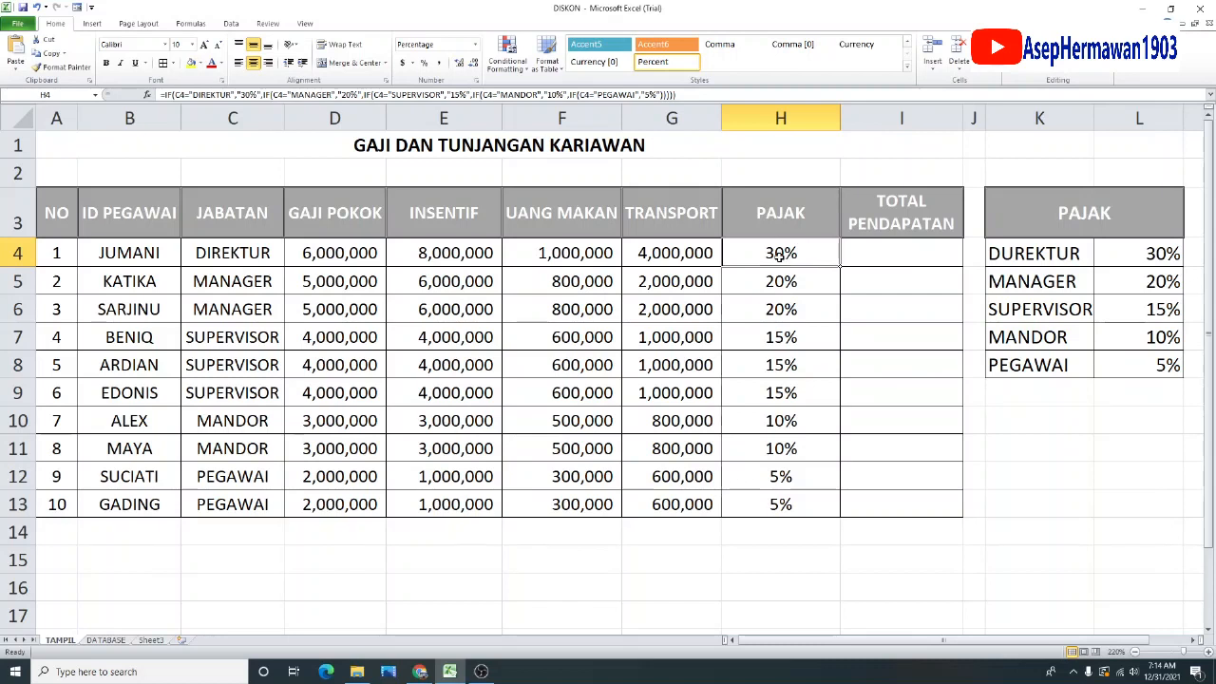
drag(349, 249, 675, 262)
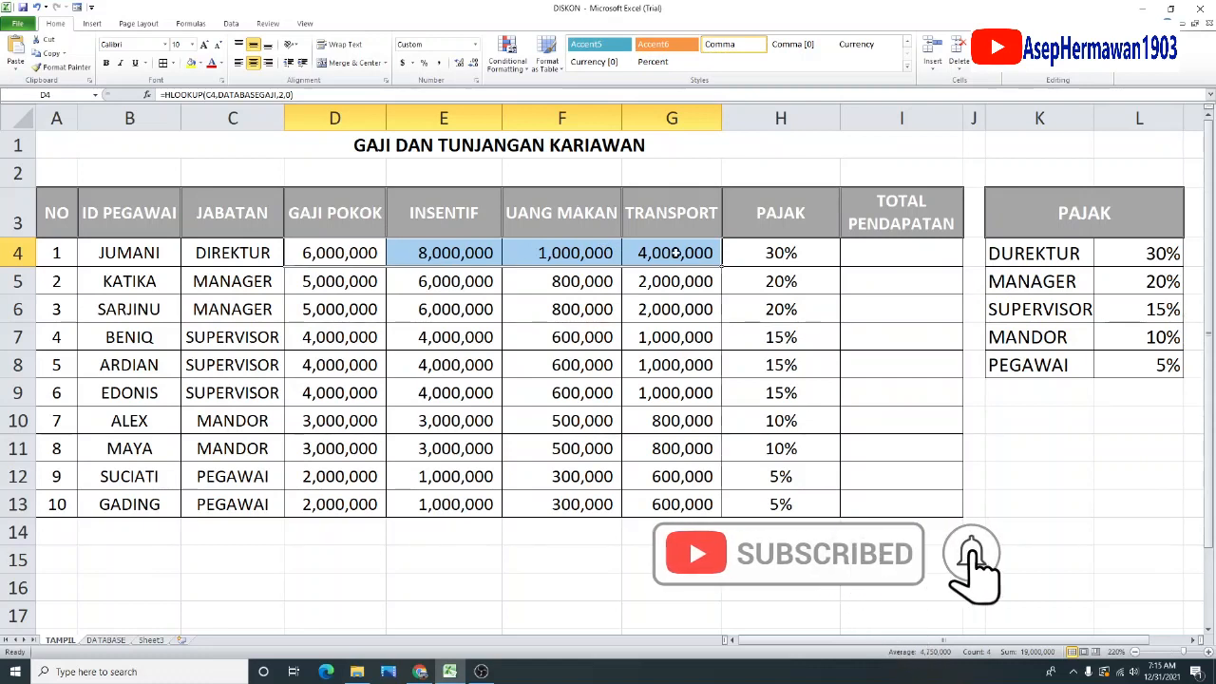
click(343, 254)
drag(343, 255, 677, 255)
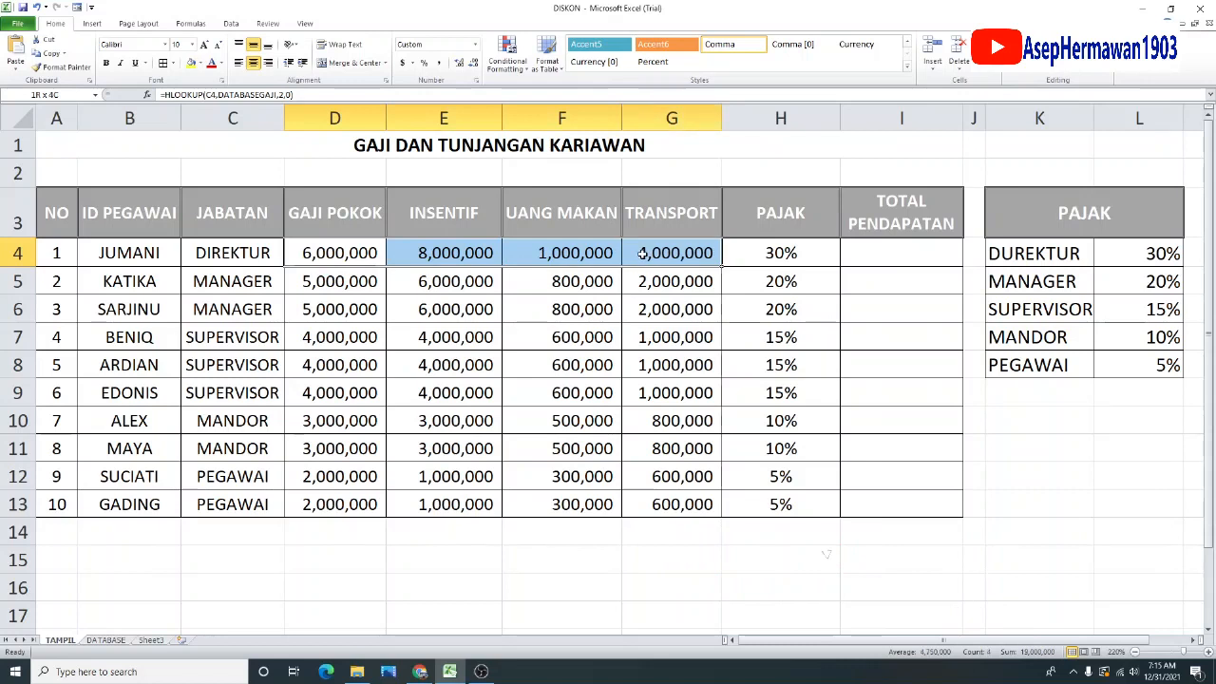
click(347, 249)
drag(347, 249, 661, 252)
drag(357, 245, 668, 252)
Start the first TOTAL PENDAPATAN formula in I4 with a SUM of D4:G4.
click(858, 247)
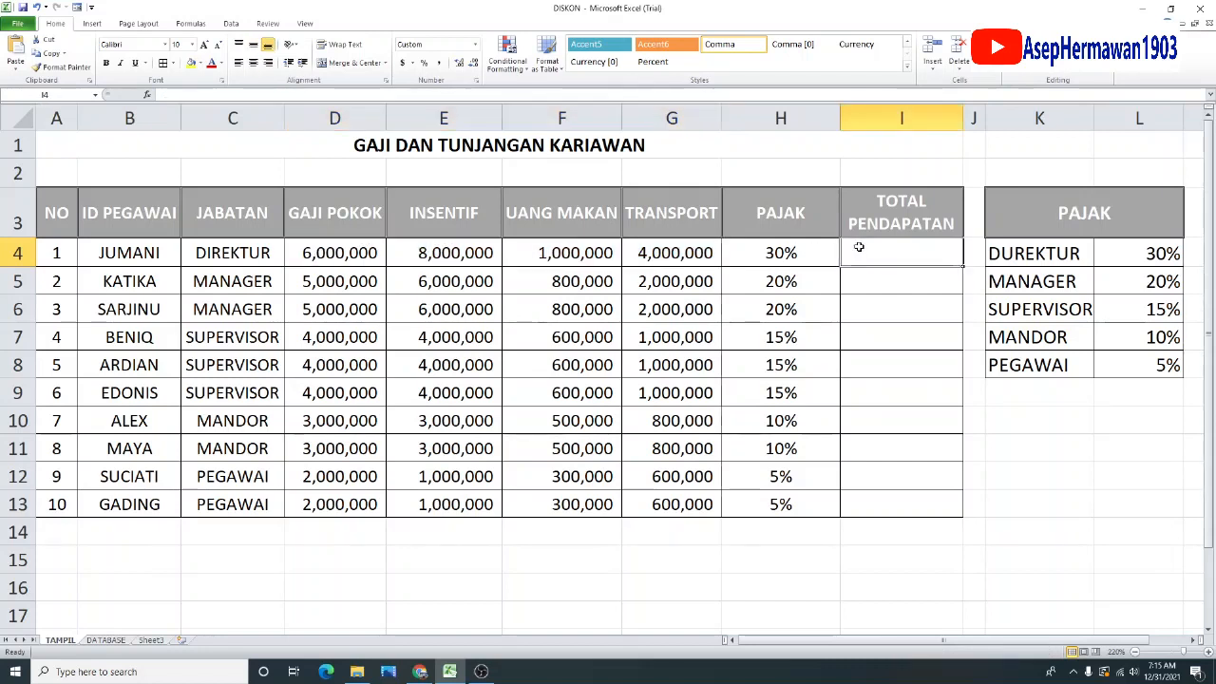
text(=)
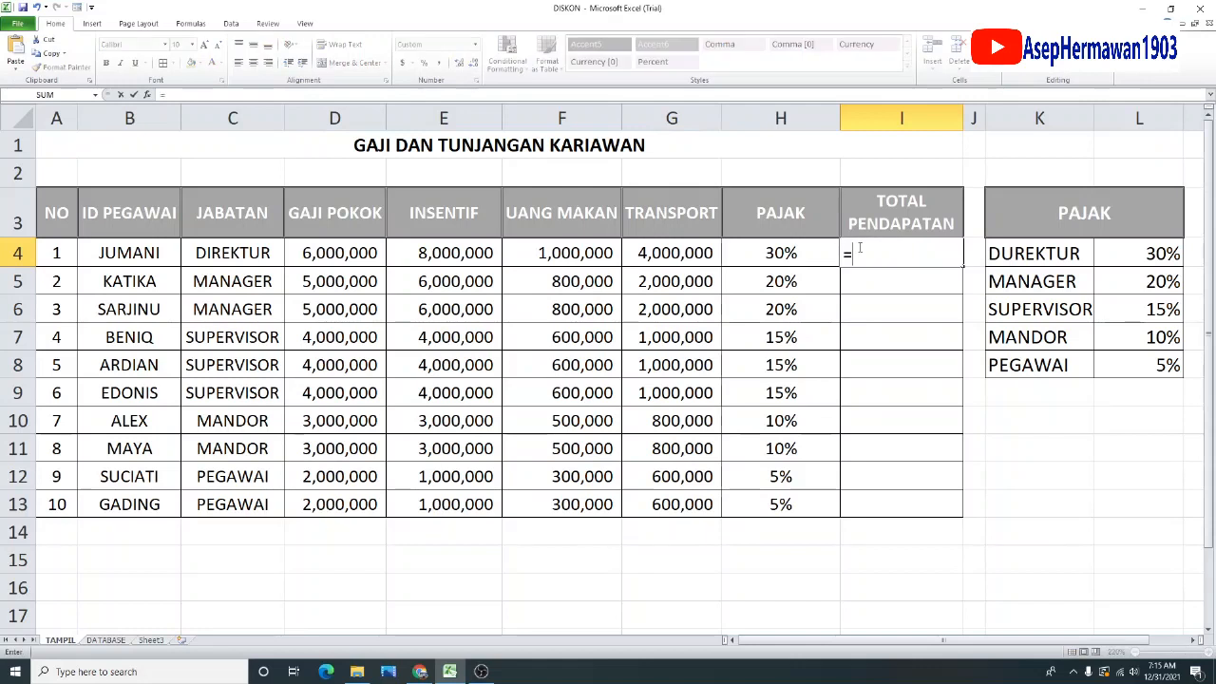
text(SUM()
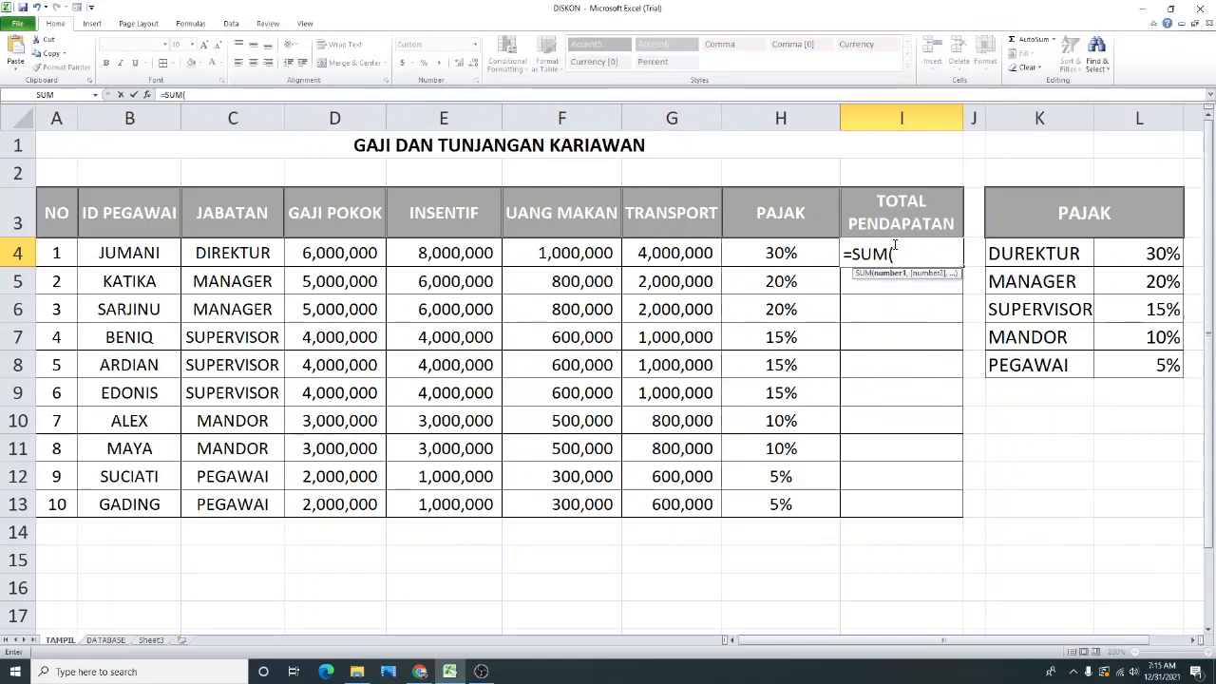
click(339, 253)
drag(338, 253, 708, 254)
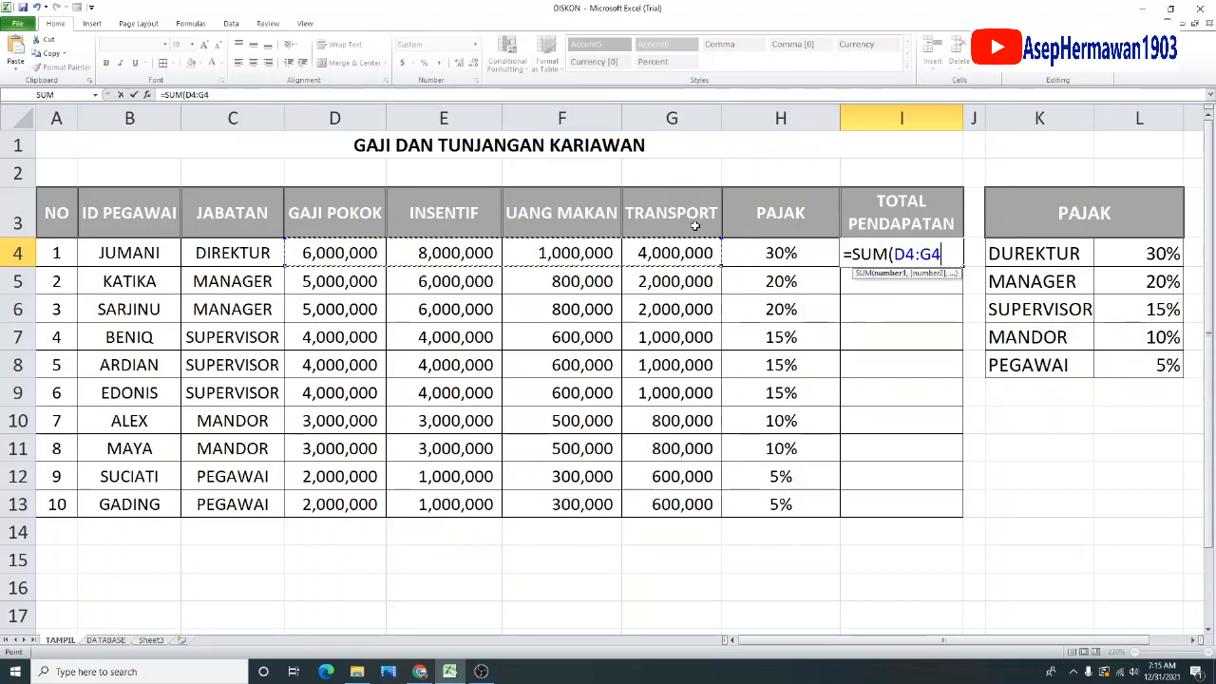
Close the first SUM in I4's formula and subtract an opened bracket containing a second SUM of D4:G4.
text()-()
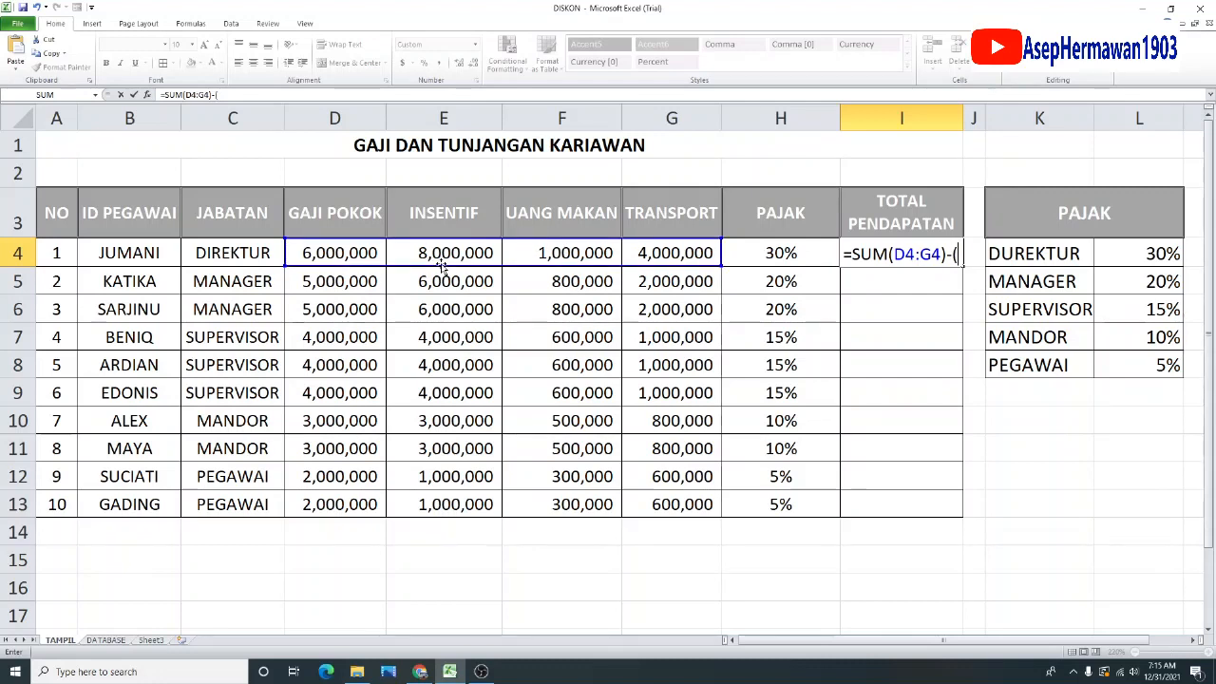
text(SUM)
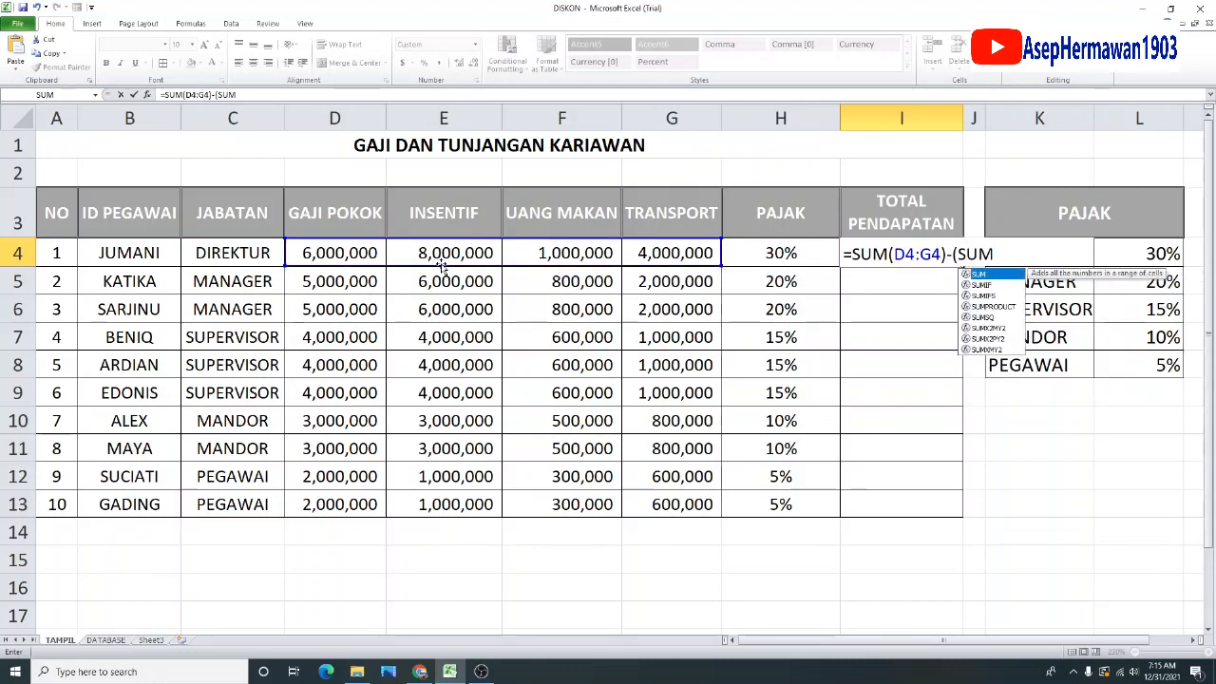
text(()
click(380, 244)
drag(380, 243, 671, 251)
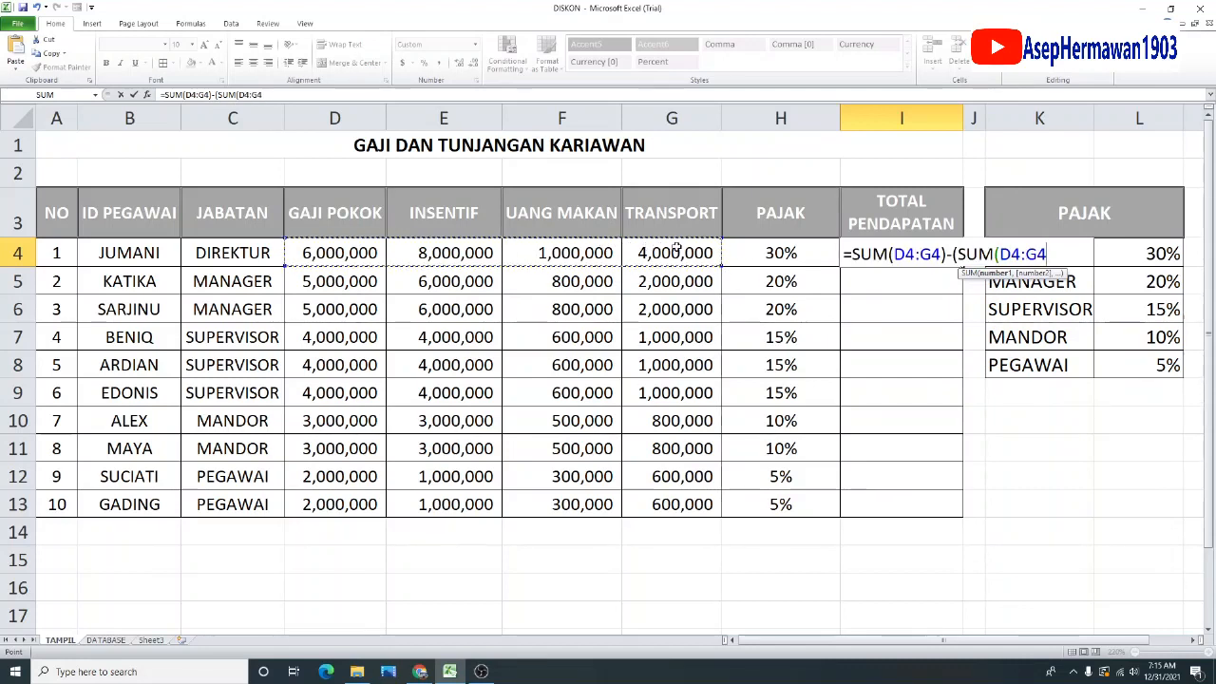
text())
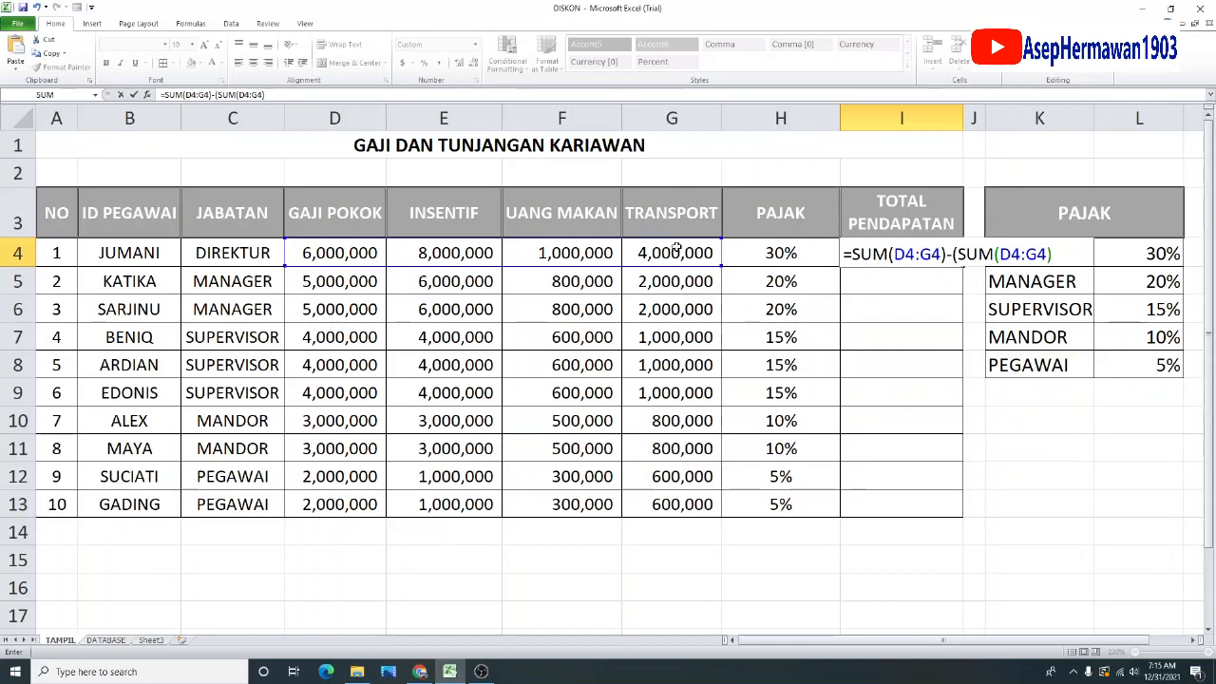
Multiply the second SUM by H4 to complete I4 as =SUM(D4:G4)-(SUM(D4:G4)*H4), and fill the formula down through I13.
text(*30%)
key(BackSpace)
key(BackSpace)
key(BackSpace)
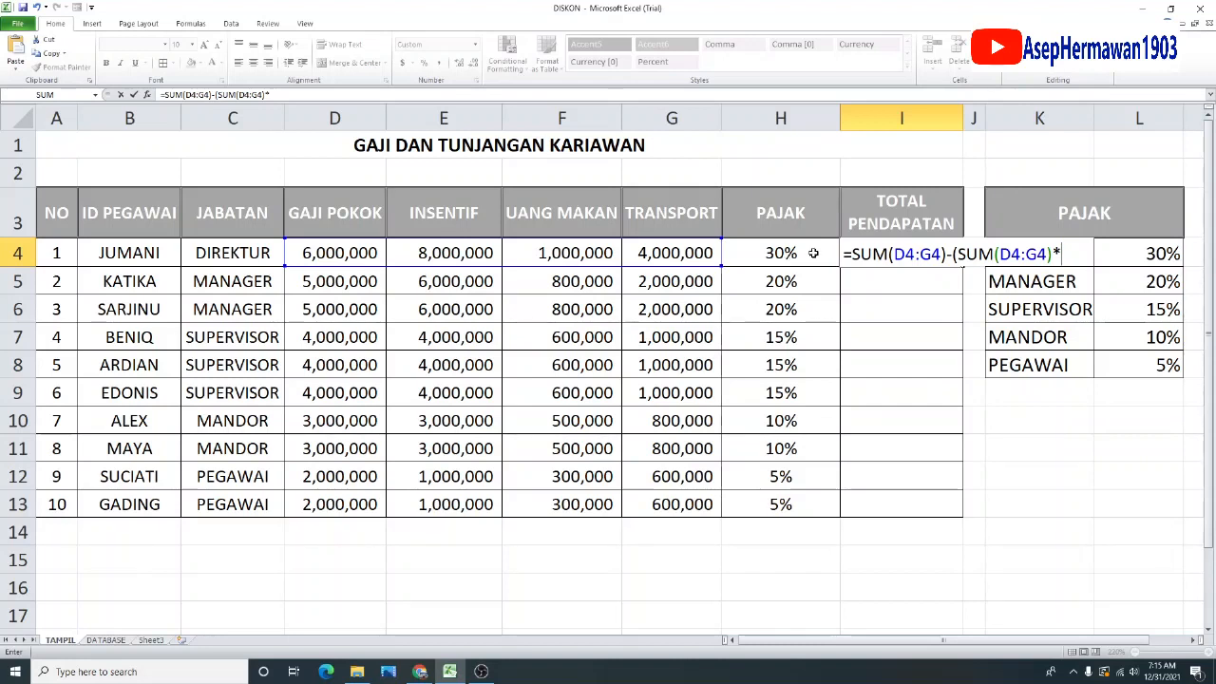
click(785, 252)
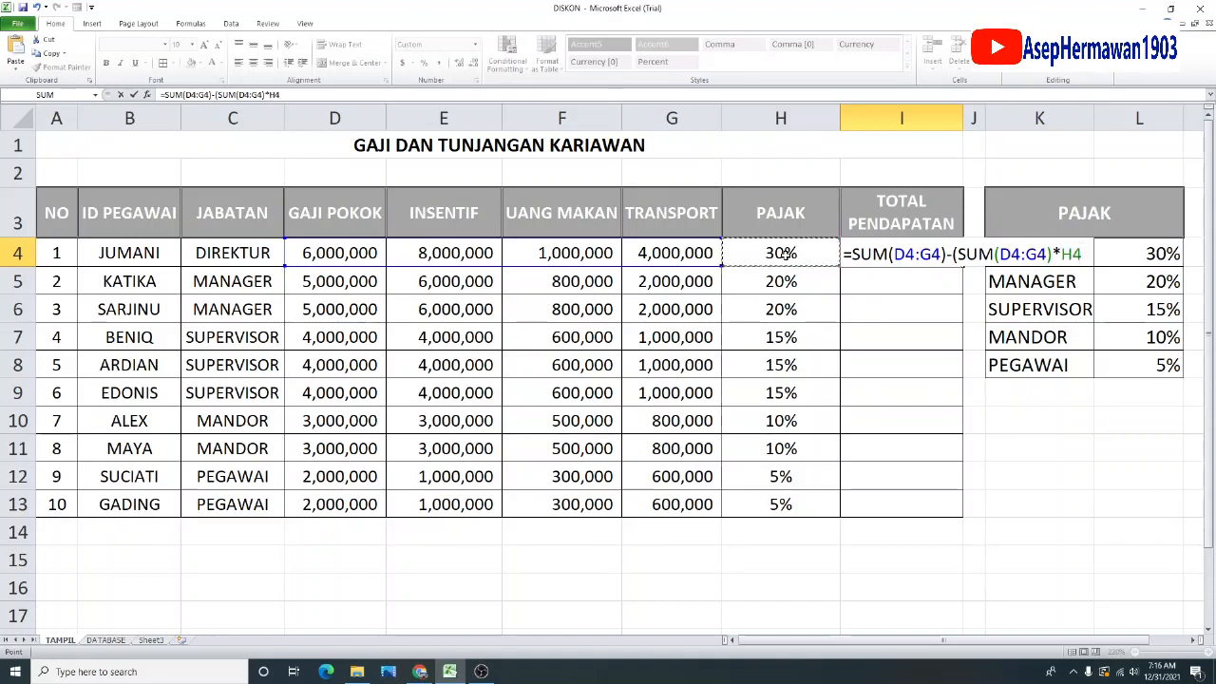
text())
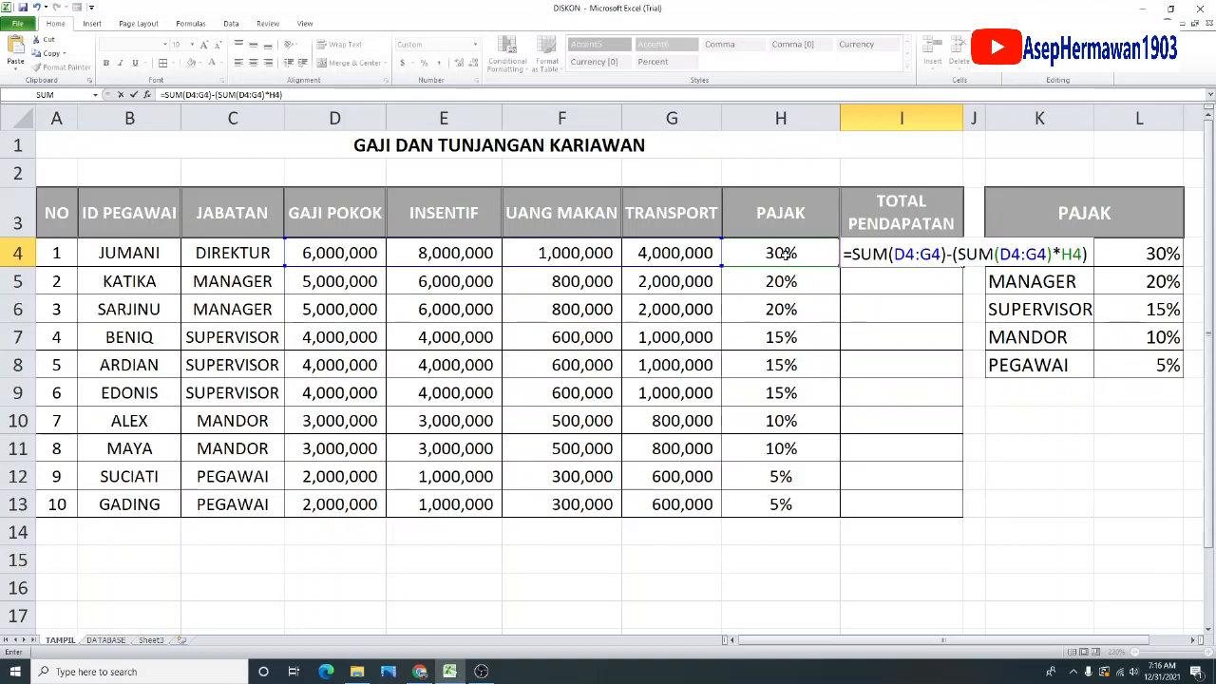
key(Return)
click(945, 254)
drag(959, 271, 962, 516)
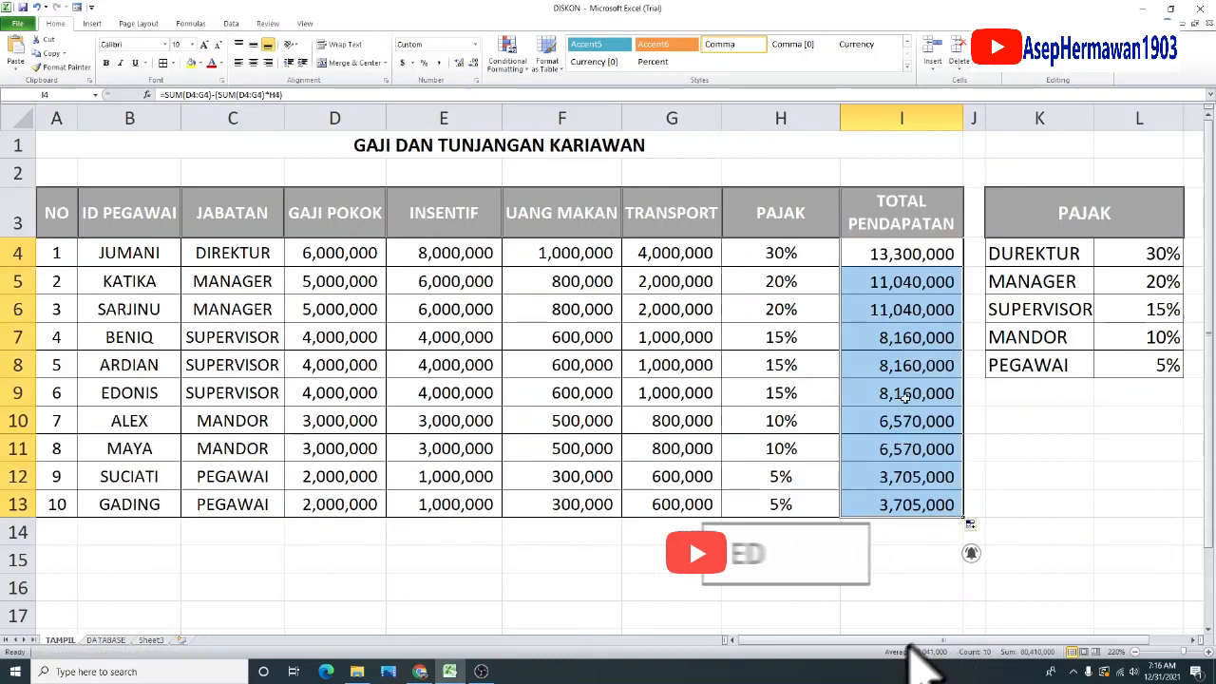
Review both SUM parts of the TOTAL PENDAPATAN formula in I4, and check the filled PAJAK and TOTAL PENDAPATAN columns in H4:I13.
double_click(892, 254)
drag(842, 254, 947, 254)
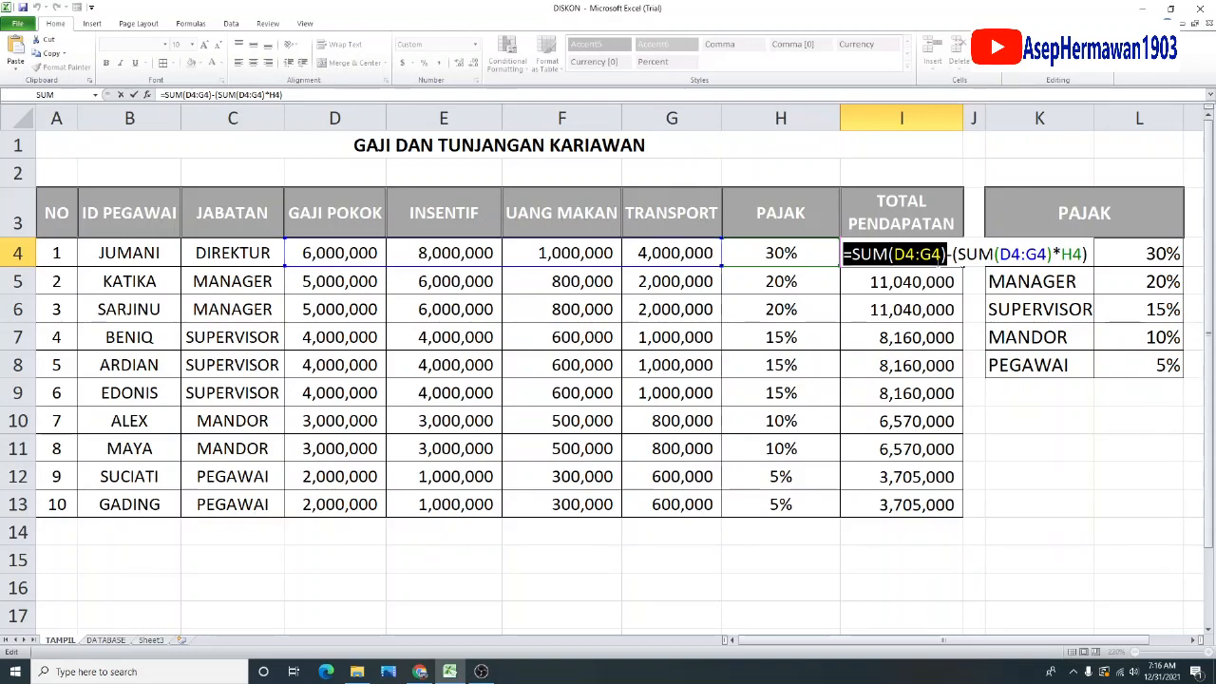
click(949, 255)
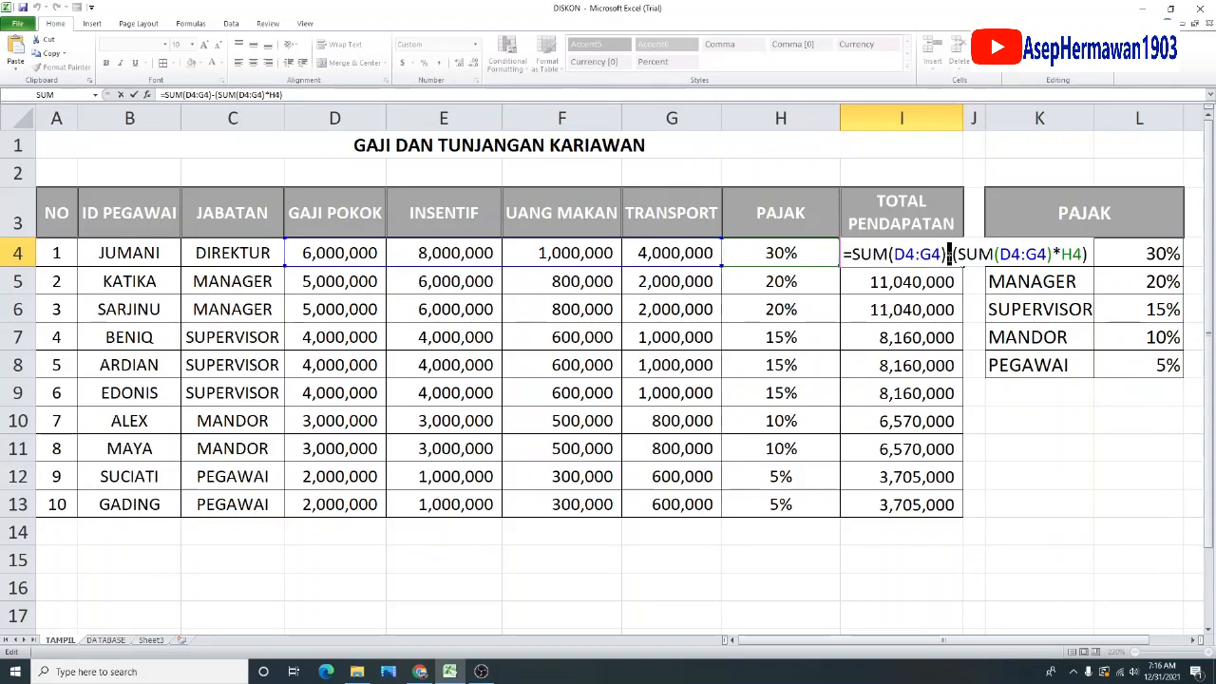
drag(966, 254, 1077, 250)
drag(960, 255, 1085, 253)
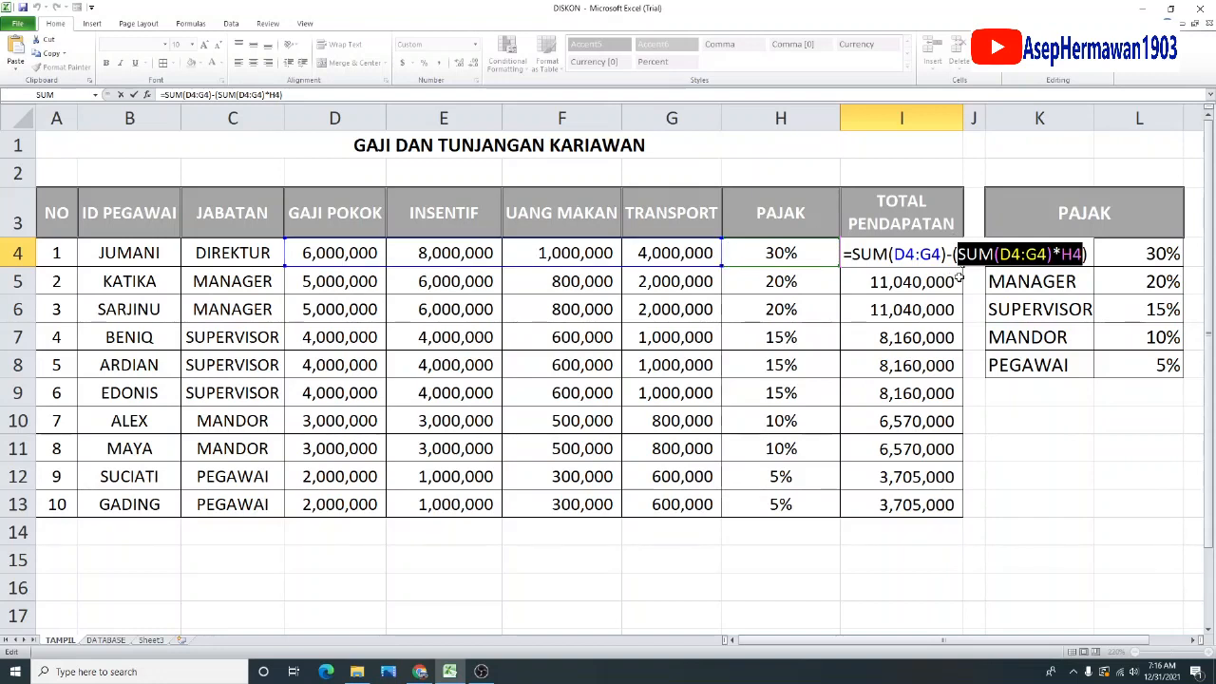
key(Return)
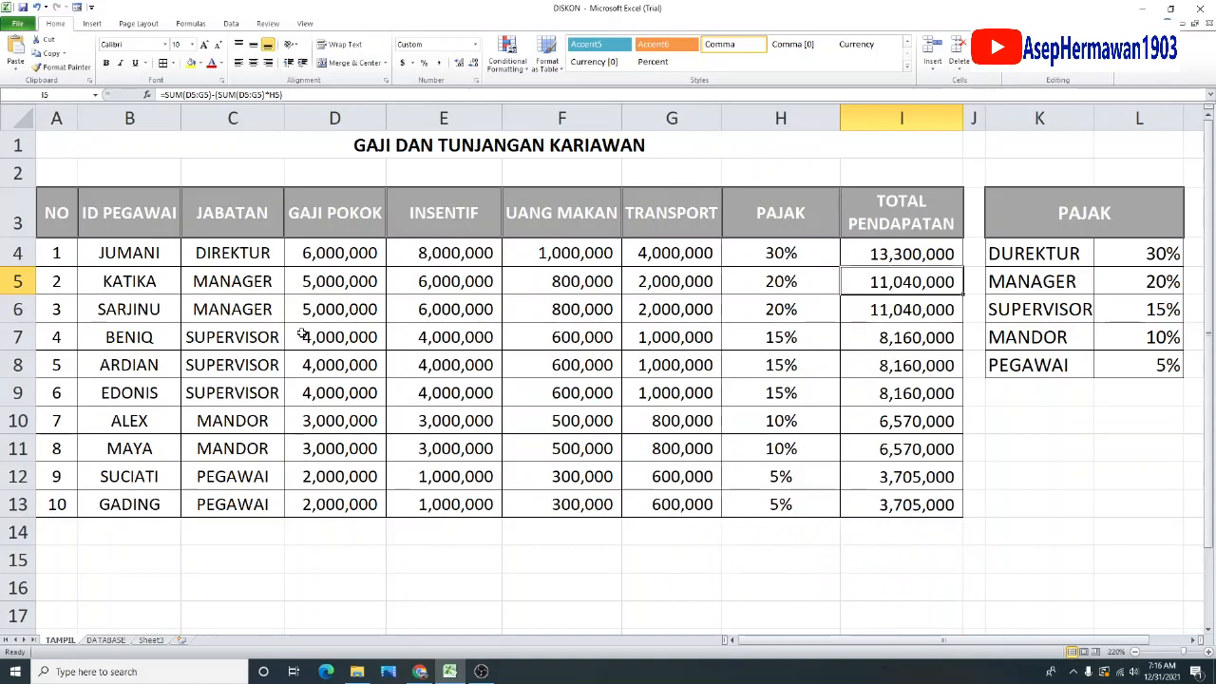
drag(794, 249, 785, 503)
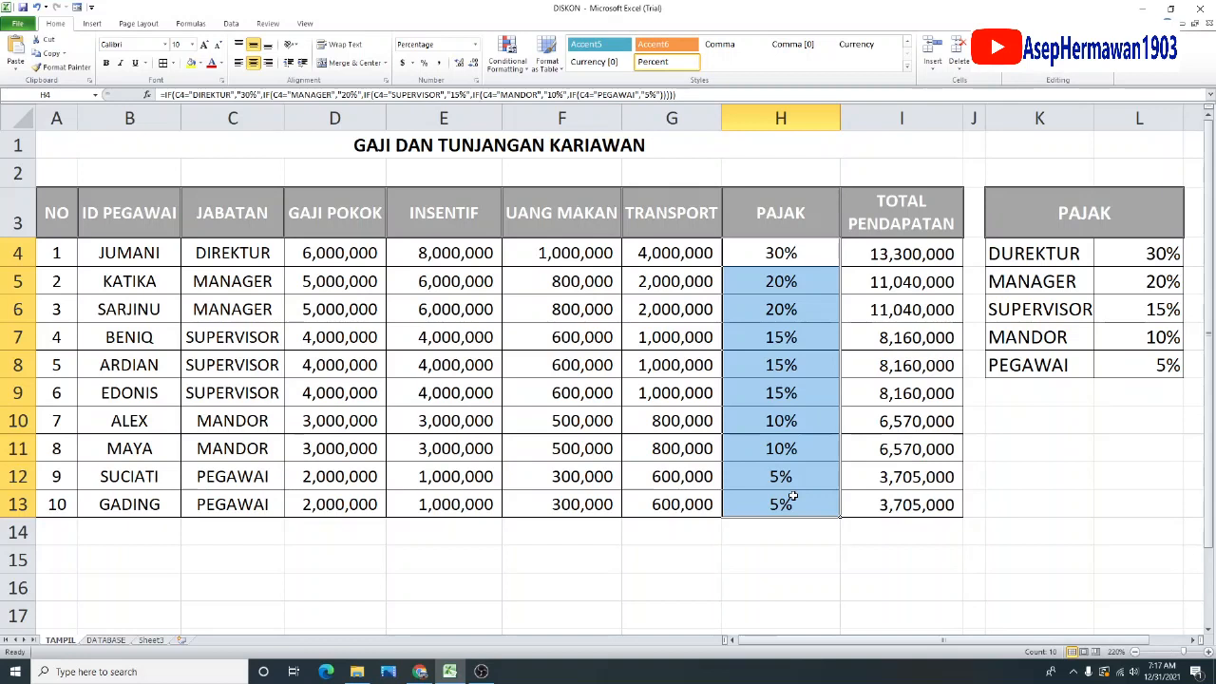
drag(909, 254, 925, 505)
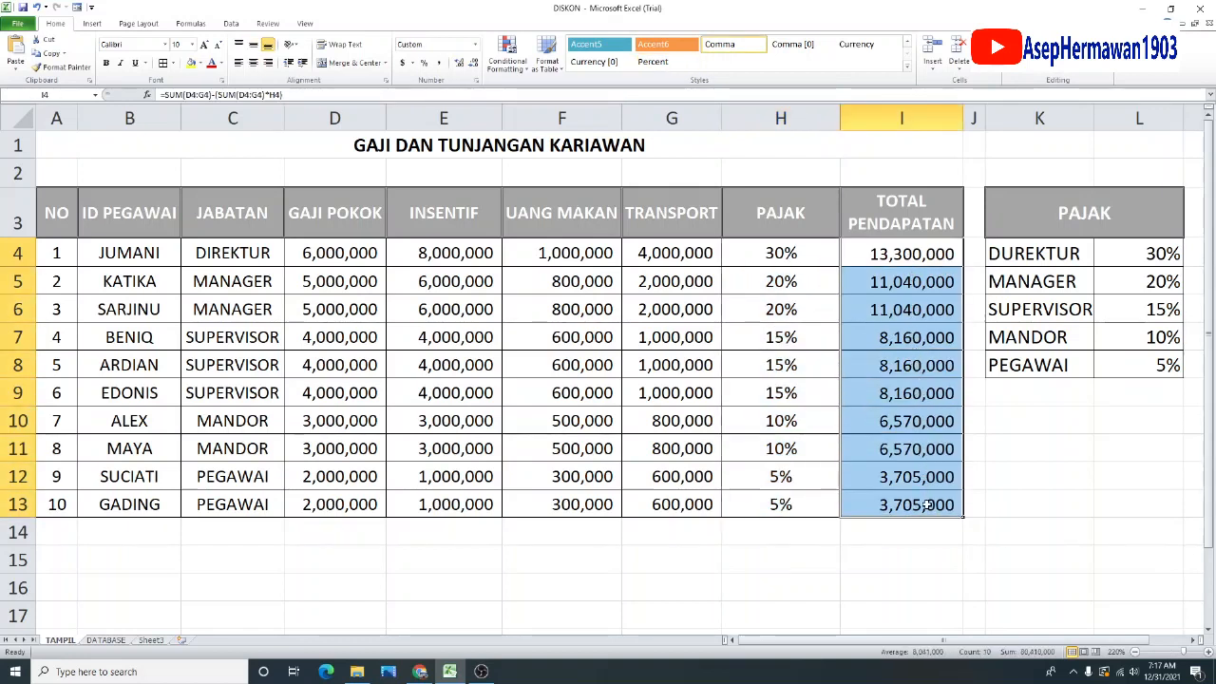